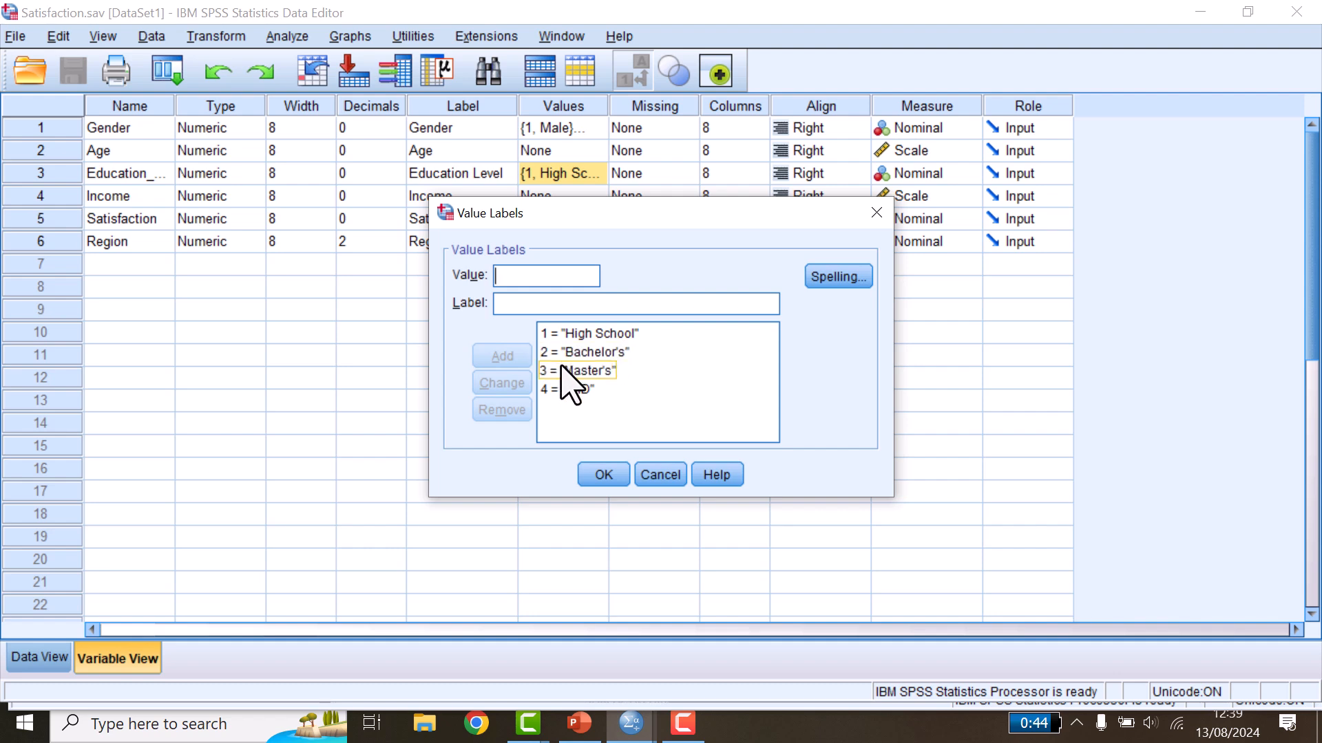
Review the value labels defined for the Satisfaction and Region variables without changing them
{"action": "left_click", "coordinate": [653, 477]}
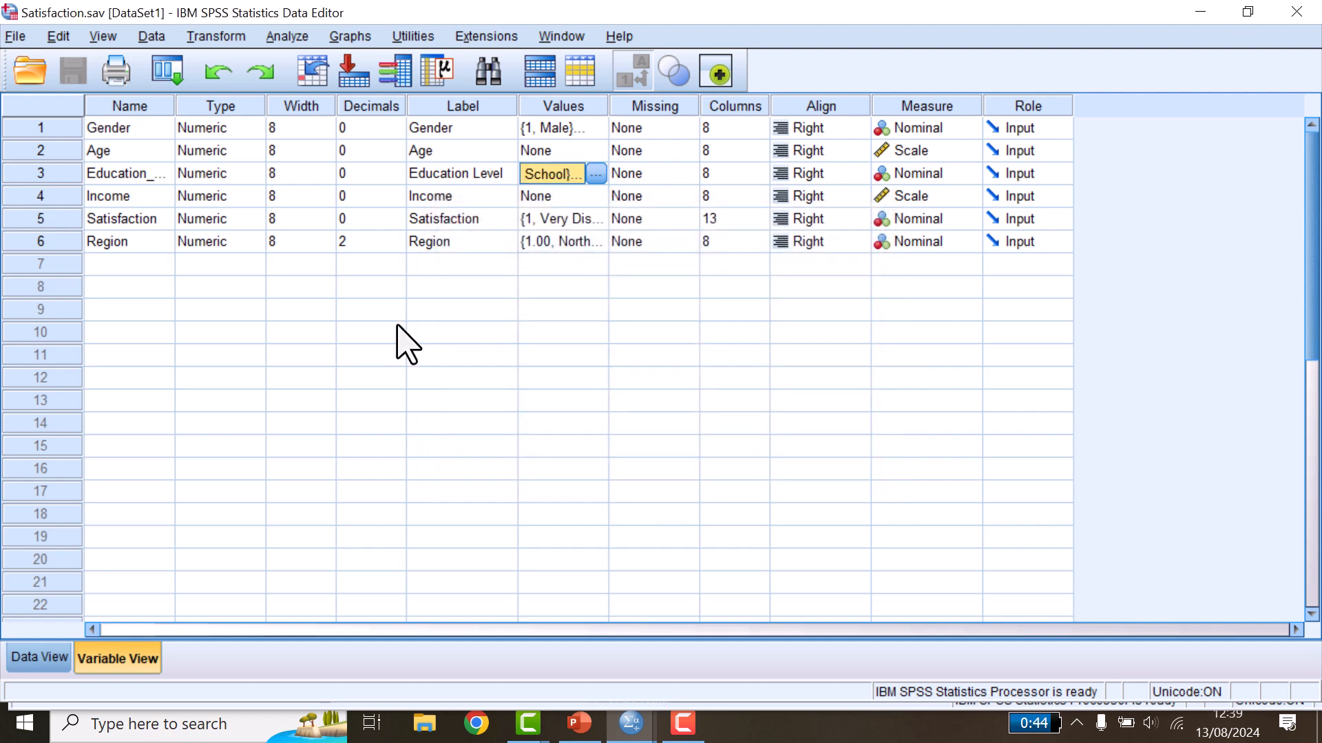
{"action": "left_click", "coordinate": [557, 221]}
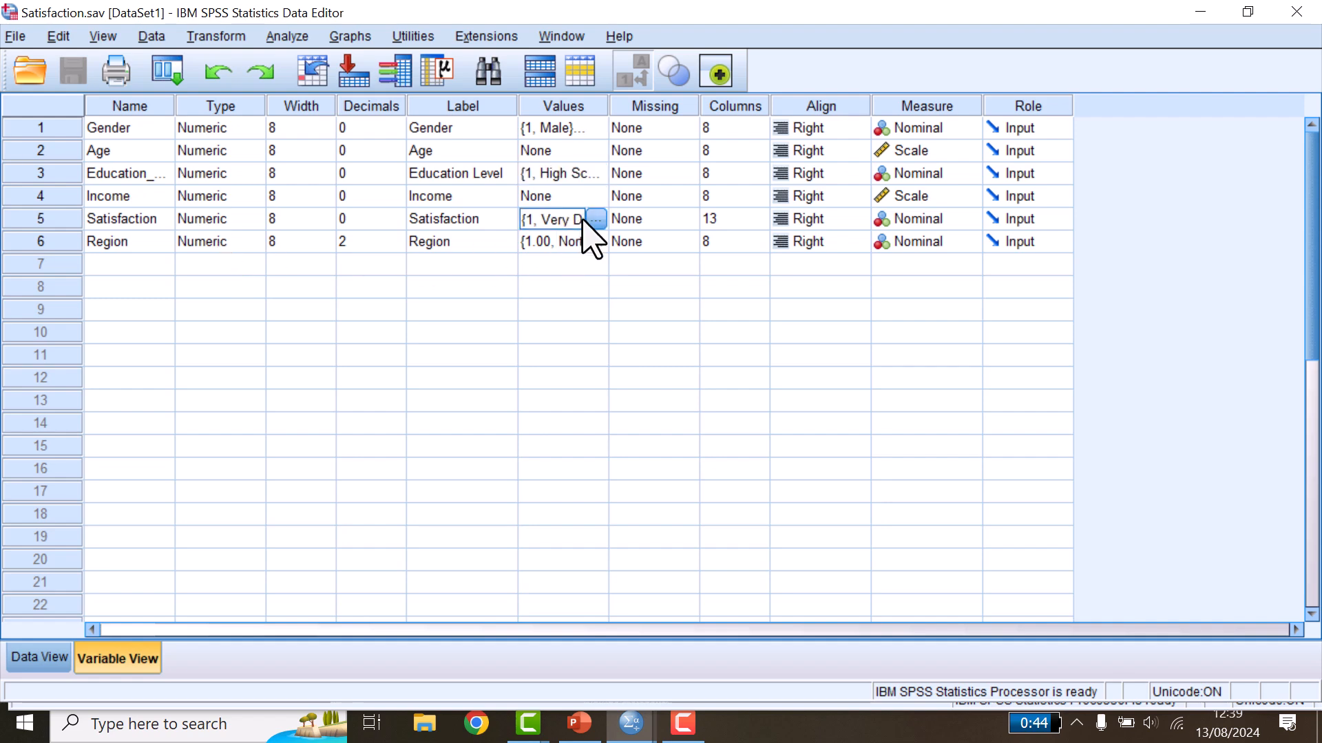
{"action": "left_click", "coordinate": [594, 218]}
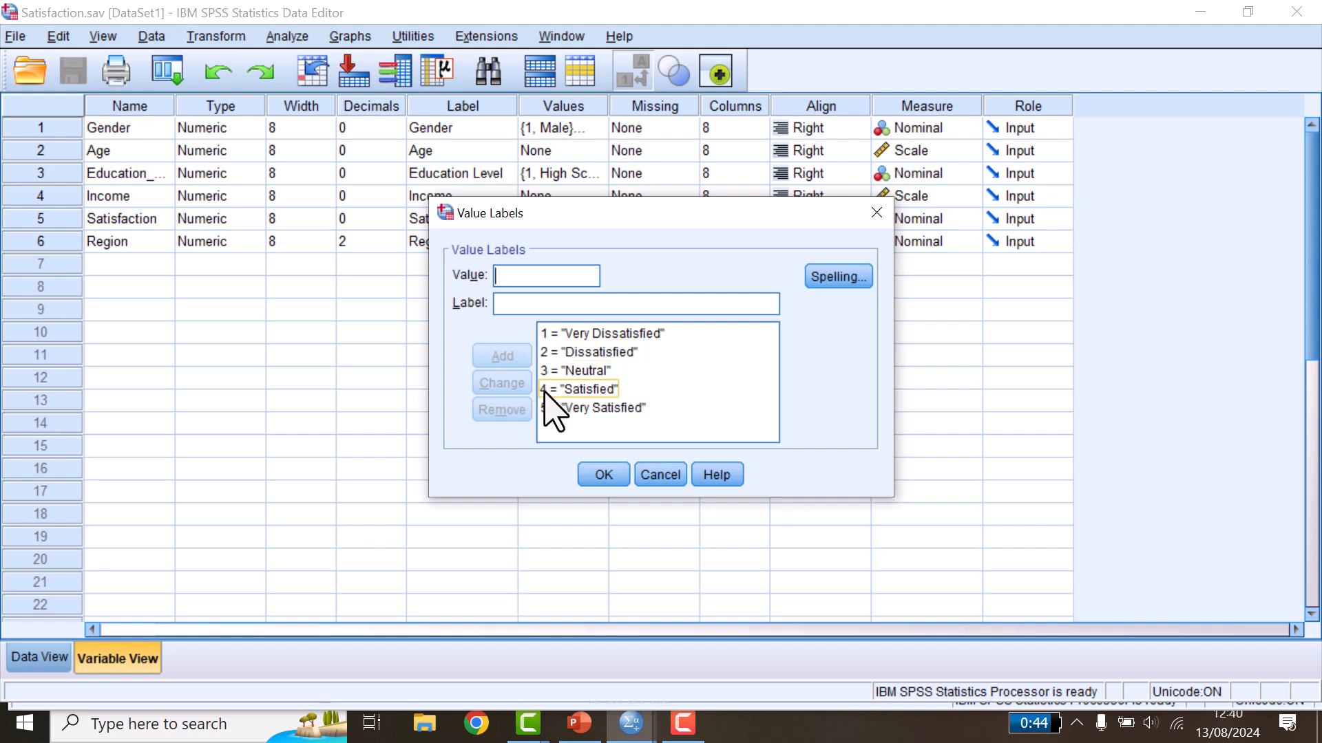
{"action": "left_click", "coordinate": [660, 475]}
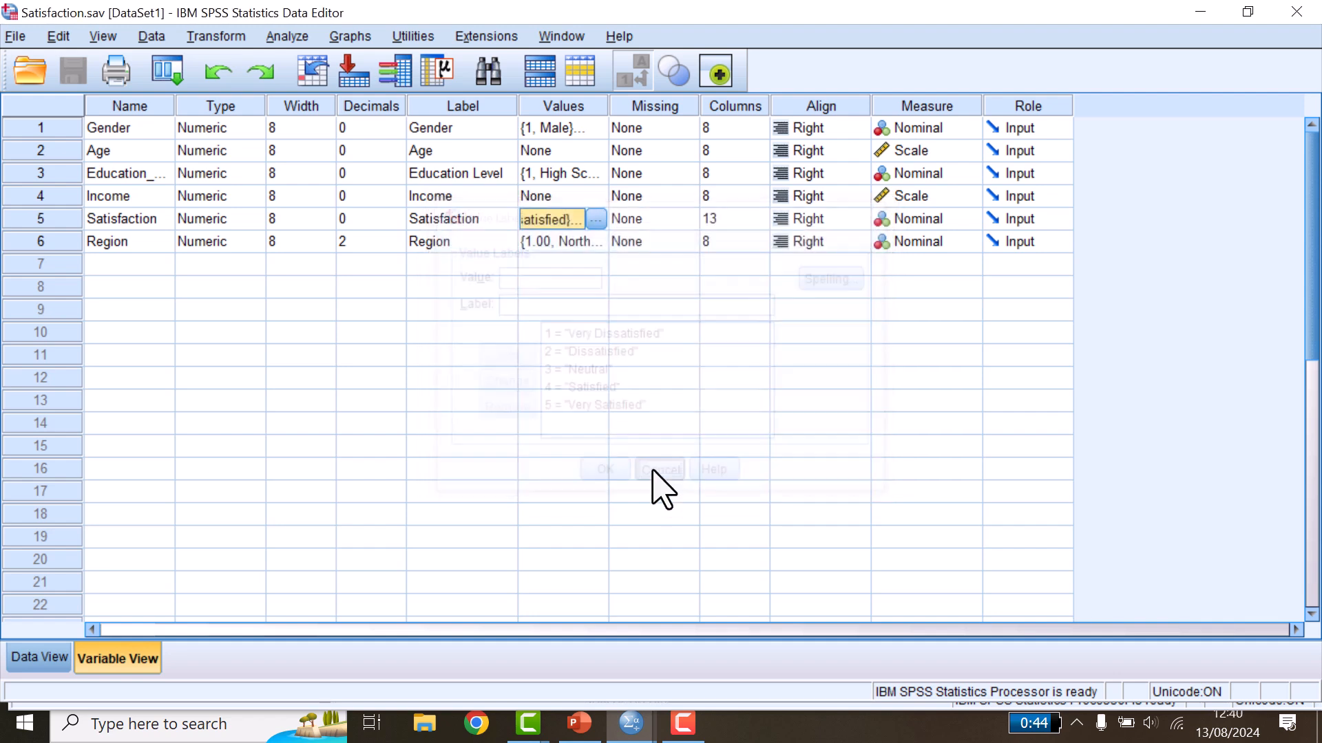
{"action": "left_click", "coordinate": [562, 265]}
{"action": "left_click", "coordinate": [596, 241]}
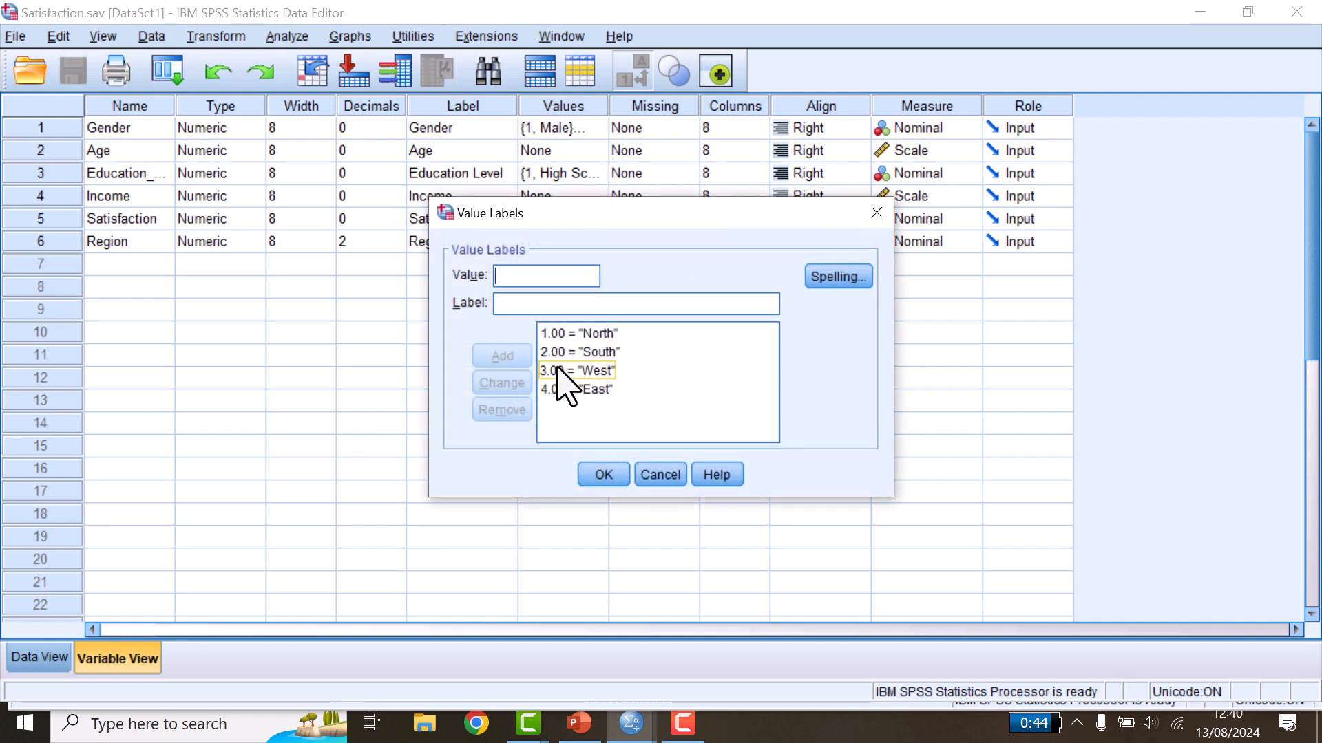
{"action": "left_click", "coordinate": [659, 474]}
Show the data rows, check the slide on custom table uses in PowerPoint, and return to the SPSS dataset
{"action": "left_click", "coordinate": [36, 658]}
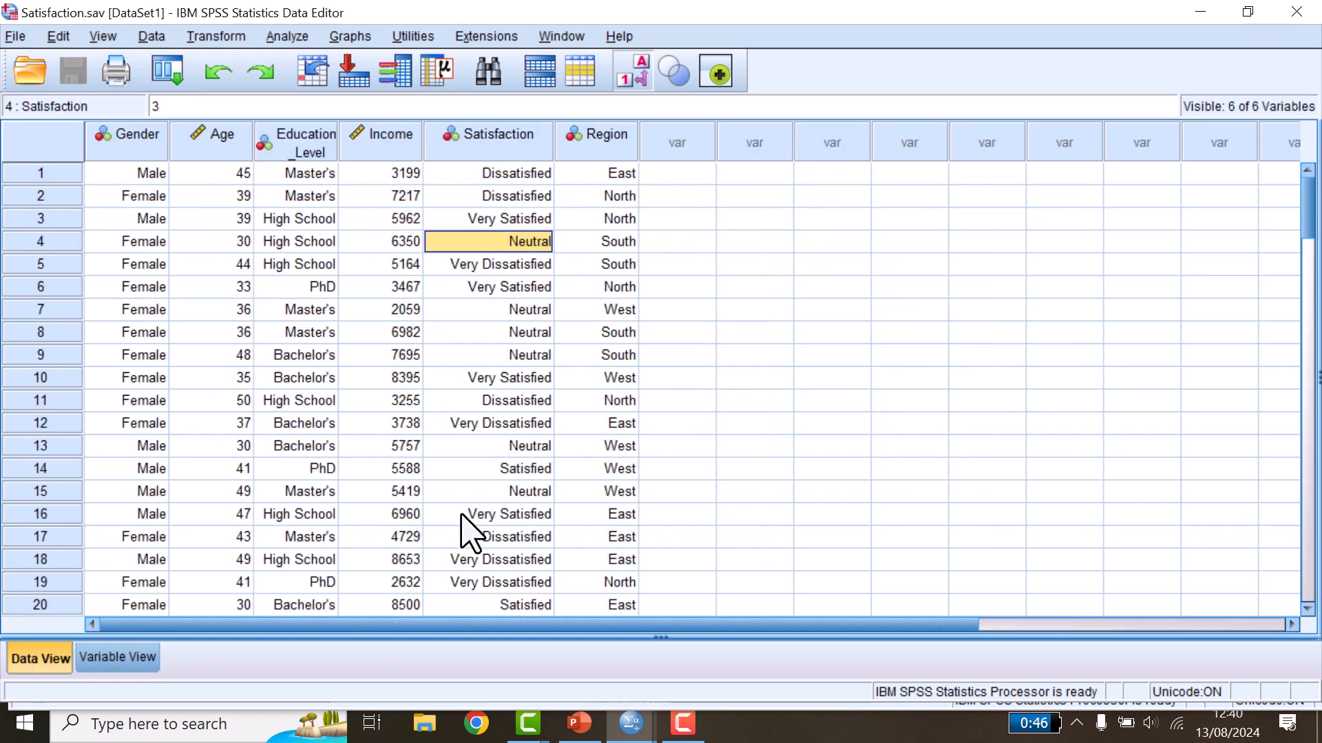
{"action": "left_click", "coordinate": [578, 723]}
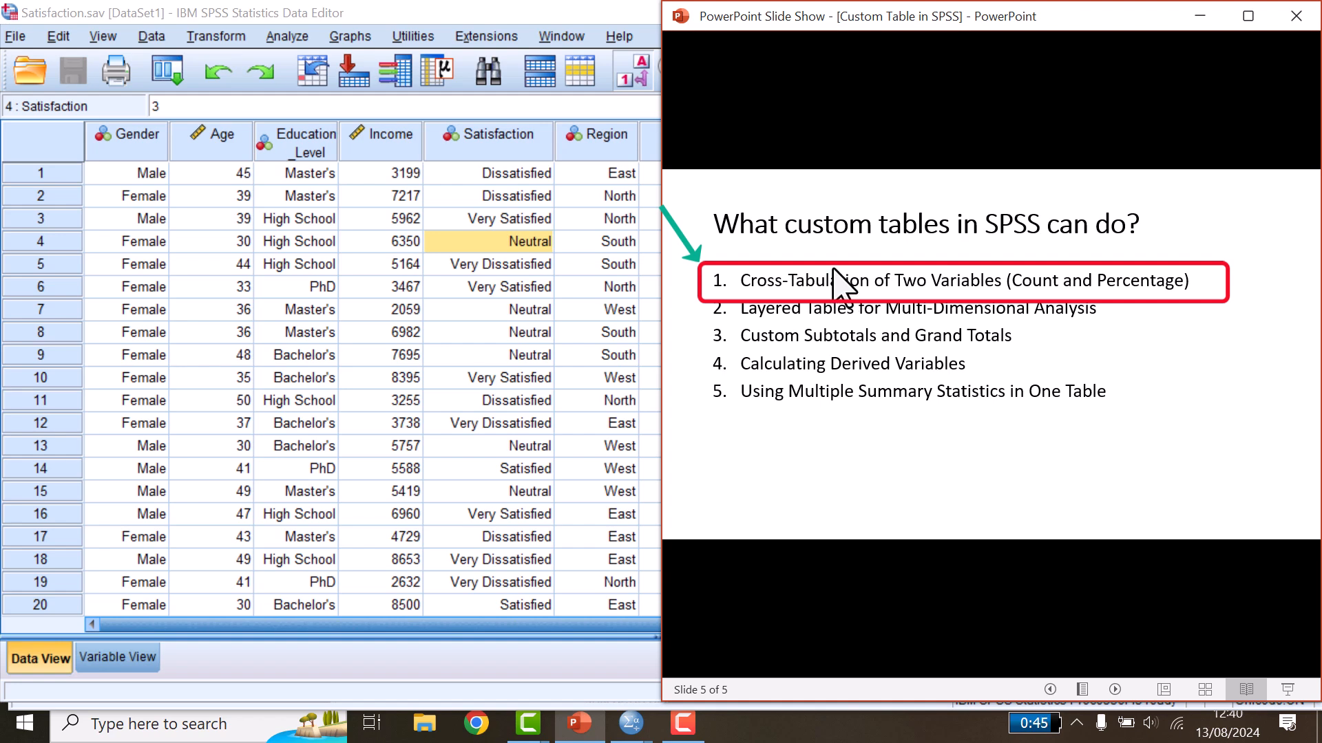
{"action": "left_click", "coordinate": [386, 219]}
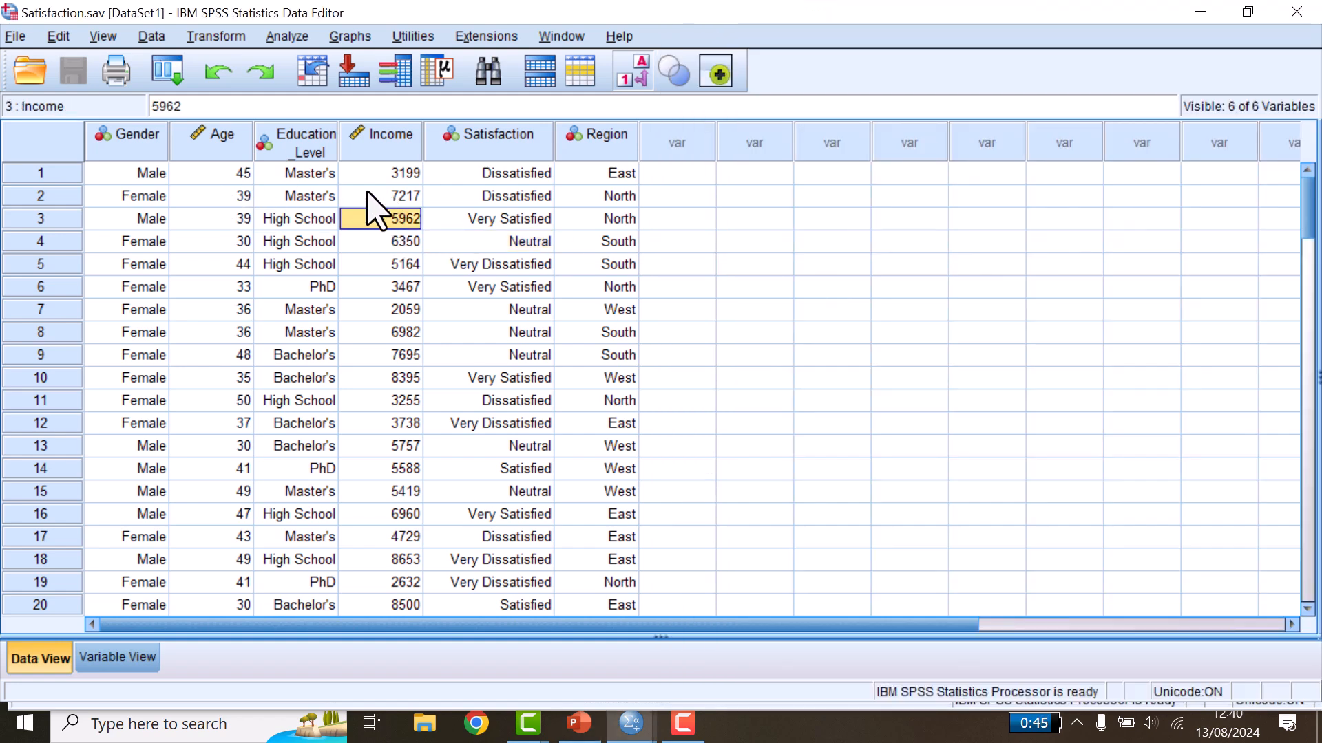
Start a custom table with Satisfaction in the columns and Education Level in the rows
{"action": "left_click", "coordinate": [287, 36]}
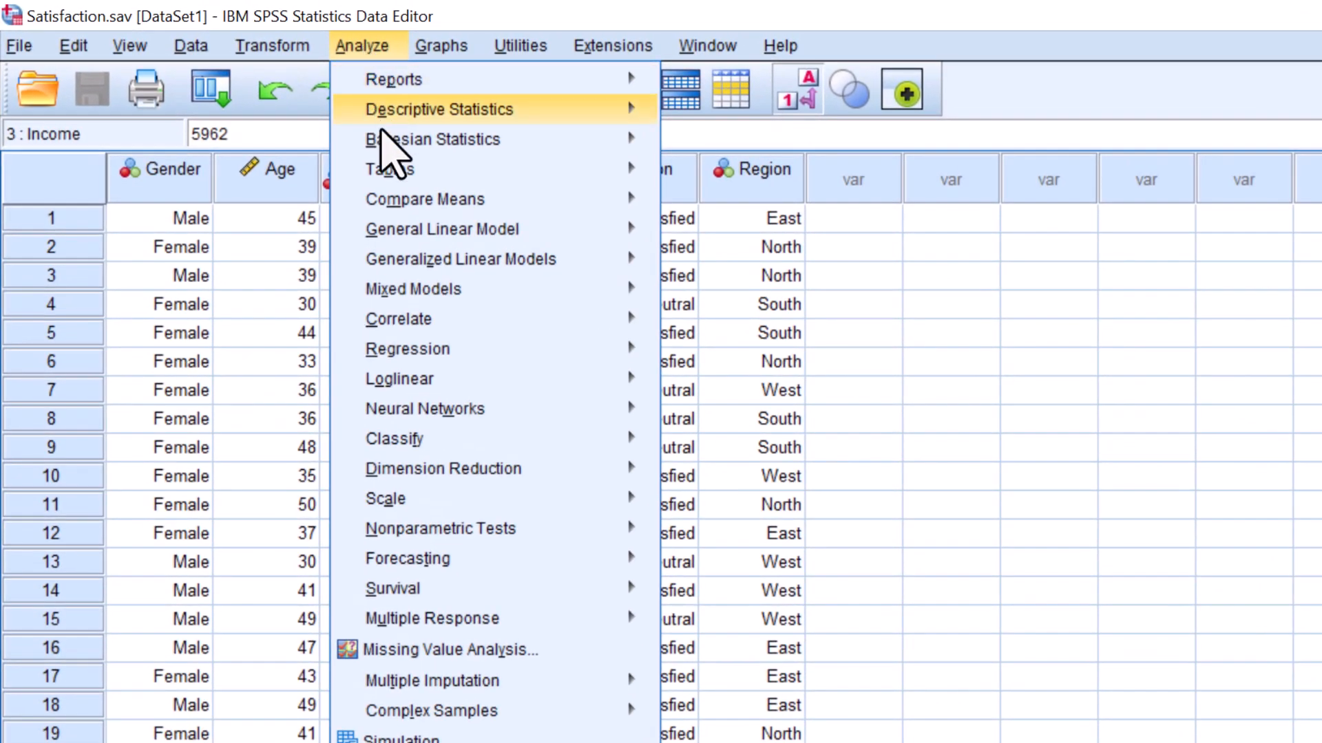
{"action": "mouse_move", "coordinate": [392, 173]}
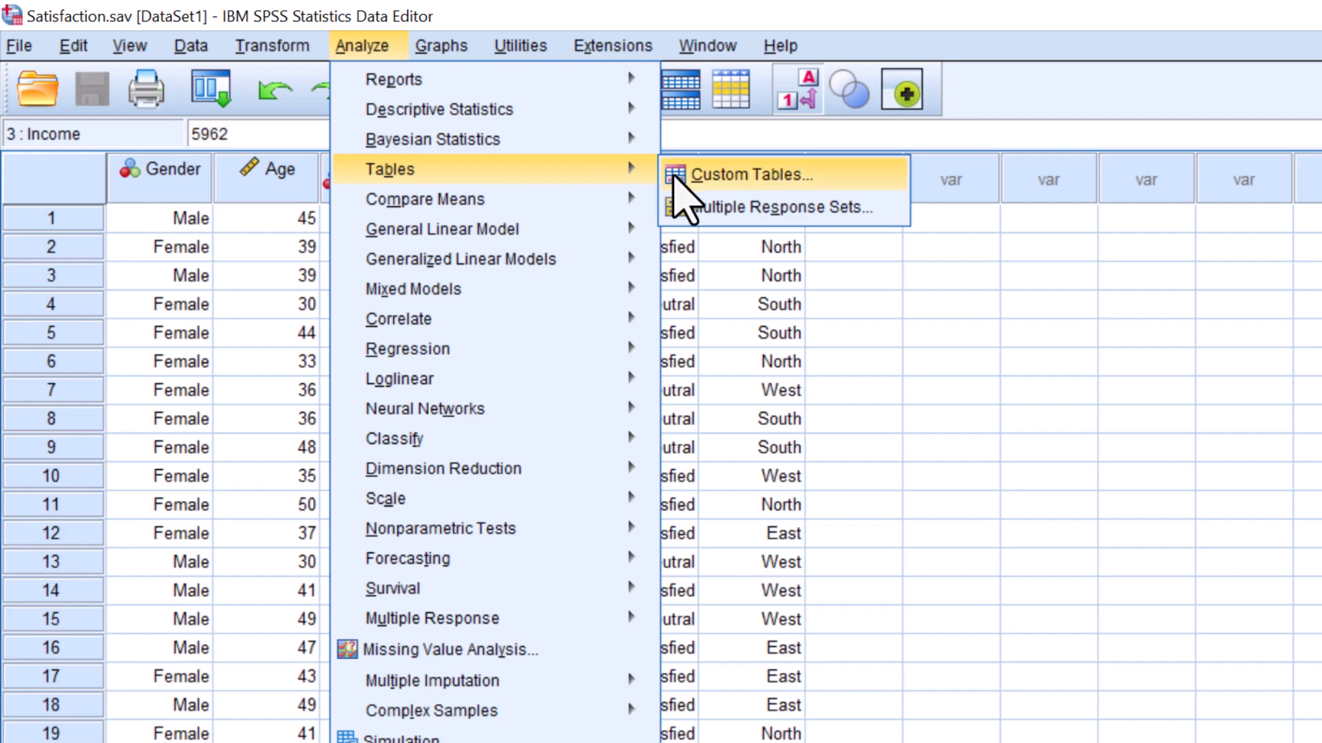
{"action": "left_click", "coordinate": [684, 183]}
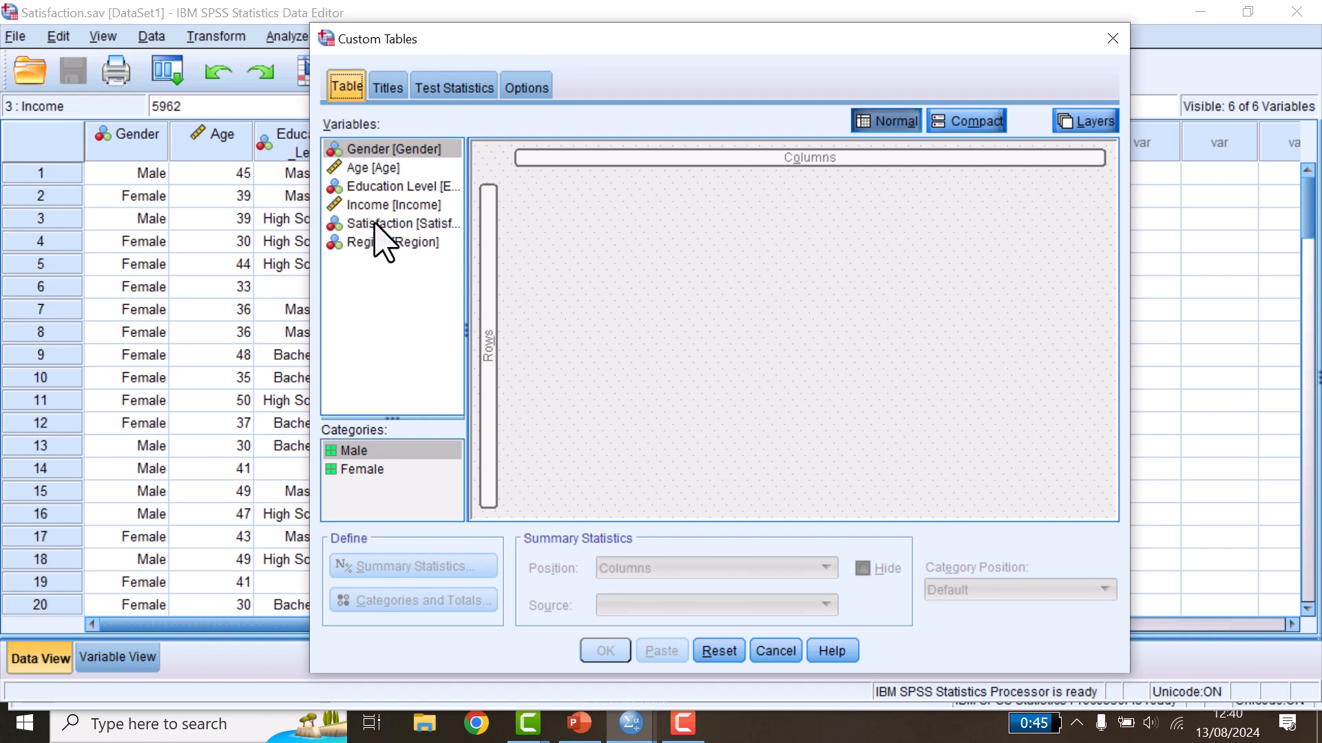
{"action": "left_click_drag", "start_coordinate": [380, 223], "coordinate": [762, 158]}
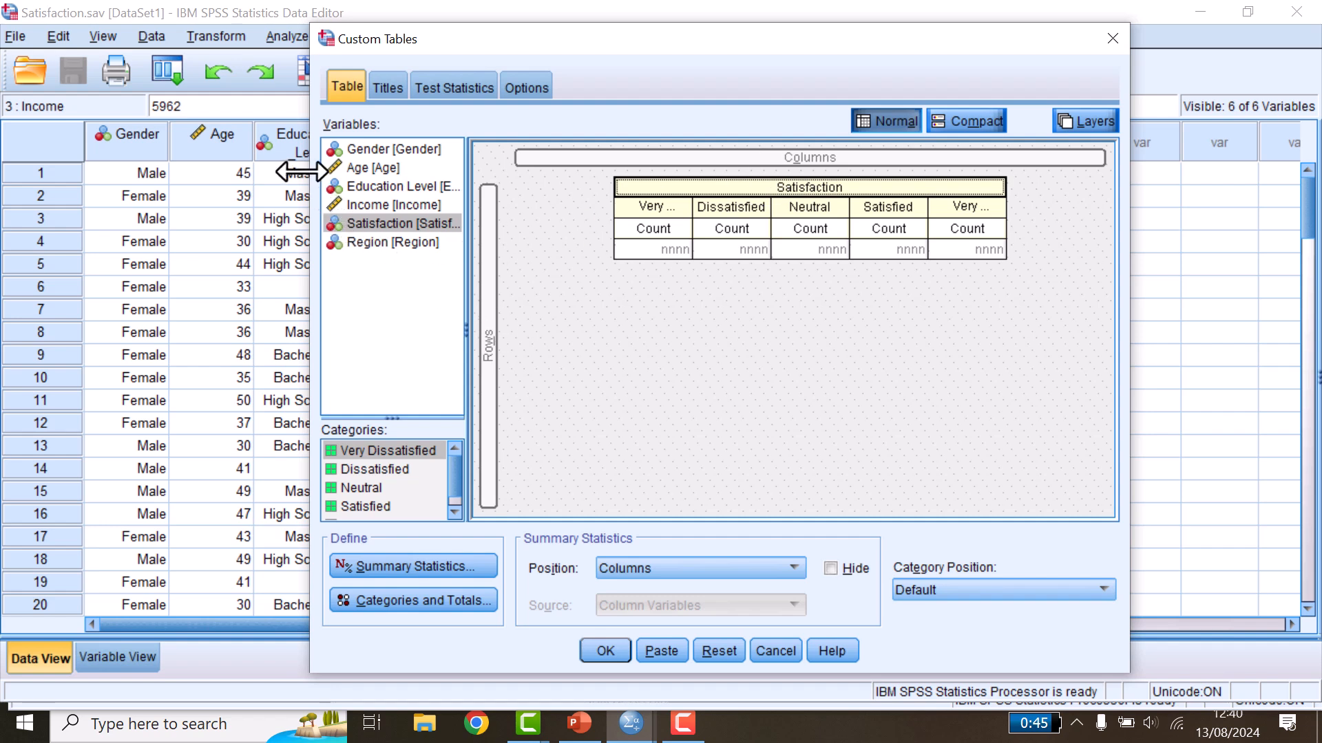
{"action": "left_click_drag", "start_coordinate": [368, 190], "coordinate": [491, 239]}
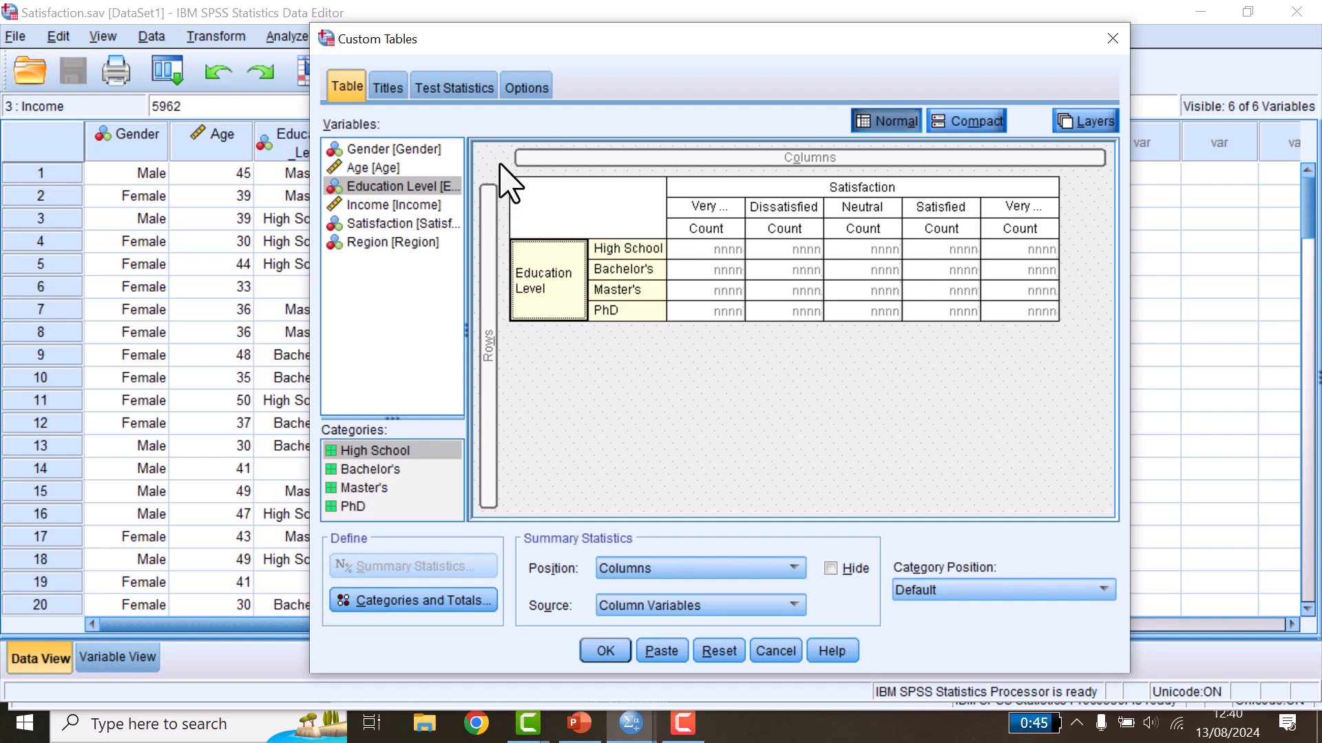
Add Row N % to the summary statistics of Satisfaction alongside Count and apply it to the selection
{"action": "left_click", "coordinate": [396, 454]}
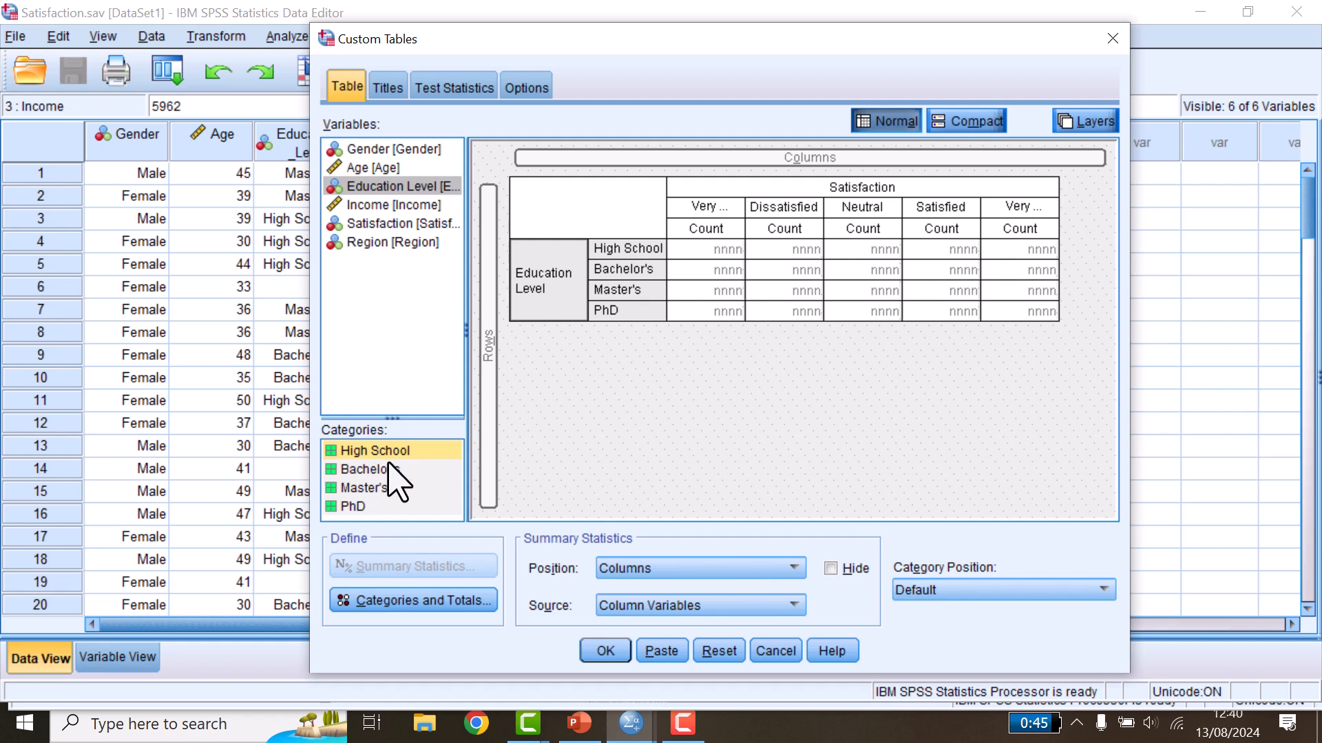
{"action": "left_click", "coordinate": [550, 283]}
{"action": "left_click", "coordinate": [783, 162]}
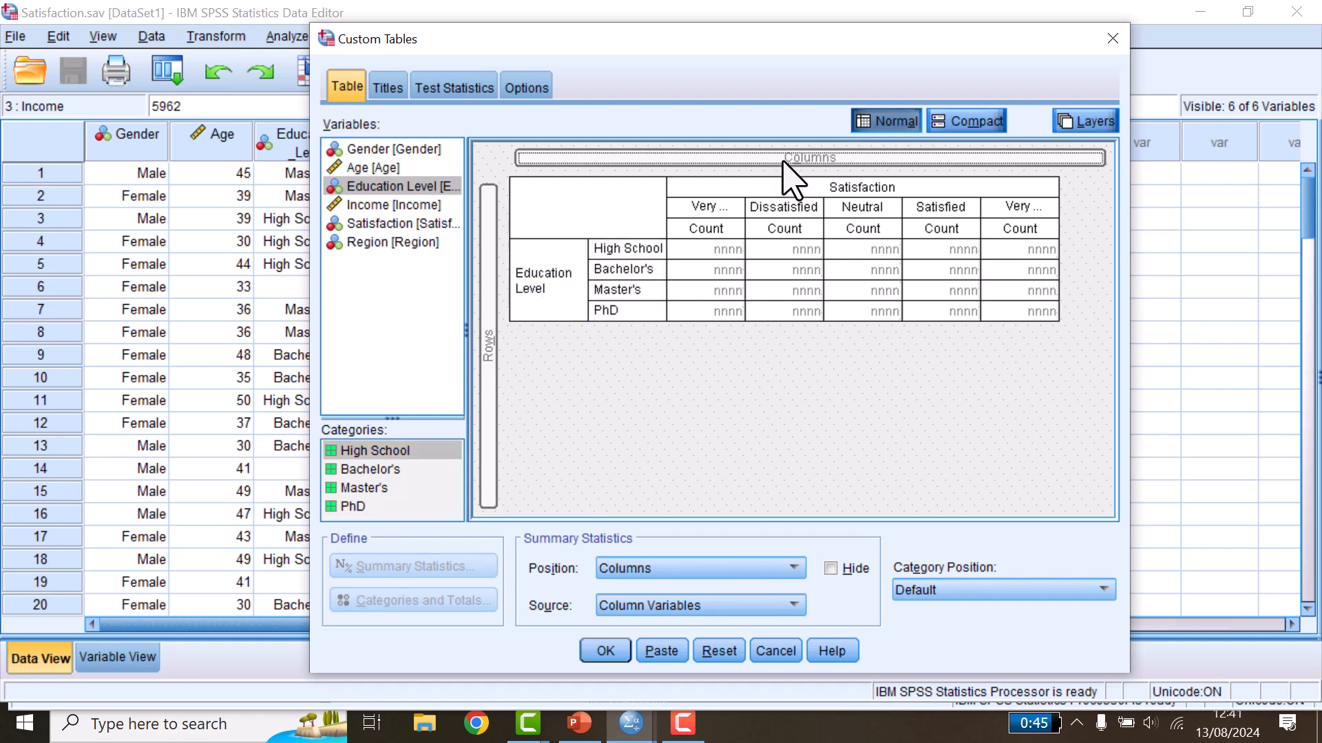
{"action": "left_click", "coordinate": [778, 192]}
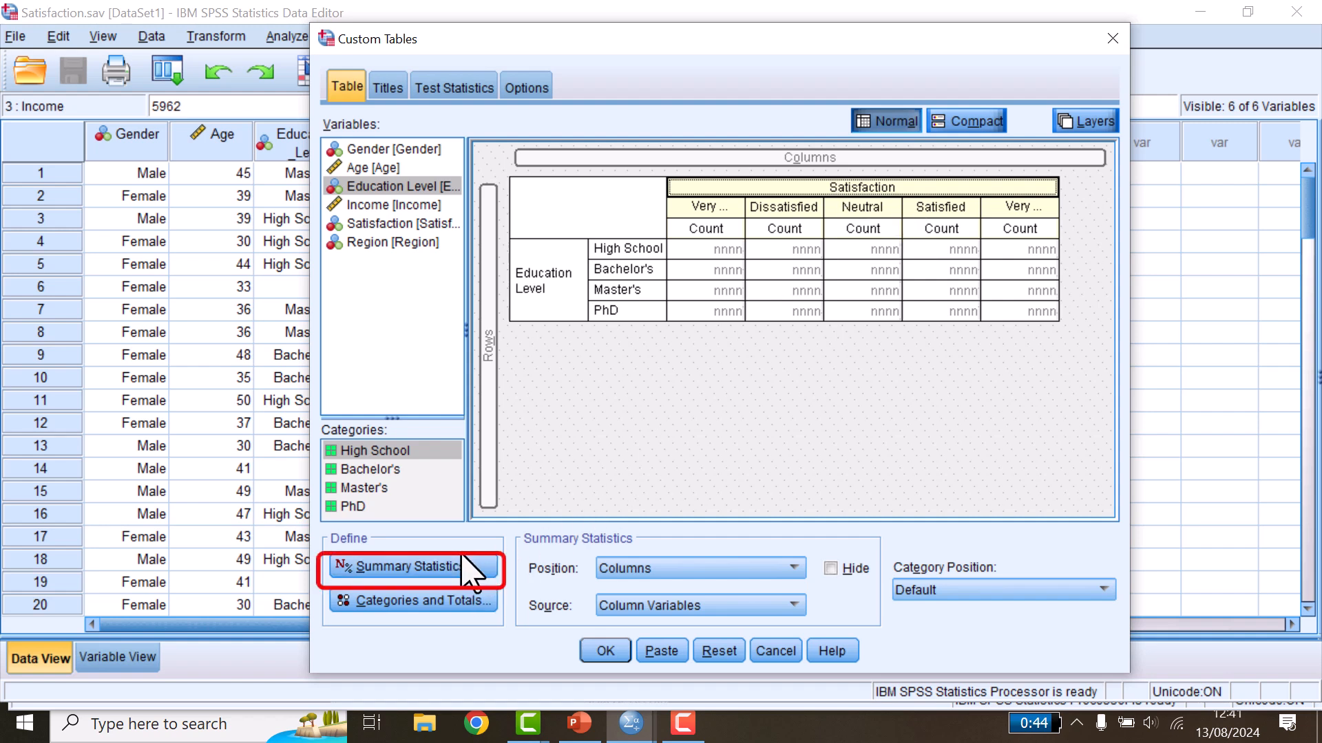
{"action": "left_click", "coordinate": [432, 577]}
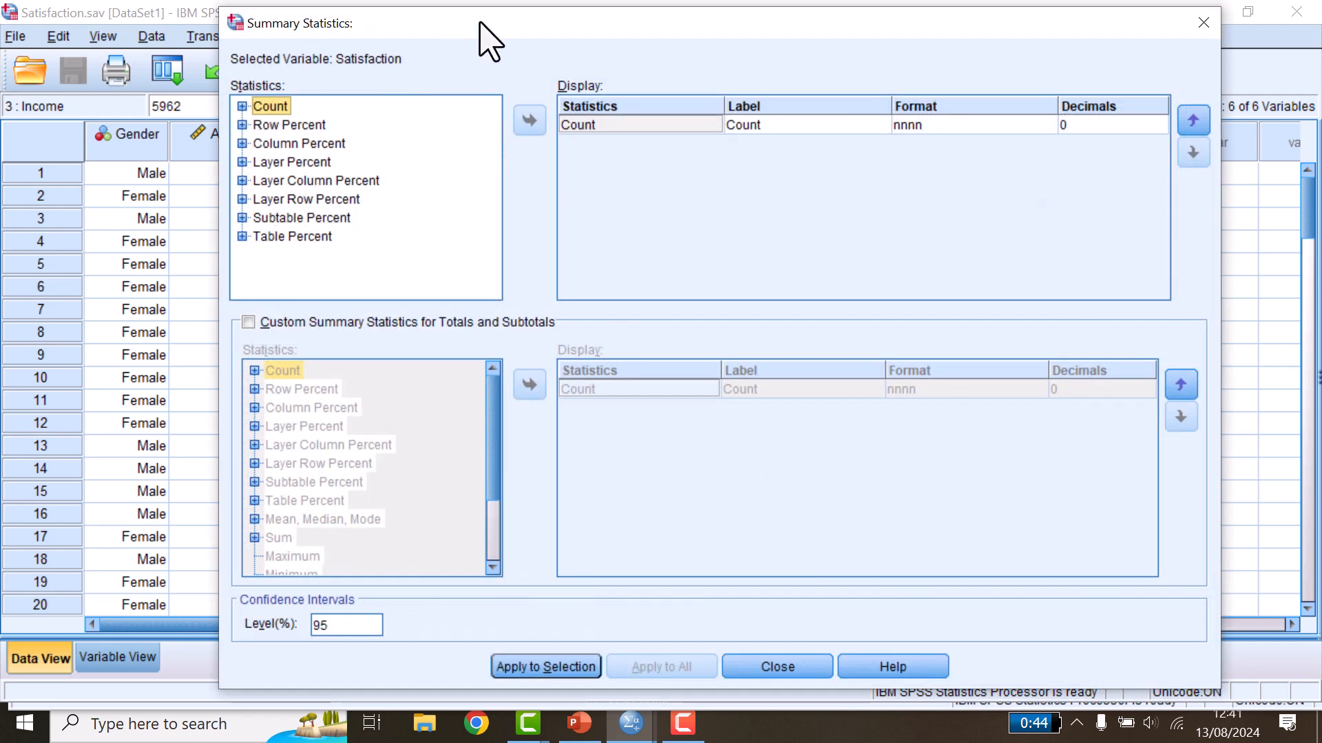
{"action": "left_click", "coordinate": [243, 125]}
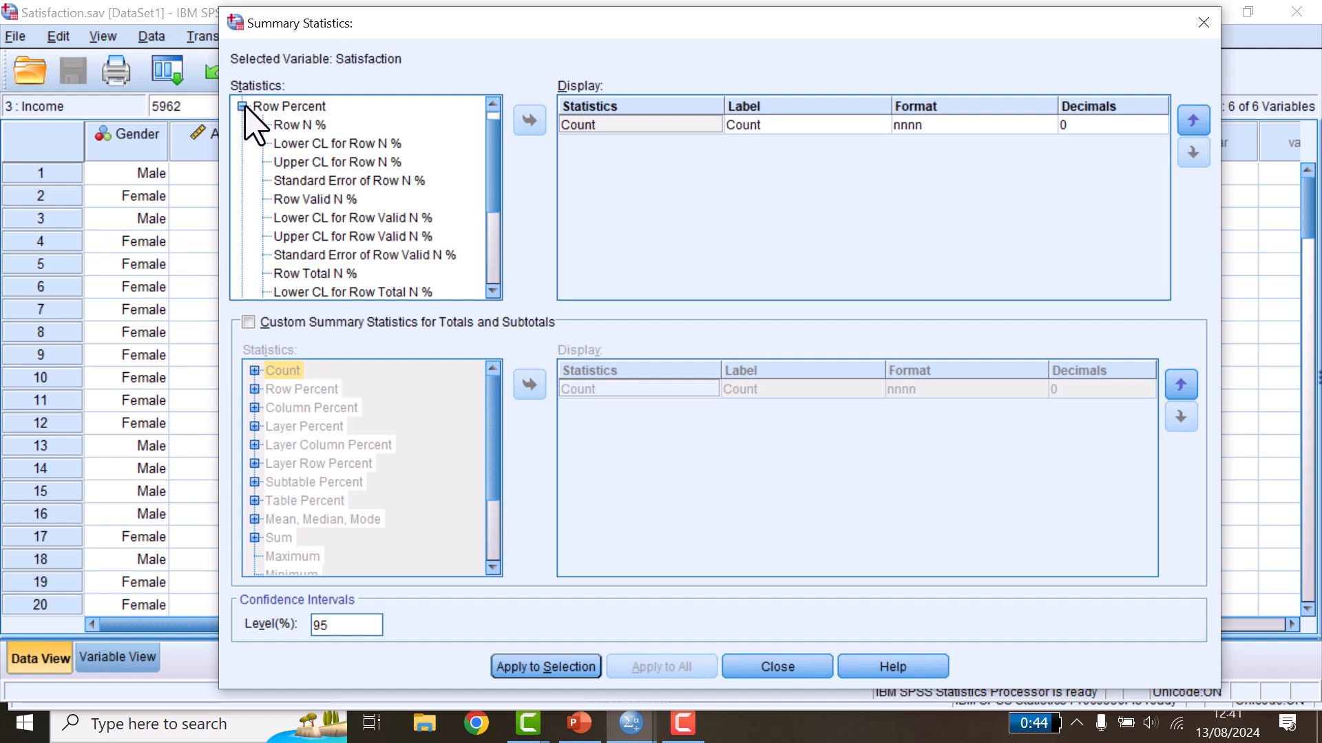
{"action": "left_click", "coordinate": [243, 106]}
{"action": "left_click", "coordinate": [243, 125]}
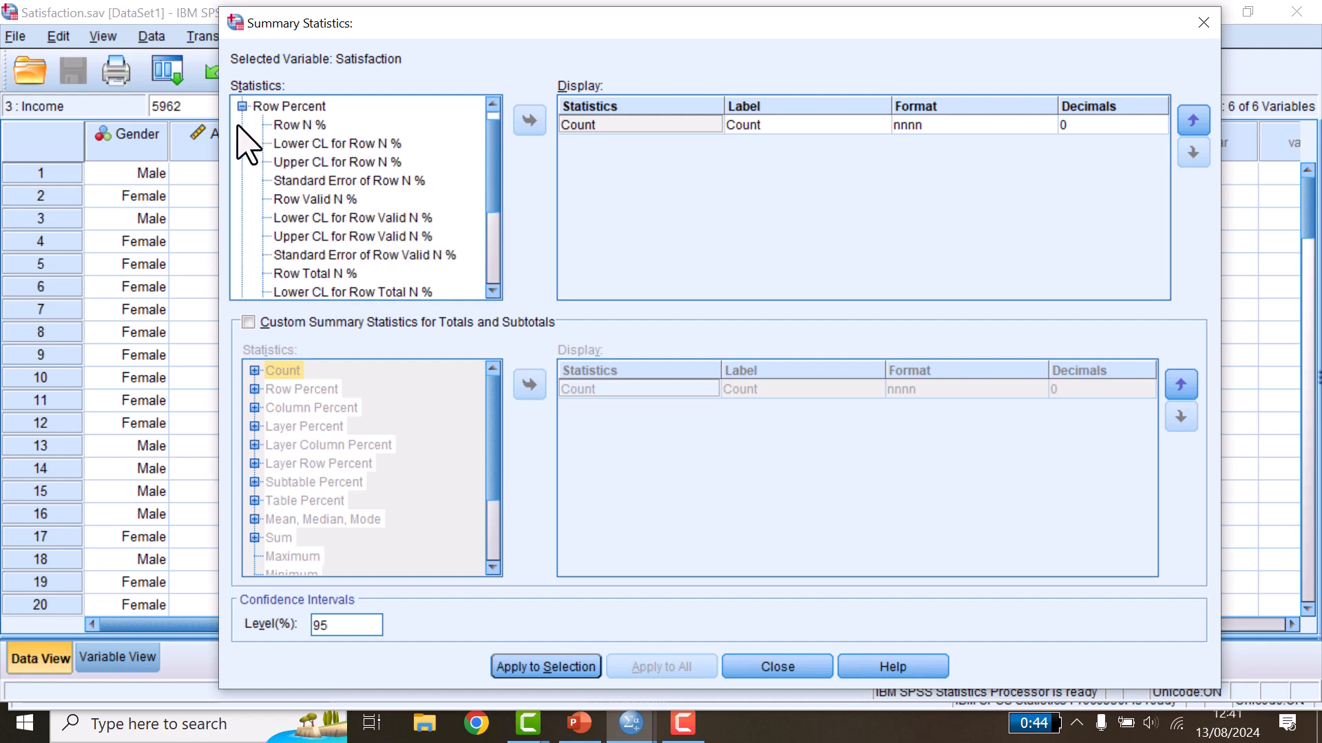
{"action": "left_click", "coordinate": [288, 127]}
{"action": "left_click", "coordinate": [529, 121]}
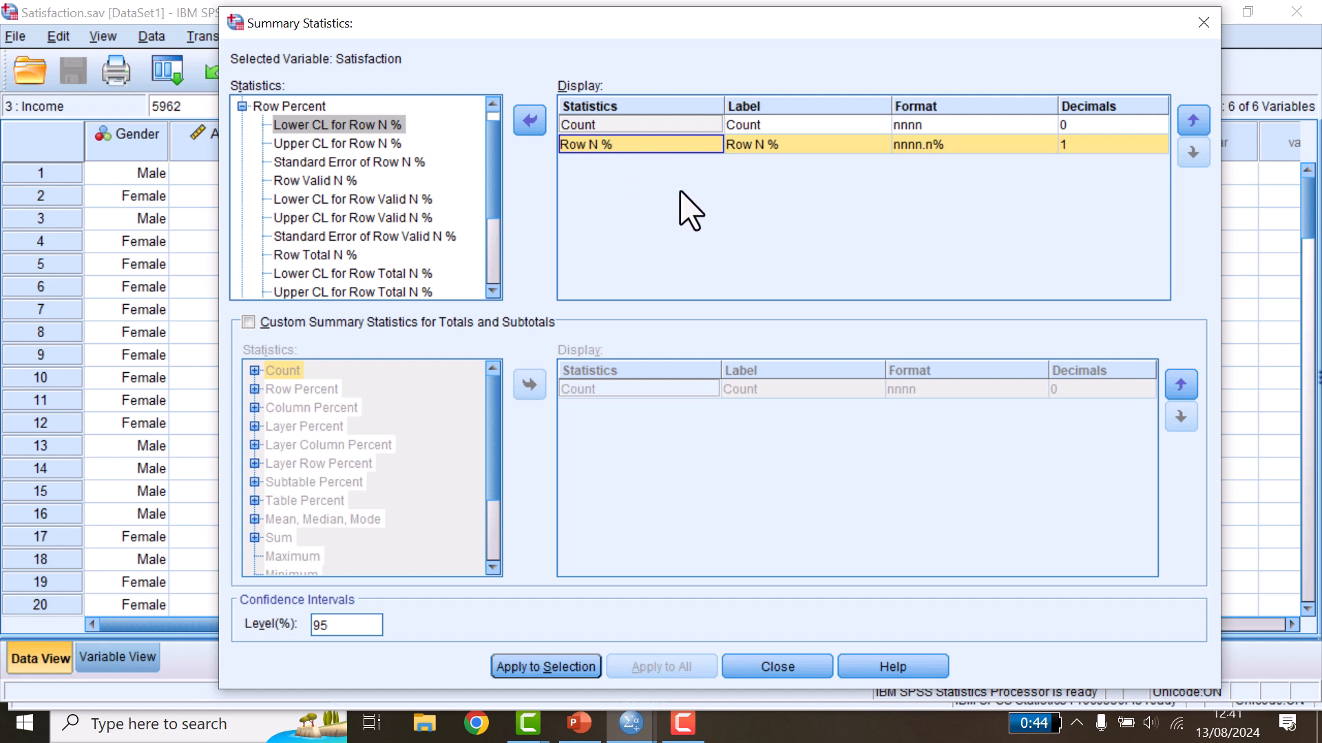
{"action": "left_click", "coordinate": [547, 669]}
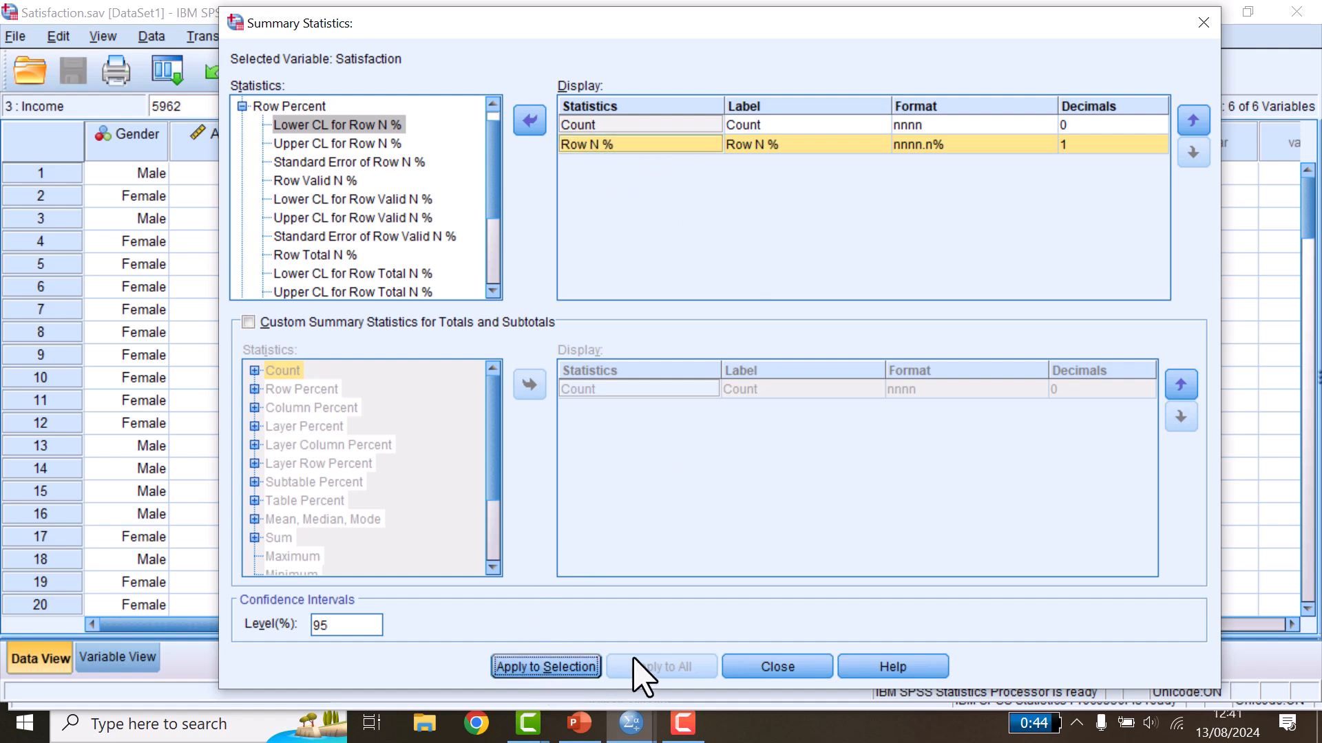
{"action": "left_click", "coordinate": [776, 667]}
Generate the custom table of Education Level by Satisfaction and select it in the output
{"action": "left_click_drag", "start_coordinate": [638, 510], "coordinate": [587, 511]}
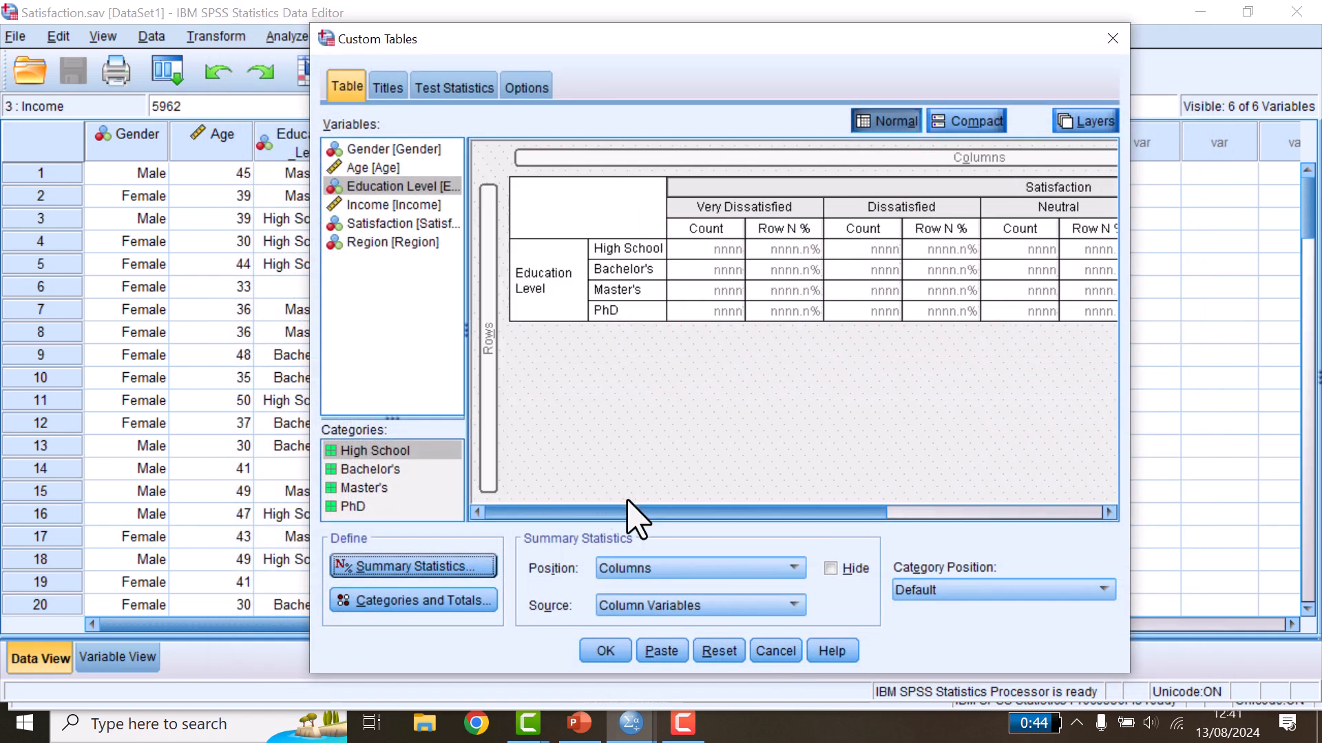
{"action": "scroll", "coordinate": [583, 416], "scroll_direction": "down", "scroll_amount": 1}
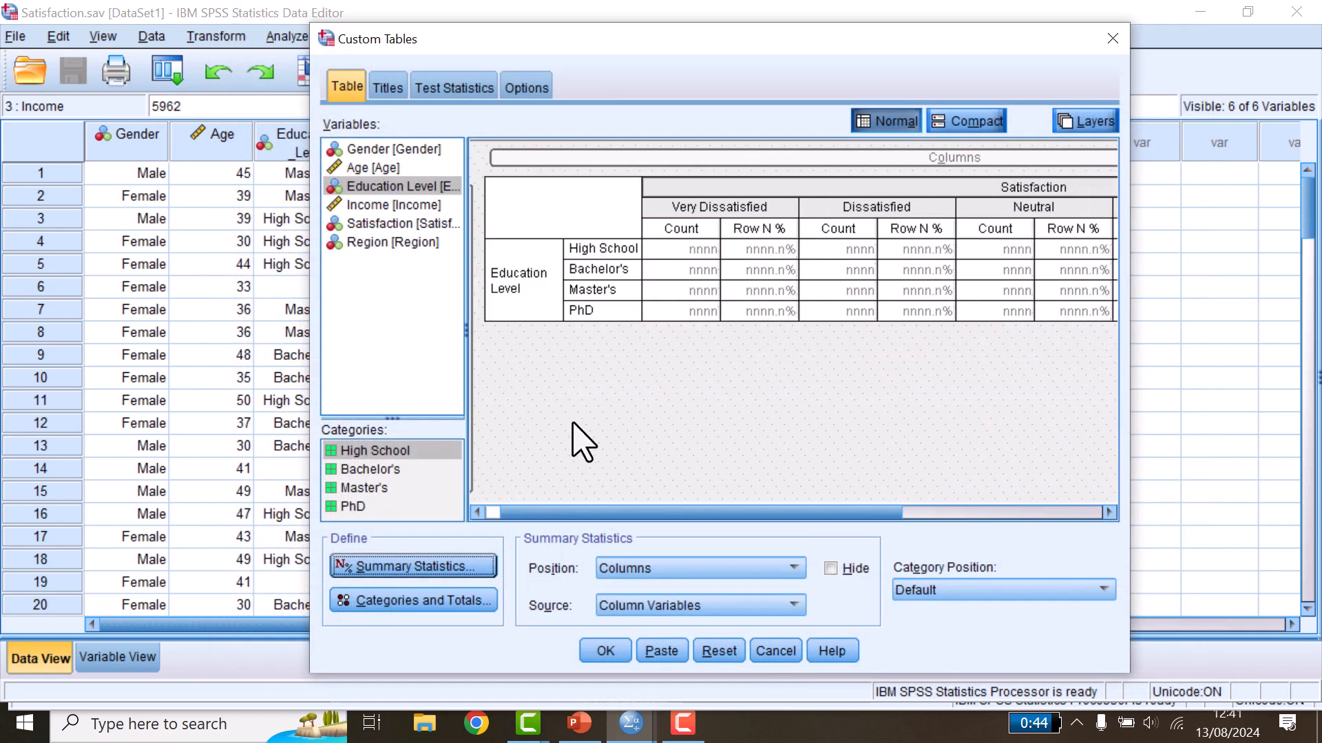
{"action": "left_click", "coordinate": [603, 651]}
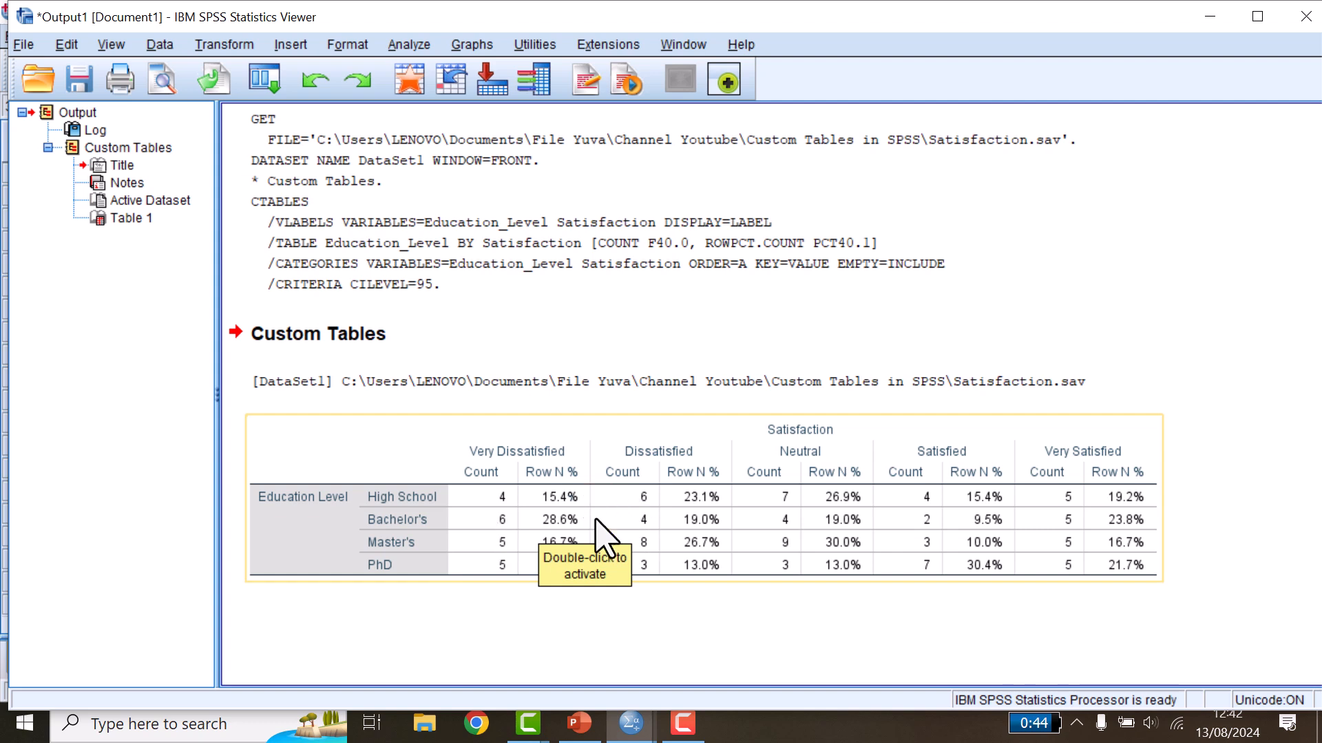
{"action": "left_click", "coordinate": [398, 449]}
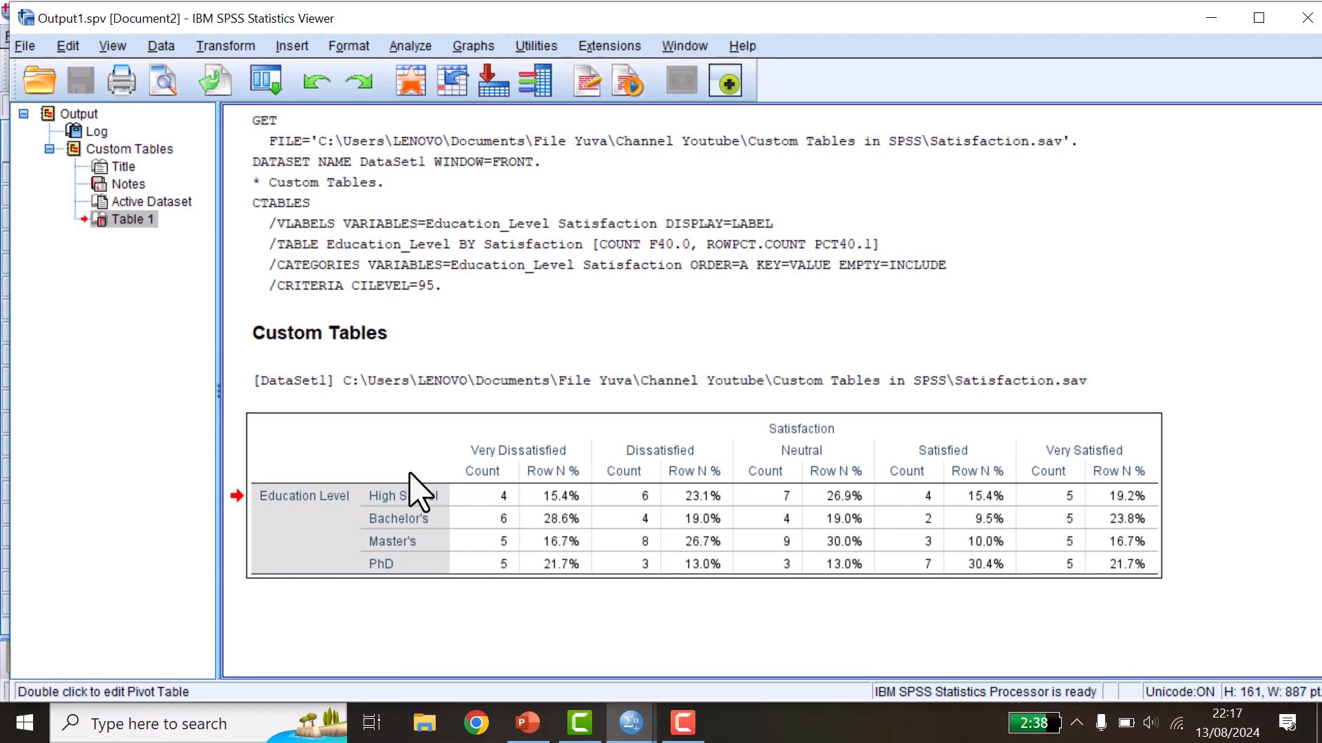
Switch to PowerPoint to read the slide item on layered tables, and minimize the slide show
{"action": "left_click", "coordinate": [526, 733]}
{"action": "left_click", "coordinate": [861, 341]}
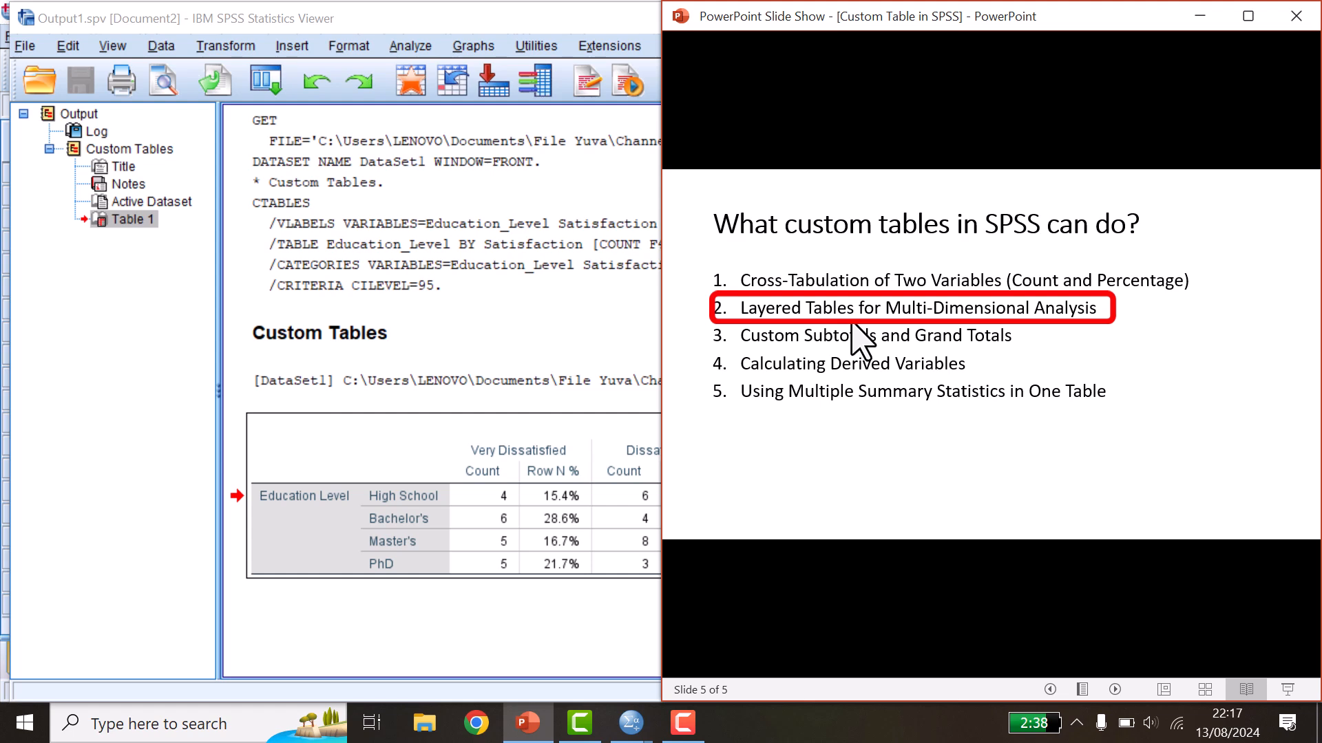
{"action": "left_click", "coordinate": [1199, 18]}
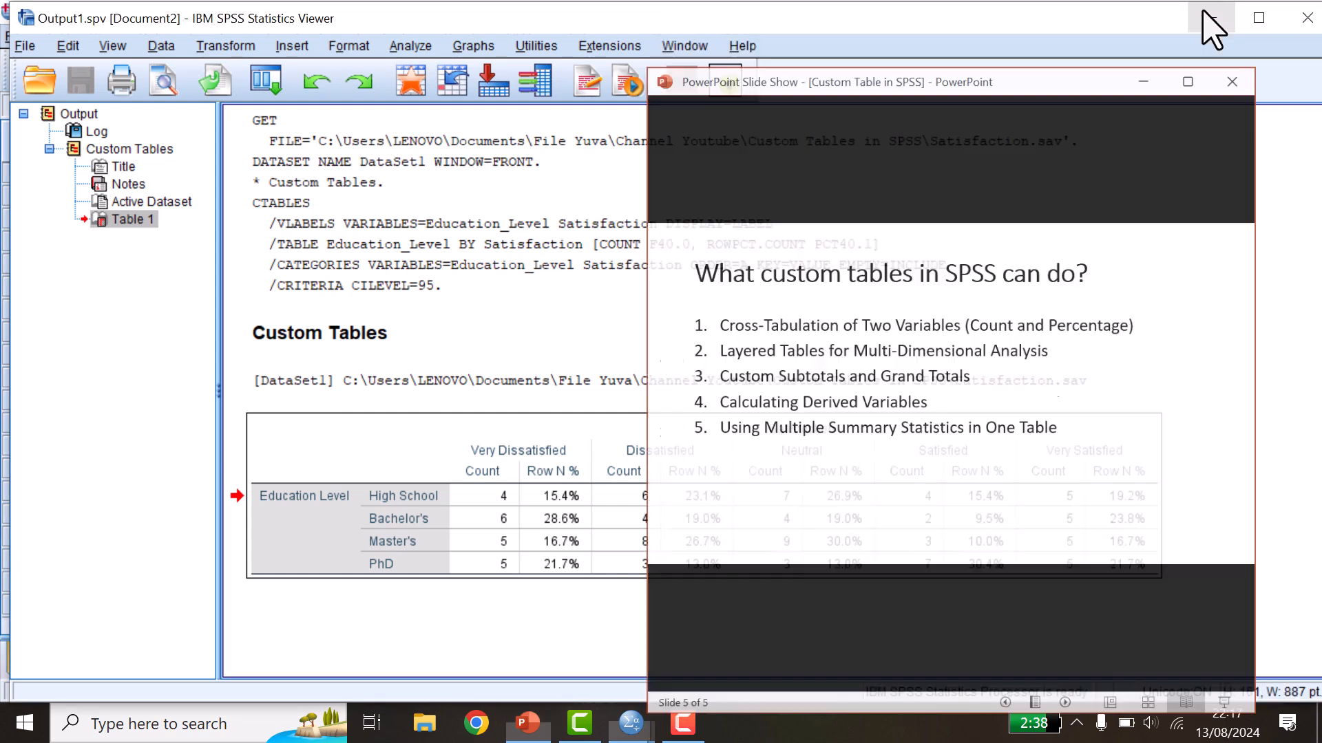
Return to the dataset and start a new custom table with Satisfaction as columns and Education Level as rows
{"action": "left_click", "coordinate": [410, 81]}
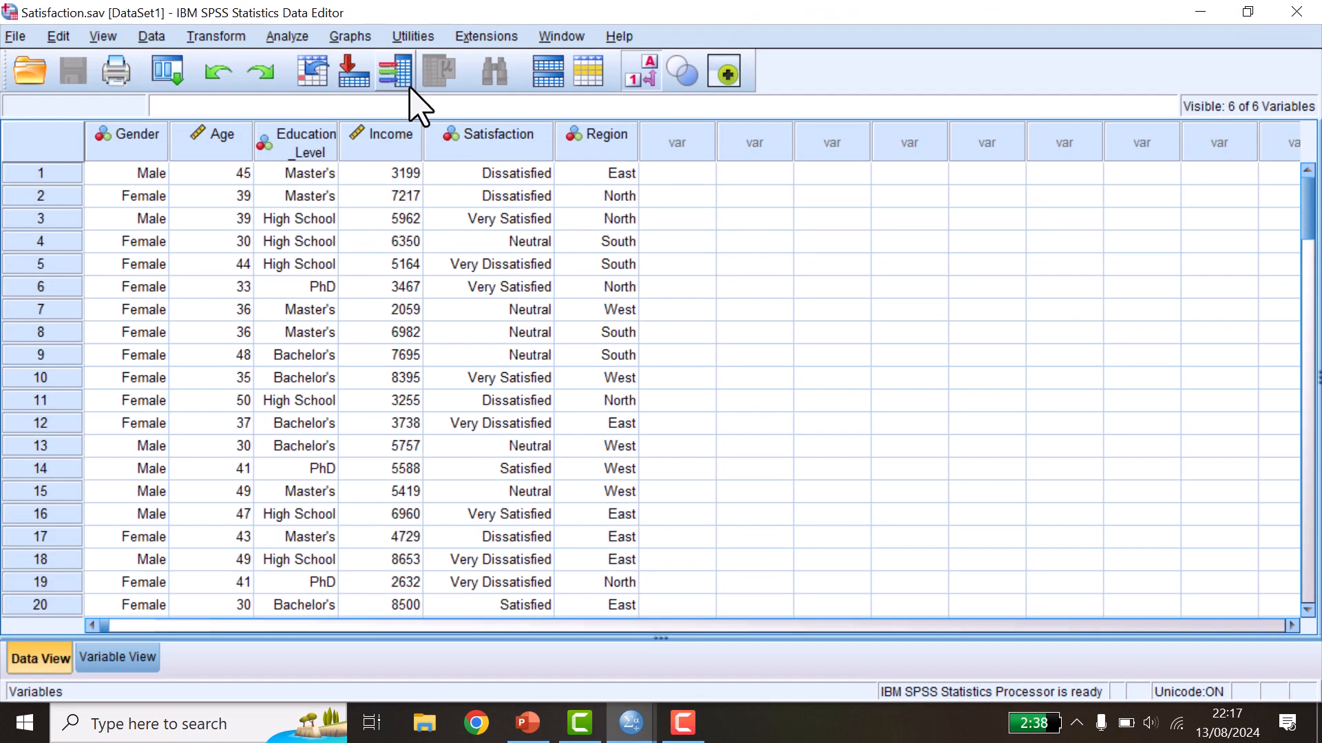
{"action": "left_click", "coordinate": [286, 34]}
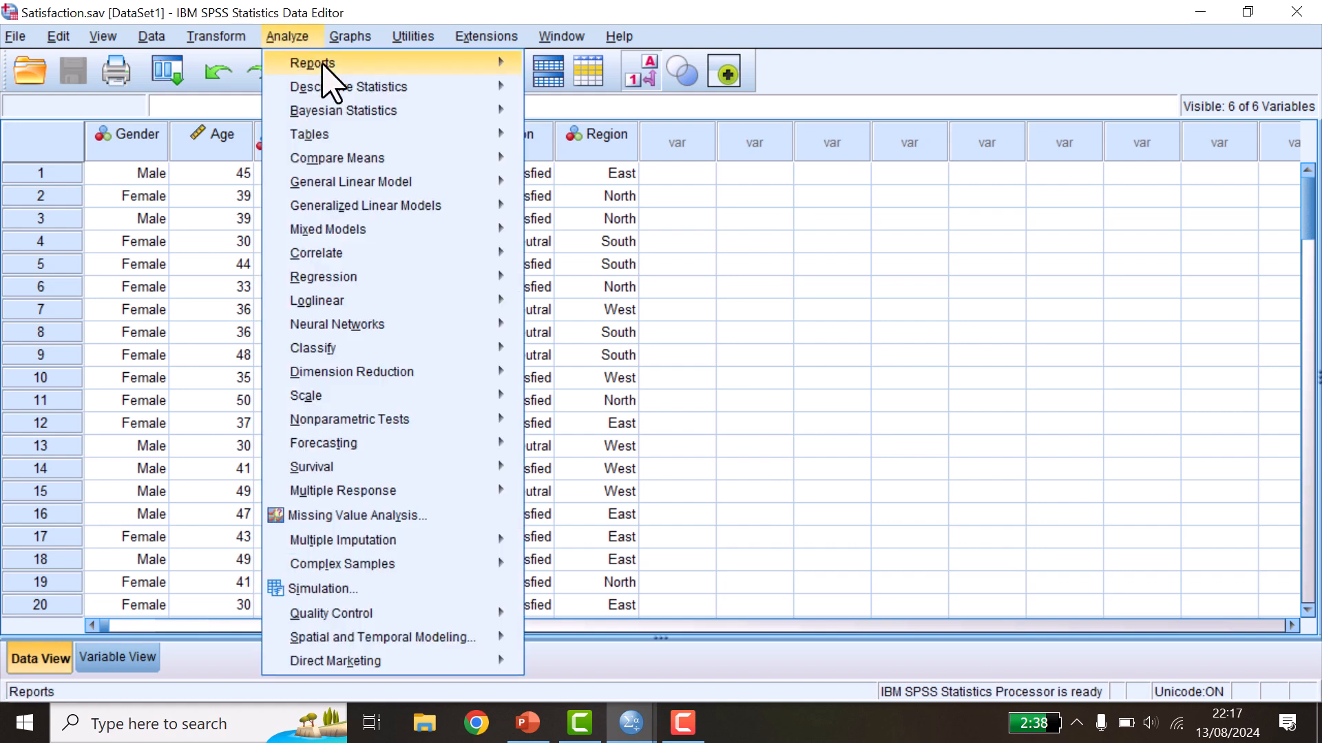
{"action": "mouse_move", "coordinate": [424, 126]}
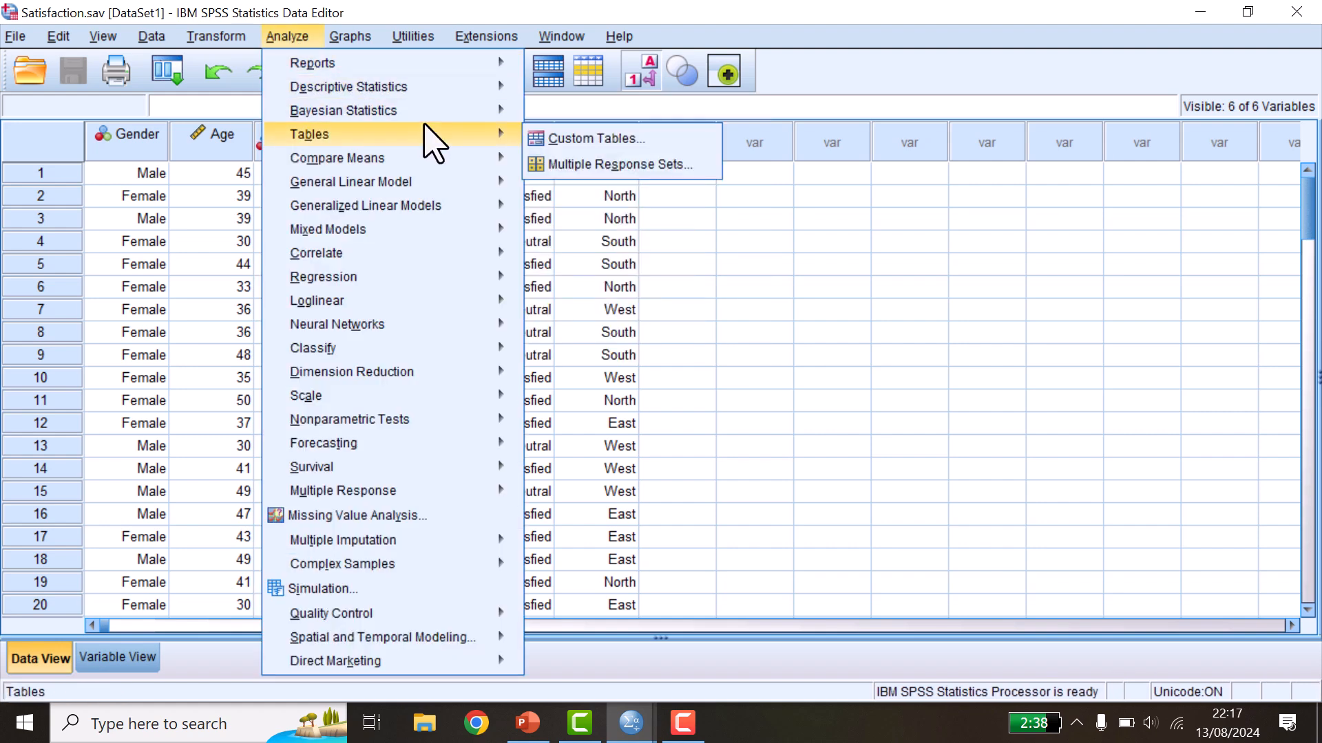
{"action": "left_click", "coordinate": [554, 141]}
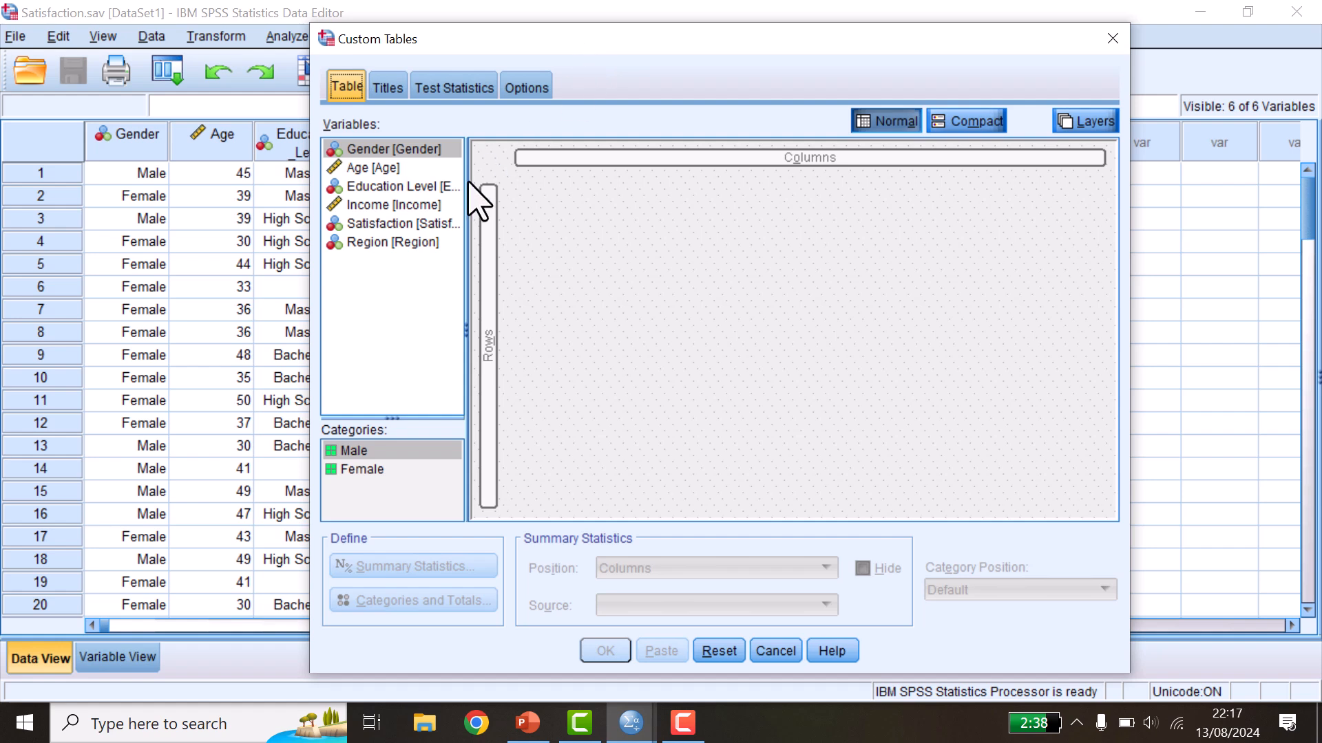
{"action": "left_click", "coordinate": [396, 224]}
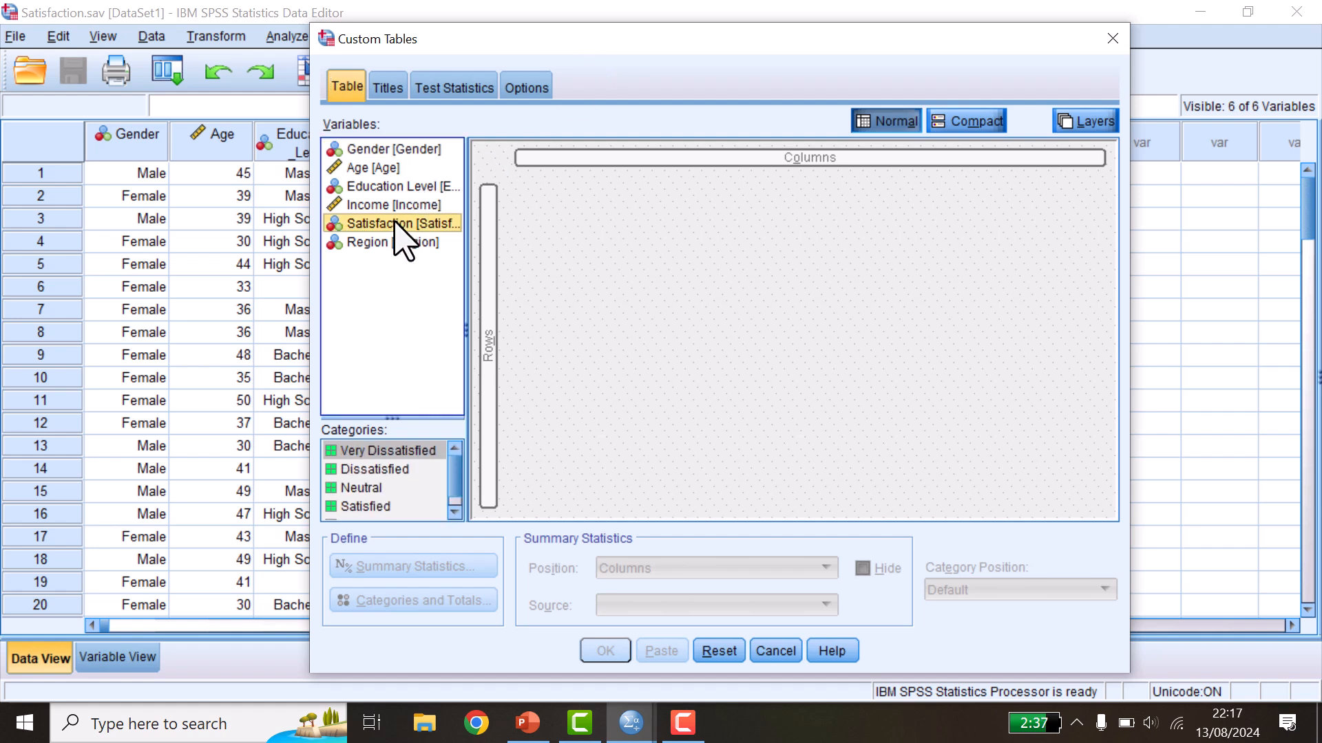
{"action": "left_click_drag", "start_coordinate": [394, 222], "coordinate": [742, 159]}
{"action": "left_click_drag", "start_coordinate": [436, 225], "coordinate": [747, 167]}
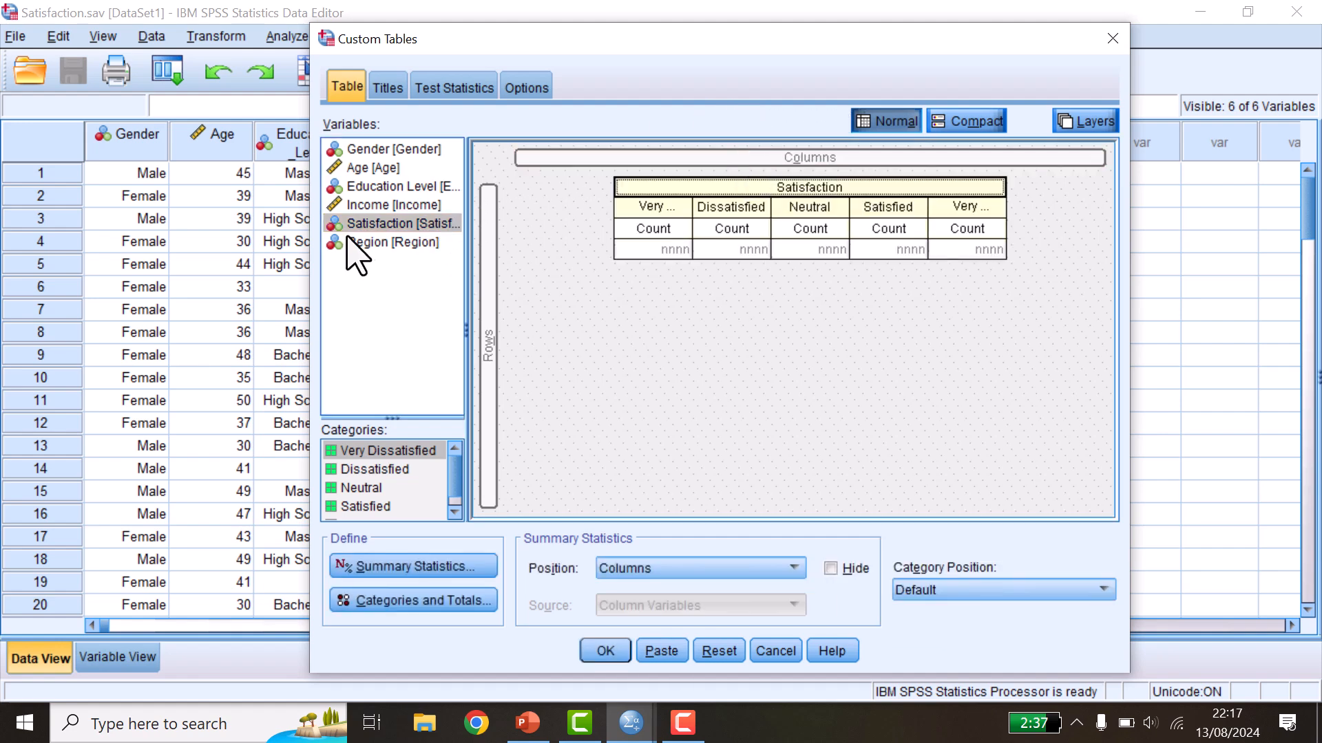
{"action": "left_click_drag", "start_coordinate": [373, 188], "coordinate": [493, 289]}
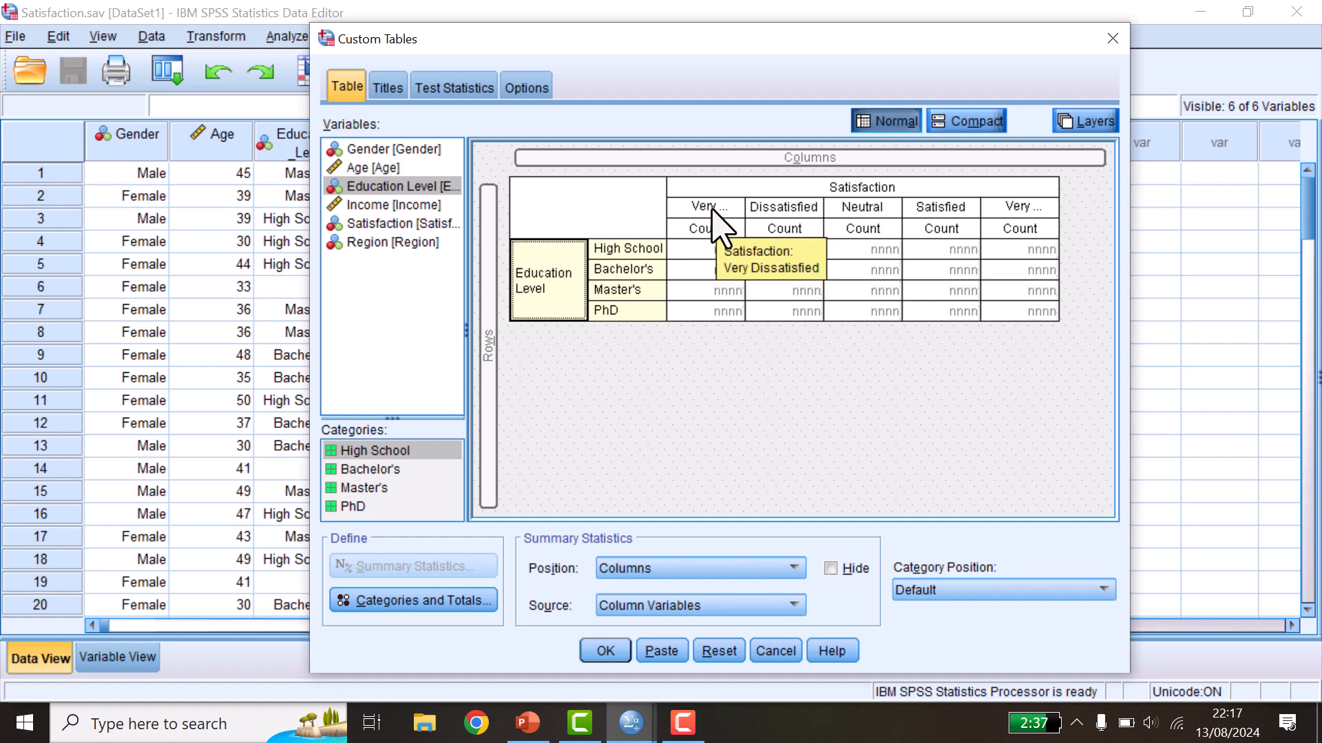
Nest Gender beneath the Satisfaction categories in the columns of the custom table
{"action": "left_click", "coordinate": [413, 149]}
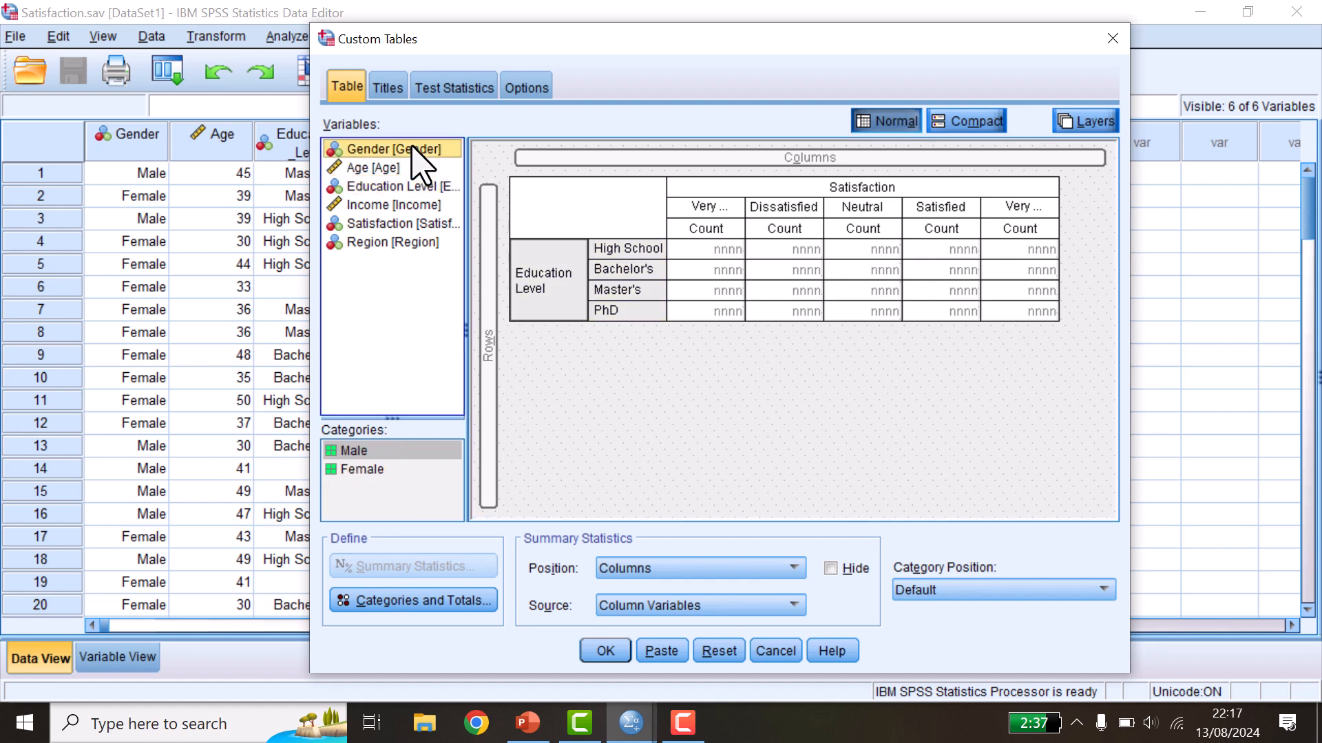
{"action": "left_click_drag", "start_coordinate": [413, 150], "coordinate": [824, 260]}
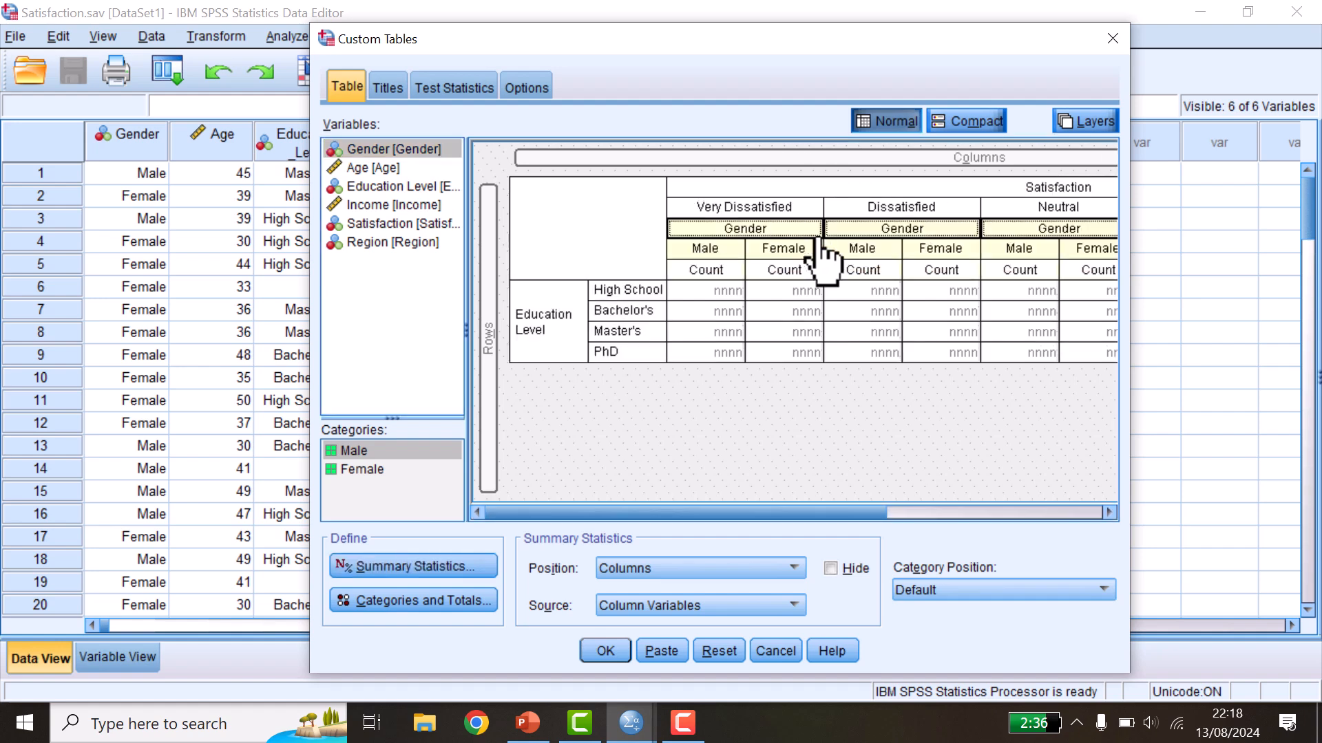
{"action": "left_click_drag", "start_coordinate": [737, 513], "coordinate": [675, 502]}
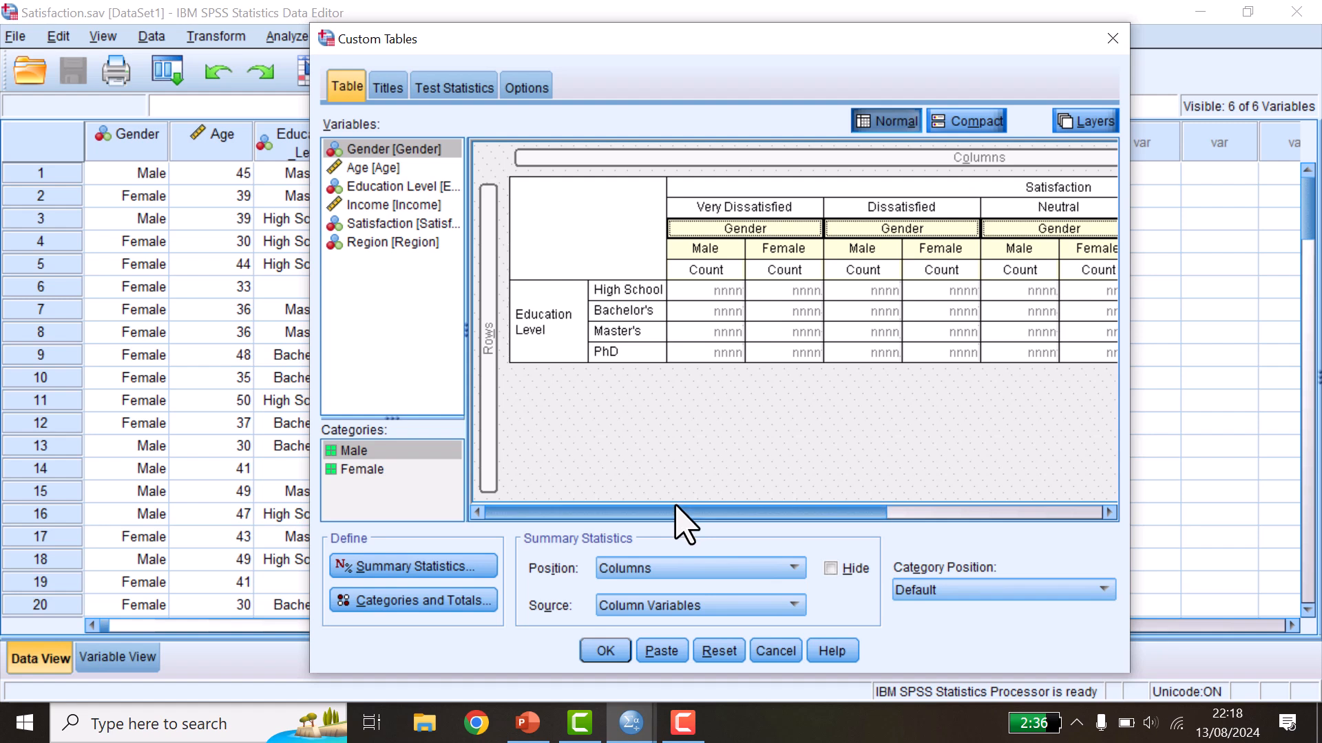
{"action": "left_click_drag", "start_coordinate": [675, 509], "coordinate": [711, 515]}
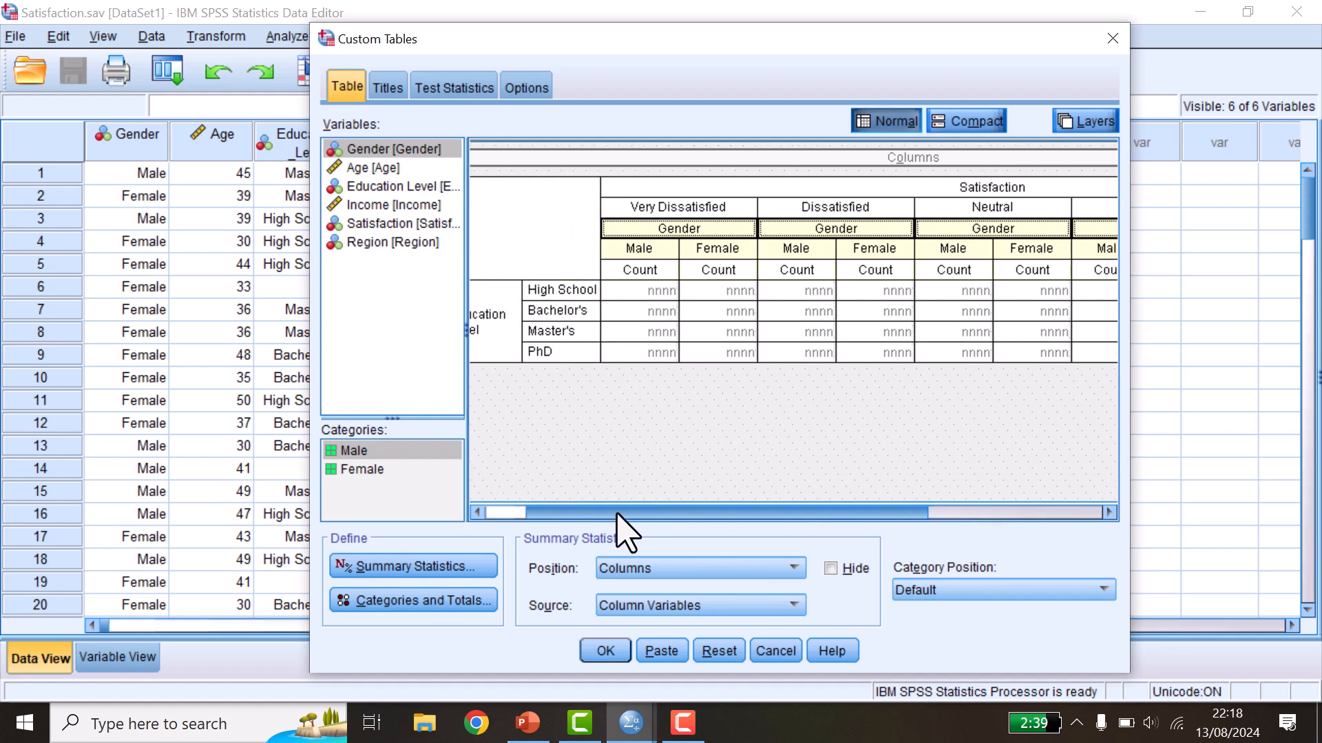
Generate the custom table of Education Level by Satisfaction and Gender with counts, and select it in the output
{"action": "left_click", "coordinate": [605, 651]}
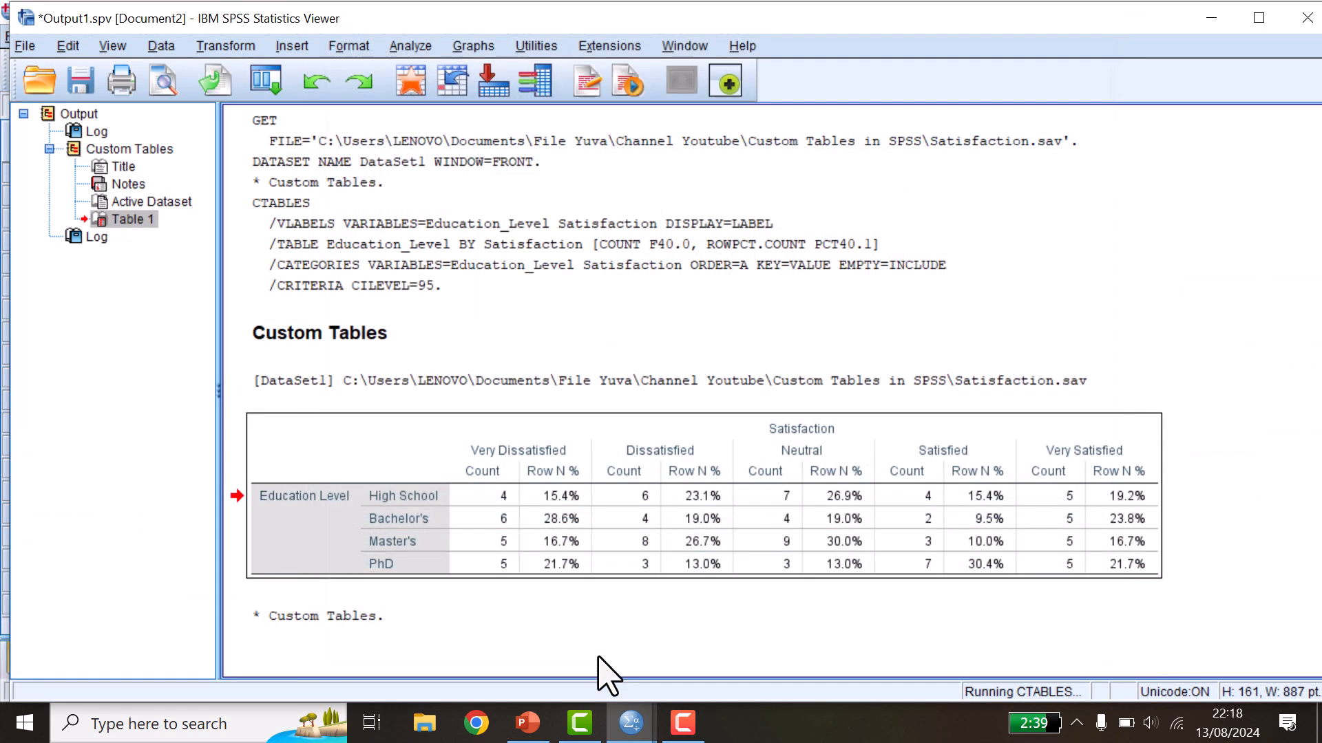
{"action": "scroll", "coordinate": [768, 389], "scroll_direction": "up", "scroll_amount": 5}
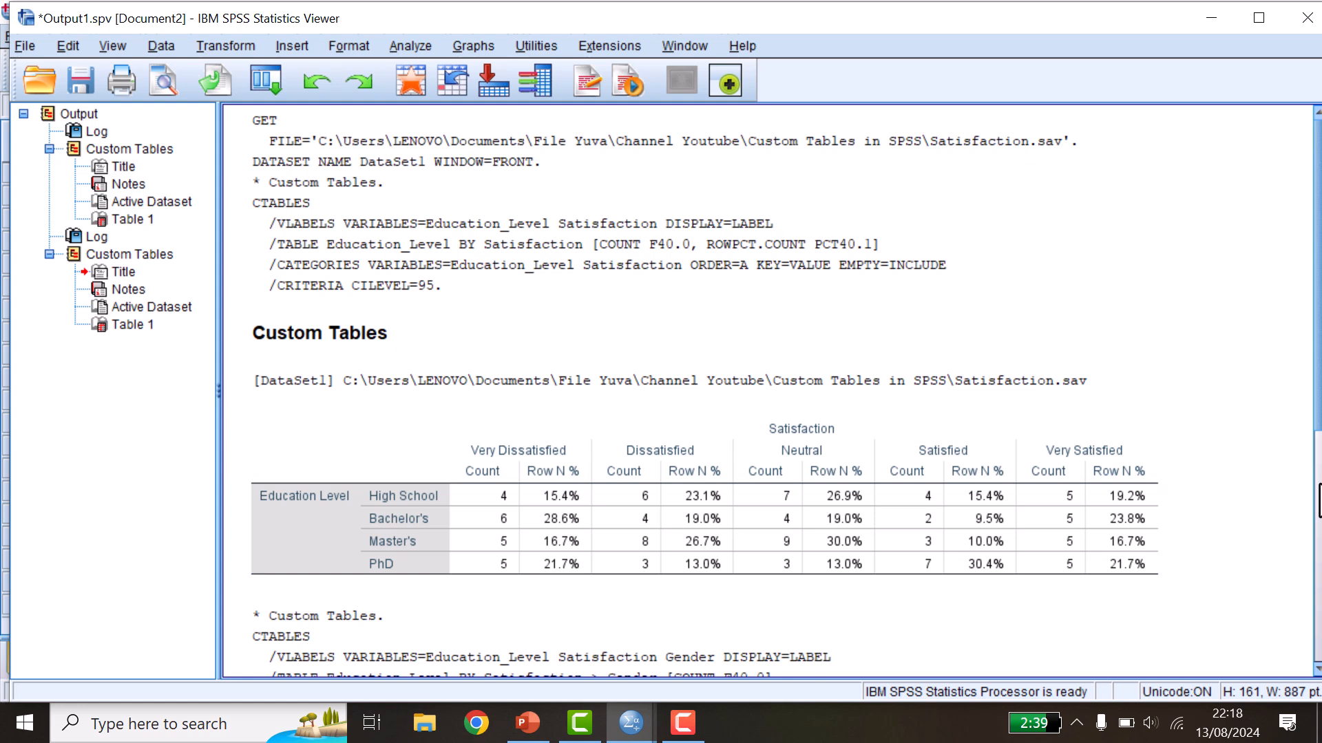
{"action": "scroll", "coordinate": [1311, 502], "scroll_direction": "down", "scroll_amount": 6}
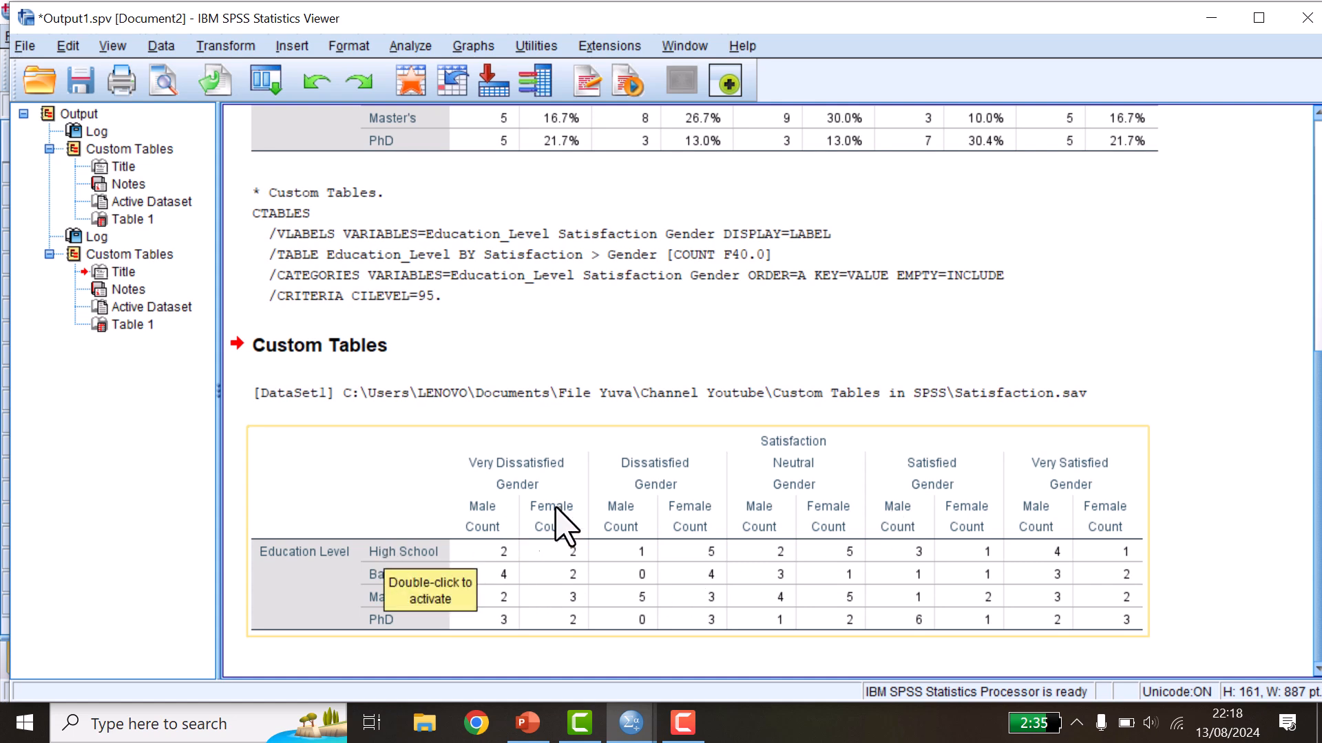
{"action": "left_click", "coordinate": [918, 550]}
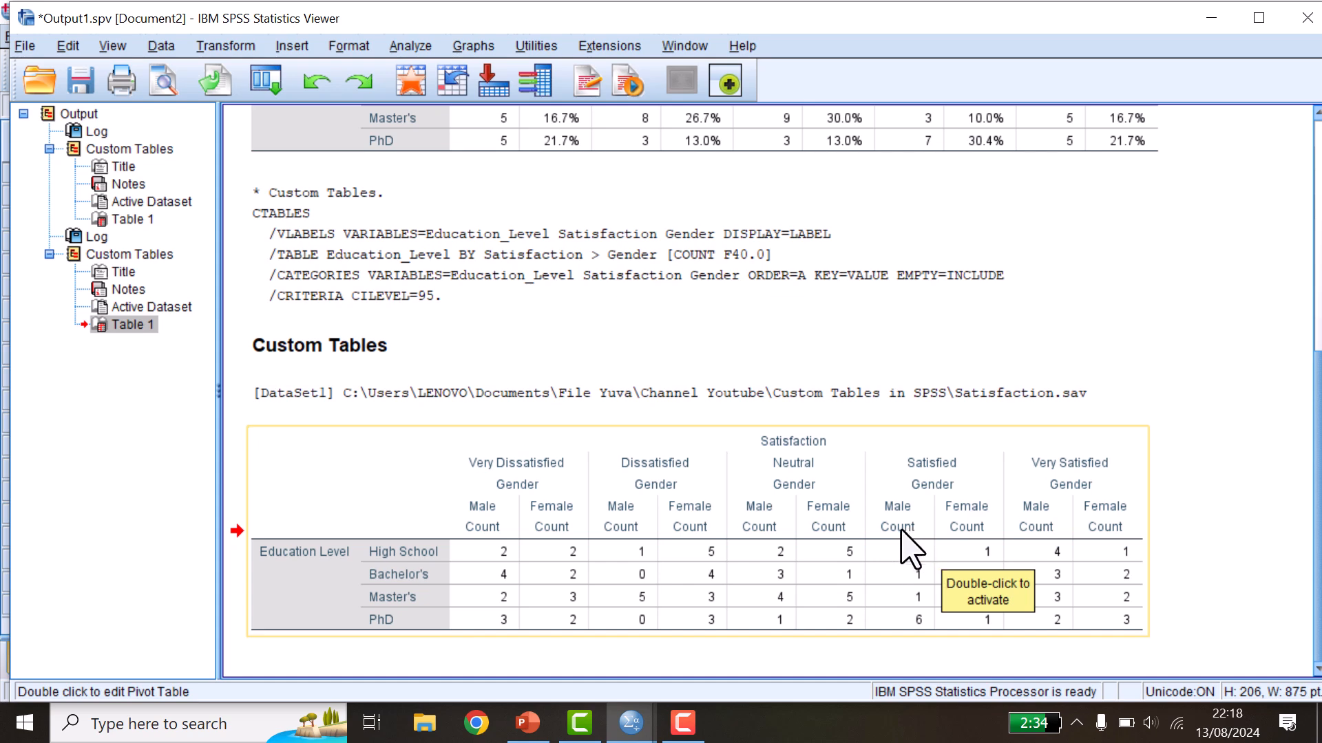
Return to the dataset, reopen the custom table definition and select Gender in its columns
{"action": "left_click", "coordinate": [417, 79]}
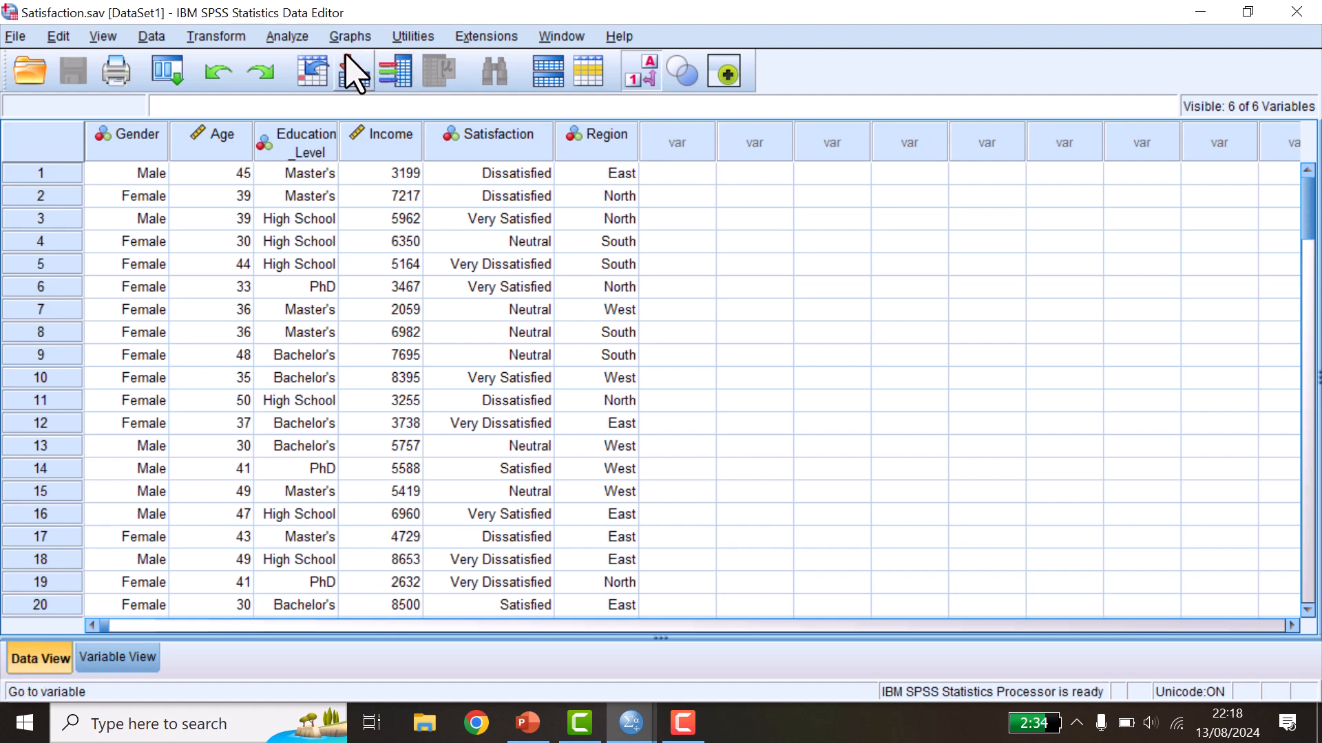
{"action": "left_click", "coordinate": [287, 36]}
{"action": "mouse_move", "coordinate": [323, 134]}
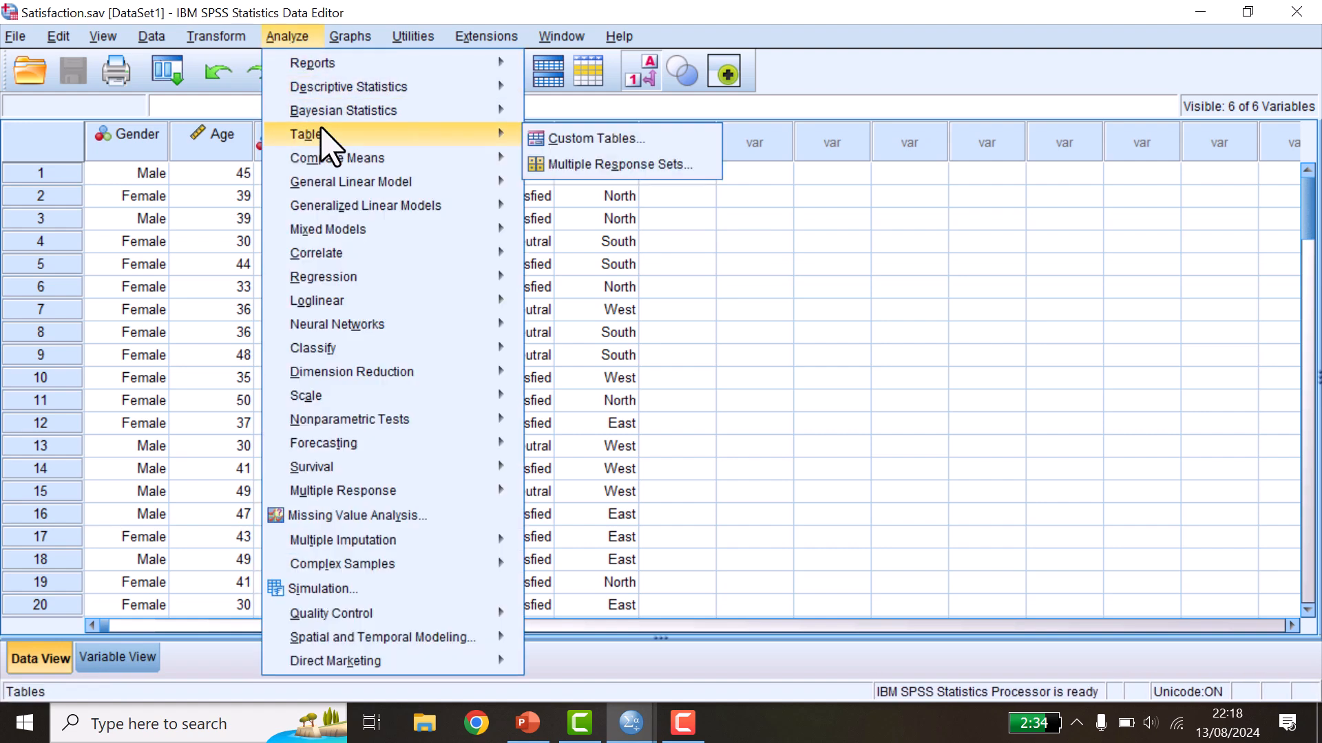
{"action": "left_click", "coordinate": [537, 140]}
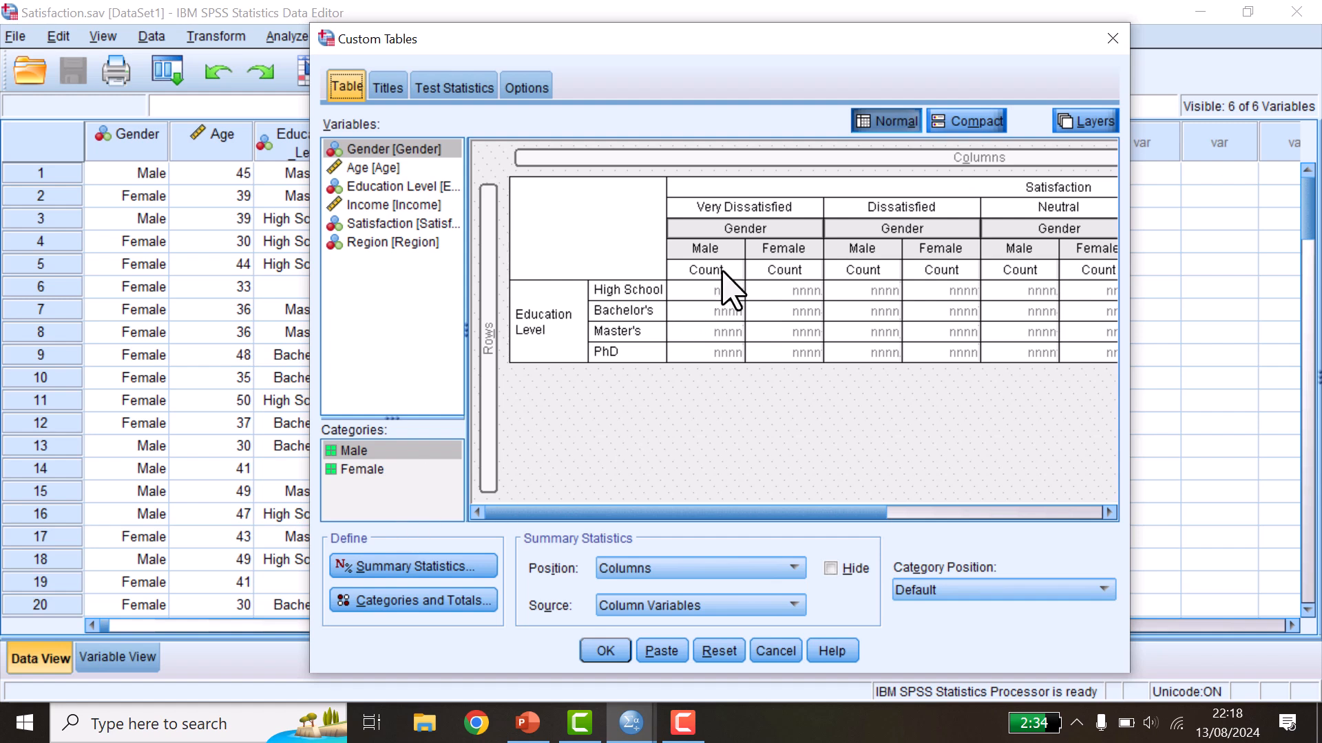
{"action": "left_click", "coordinate": [742, 253]}
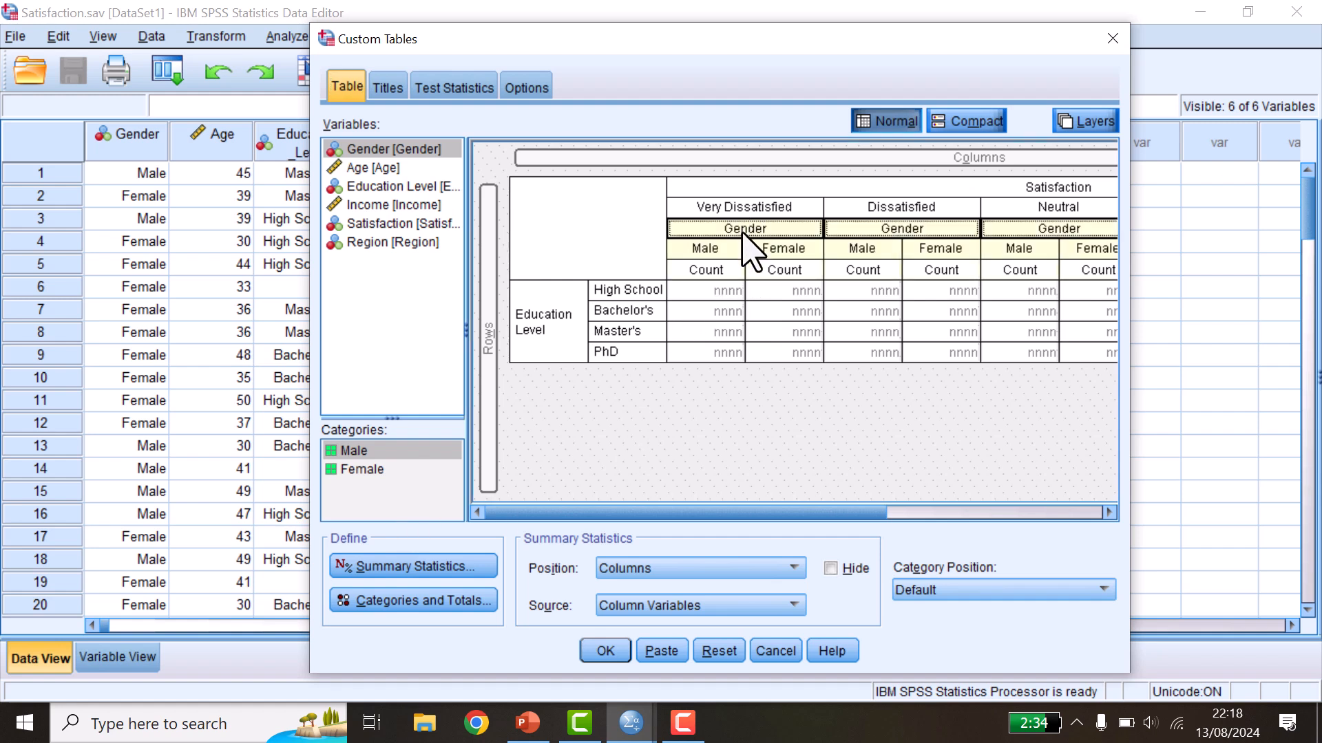
Replace Count with Row N % in the summary statistics of Gender and apply it to the selection
{"action": "left_click", "coordinate": [454, 568]}
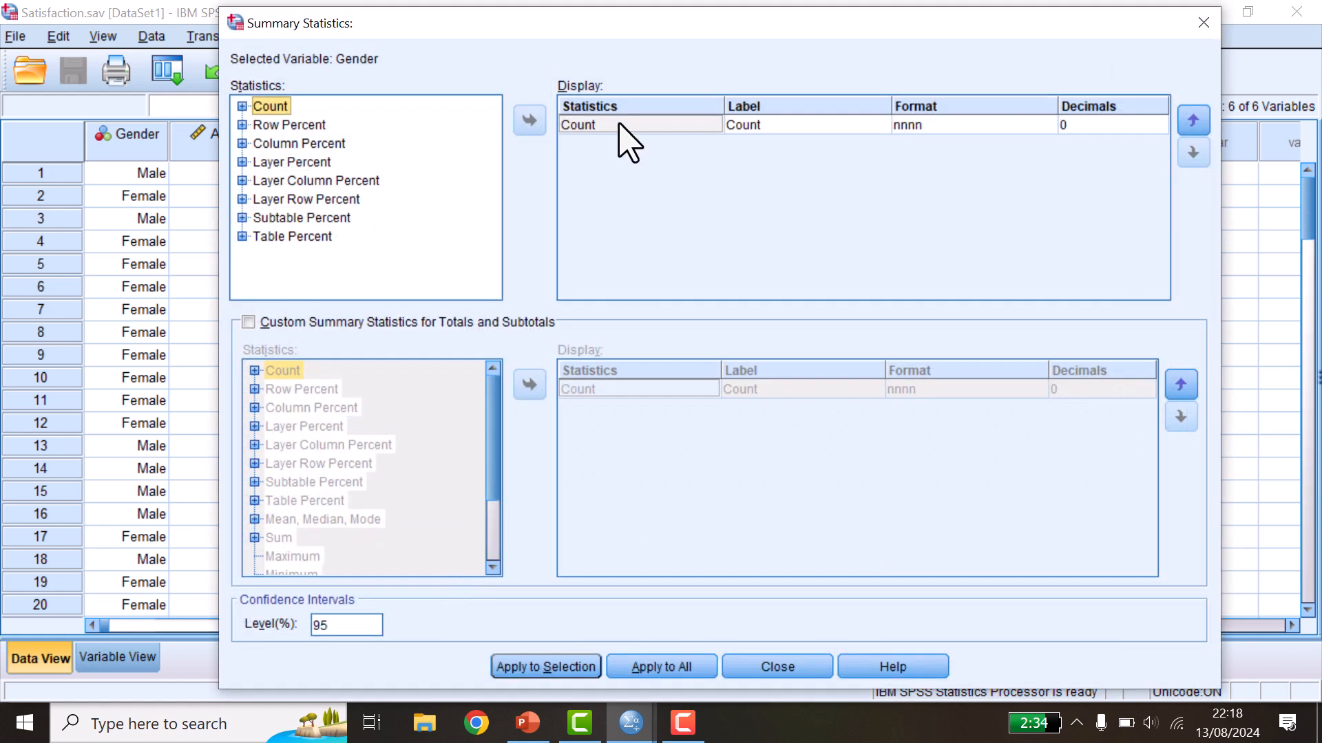
{"action": "left_click", "coordinate": [618, 124]}
{"action": "left_click", "coordinate": [543, 122]}
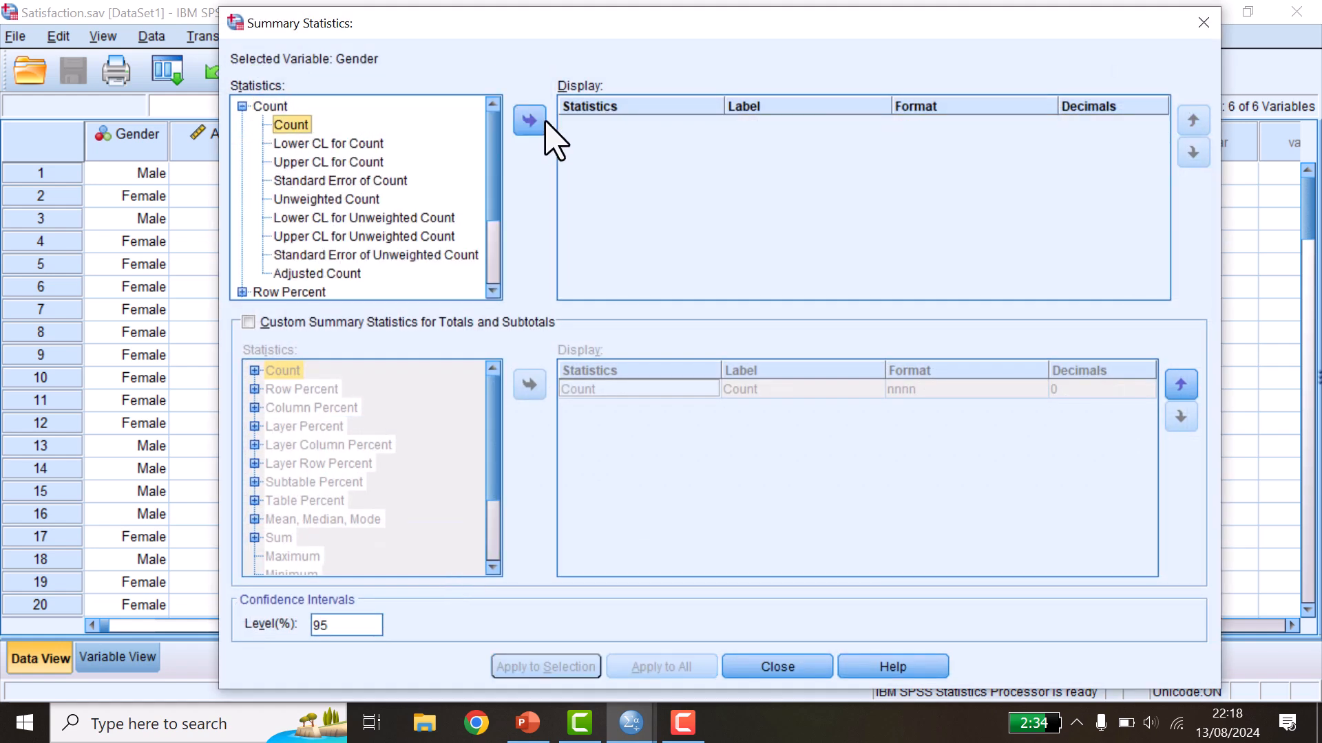
{"action": "left_click", "coordinate": [241, 106]}
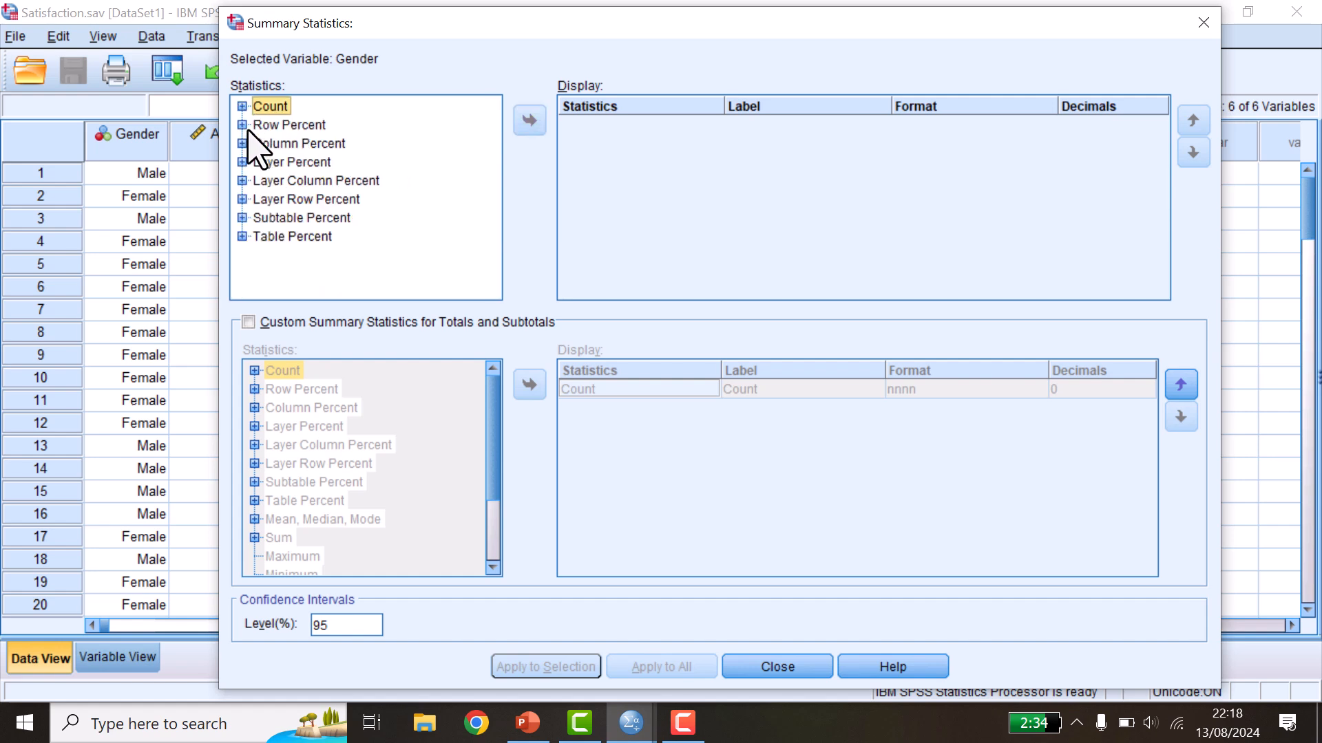
{"action": "left_click", "coordinate": [241, 124]}
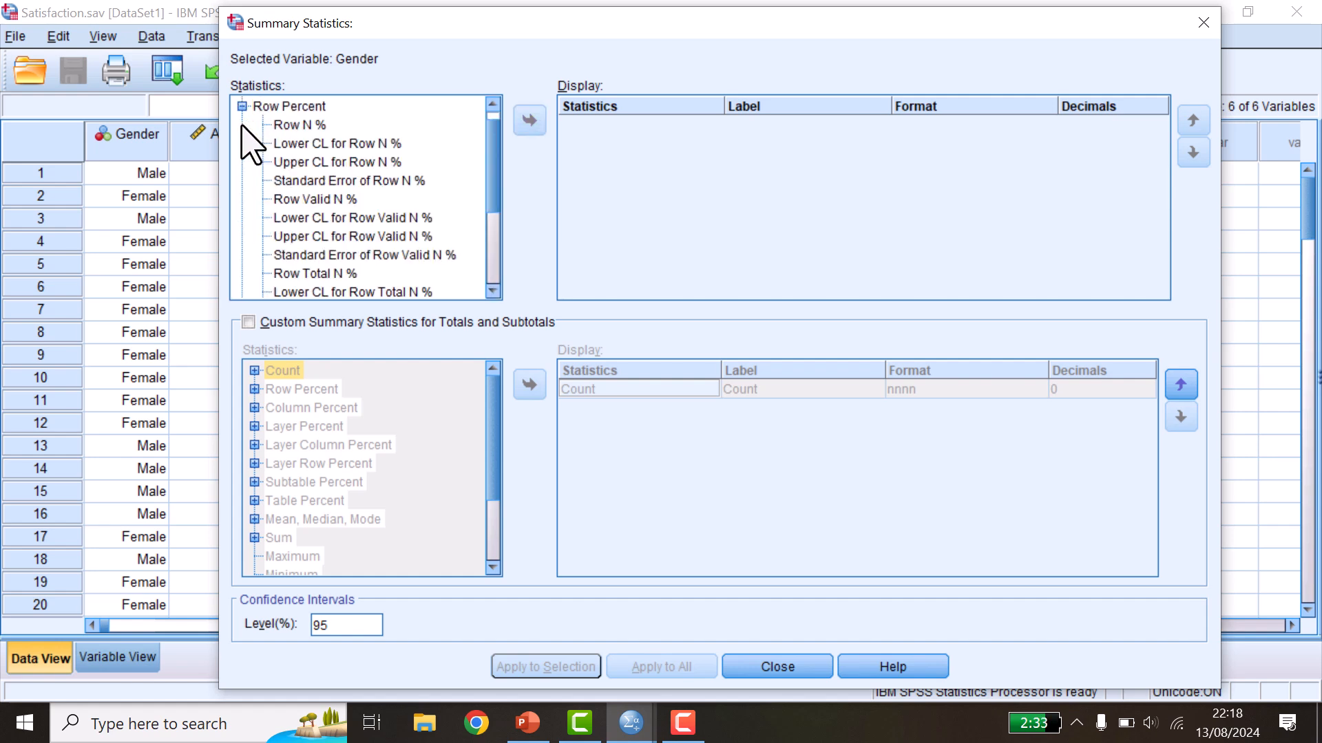
{"action": "left_click", "coordinate": [296, 125]}
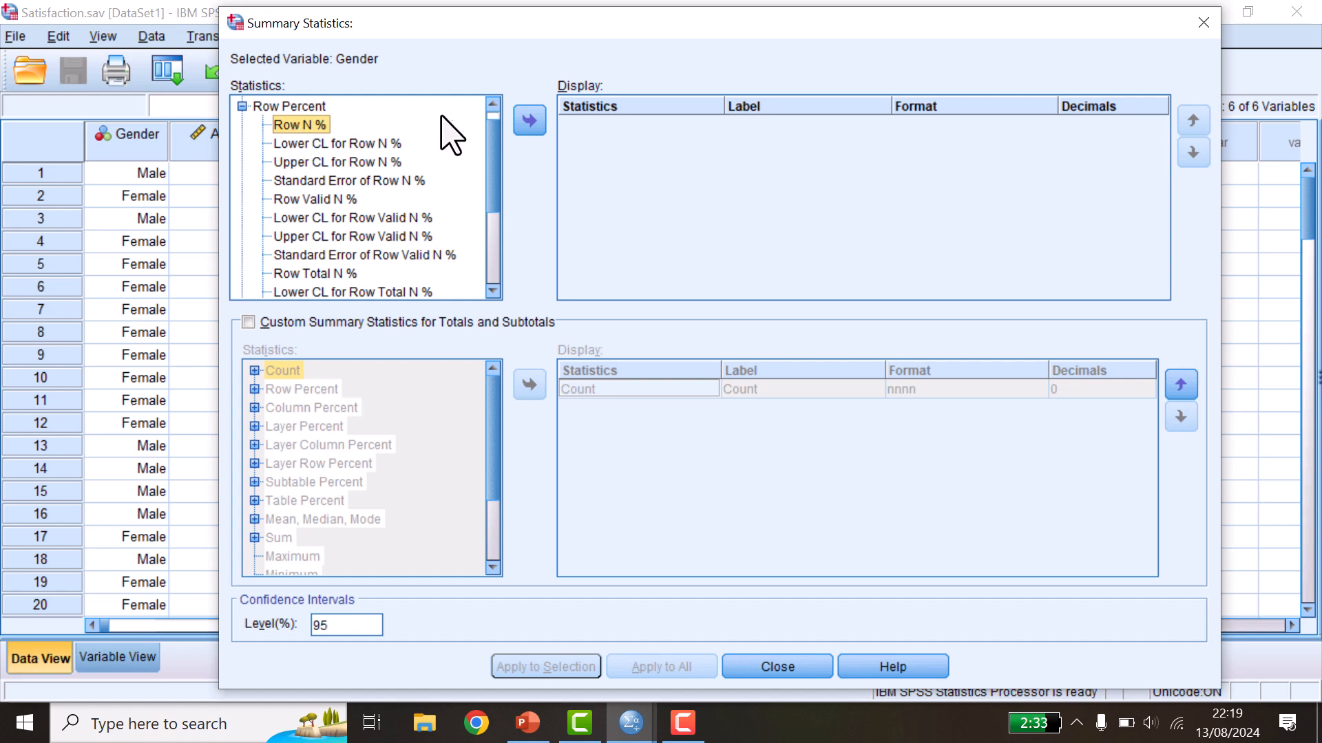
{"action": "left_click", "coordinate": [530, 122]}
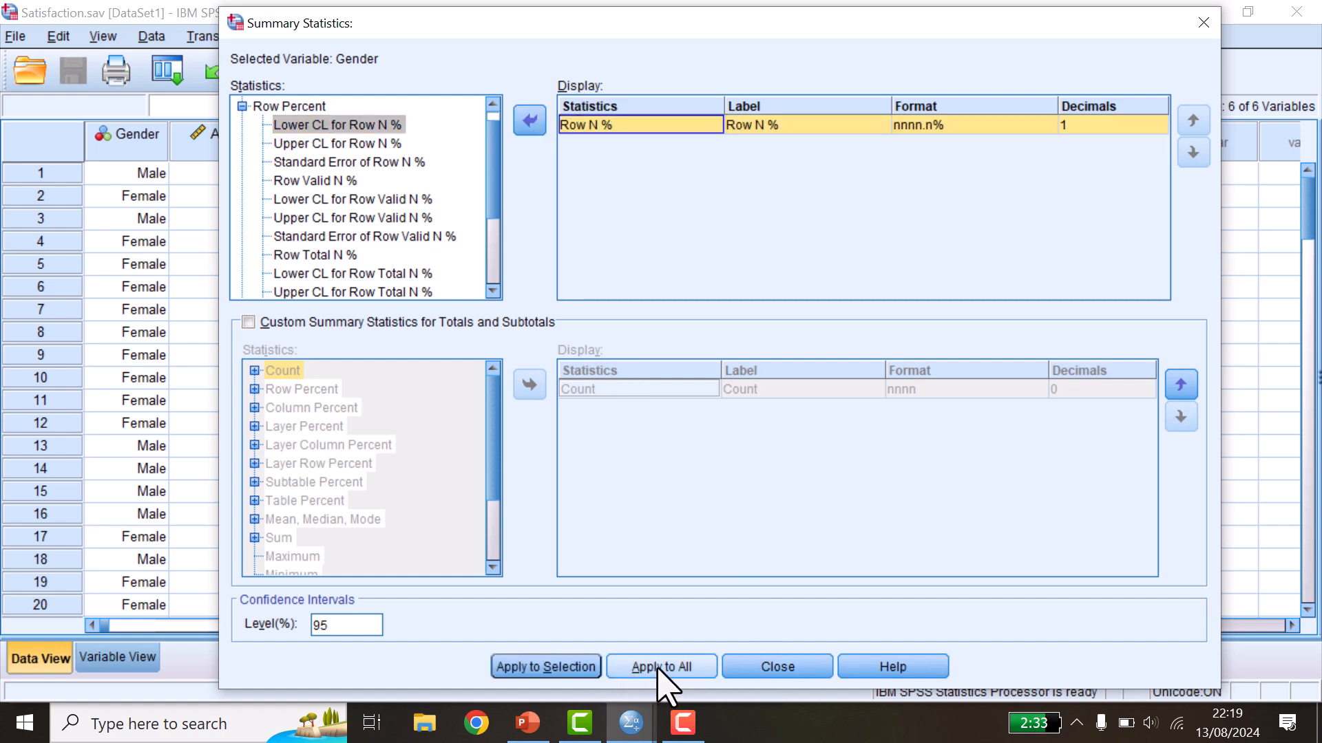
{"action": "left_click", "coordinate": [561, 666]}
{"action": "left_click", "coordinate": [781, 665]}
Generate the layered table with row percentages and select it in the output
{"action": "left_click", "coordinate": [607, 653]}
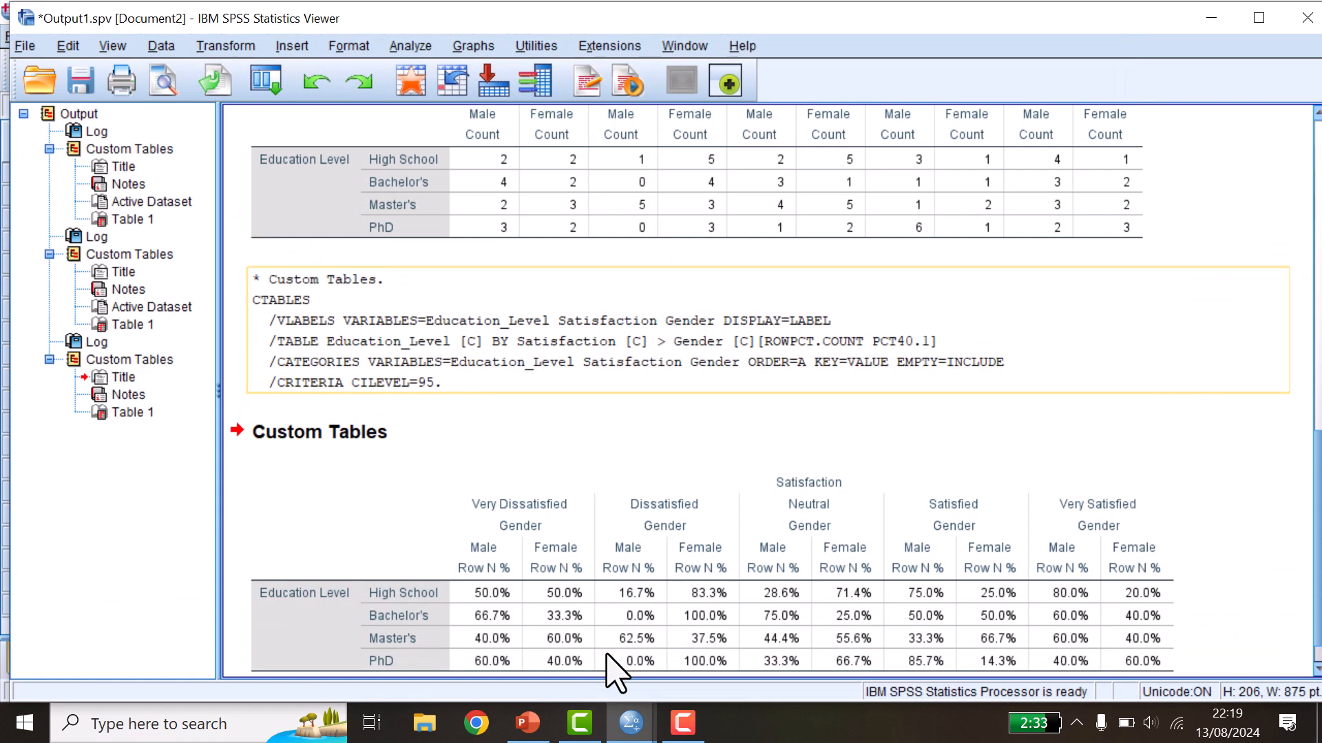
{"action": "scroll", "coordinate": [1195, 413], "scroll_direction": "up", "scroll_amount": 5}
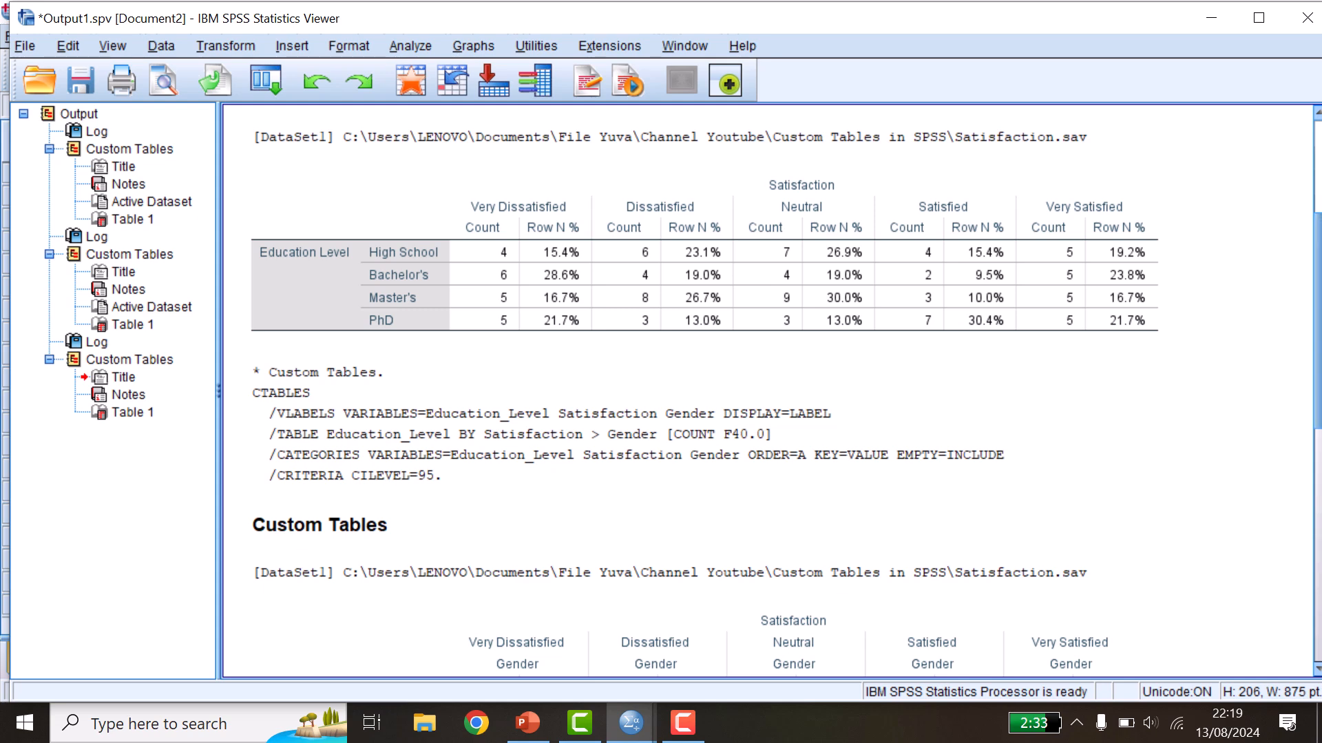
{"action": "left_click", "coordinate": [1319, 590]}
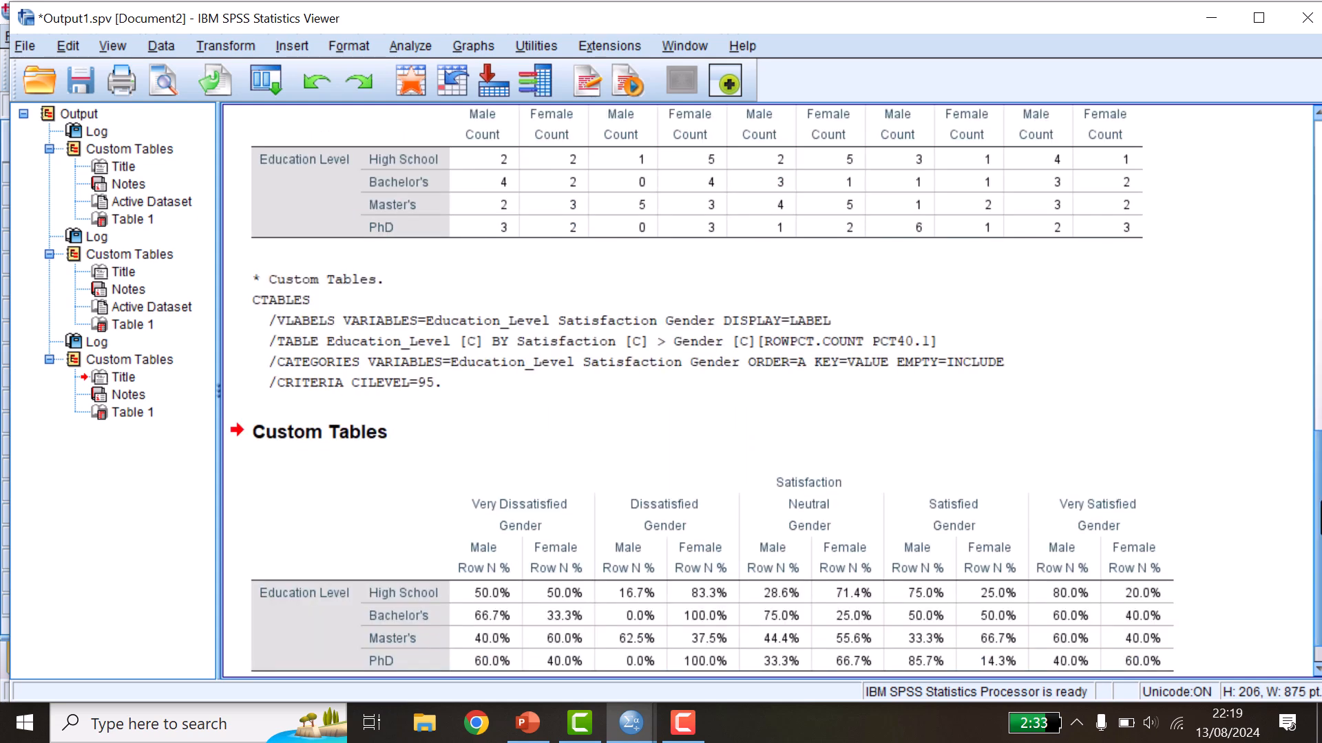
{"action": "scroll", "coordinate": [1318, 561], "scroll_direction": "down", "scroll_amount": 1}
{"action": "left_click", "coordinate": [589, 523]}
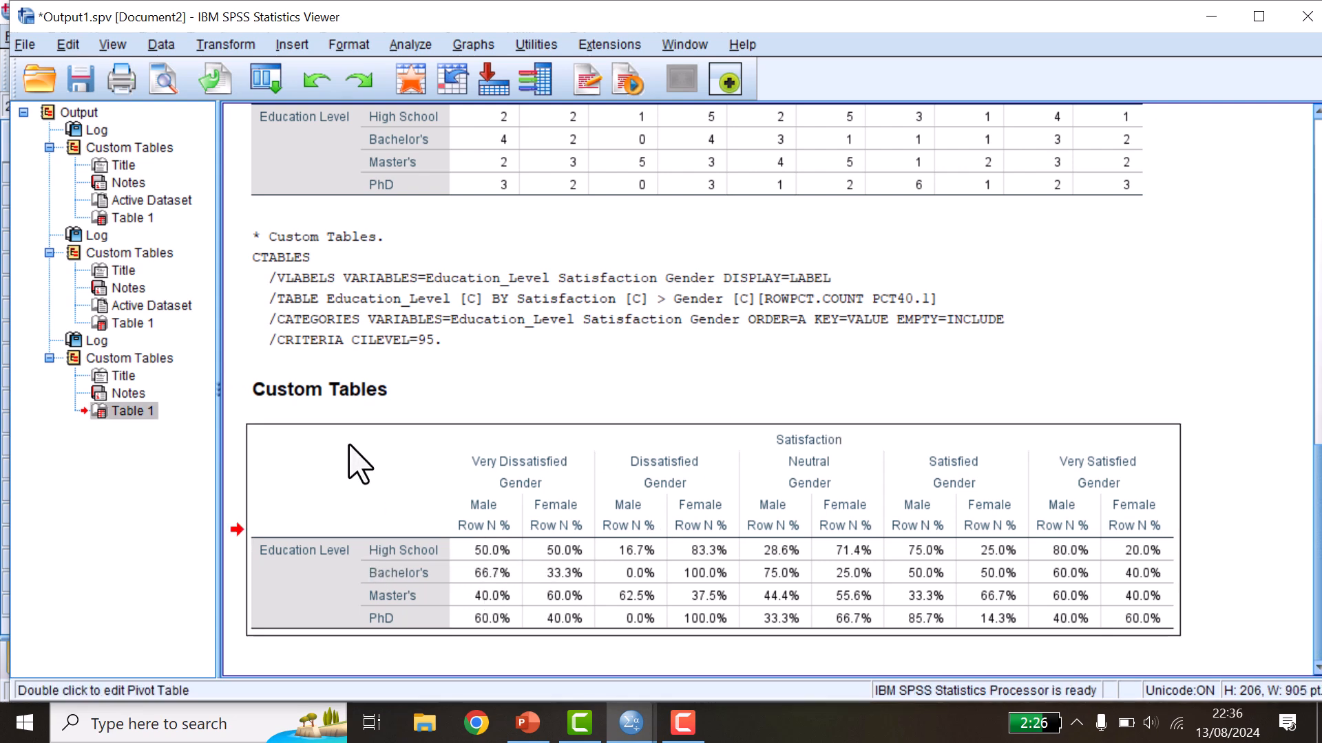
Switch to PowerPoint to read the slide item on custom subtotals and grand totals, and return to the SPSS dataset
{"action": "left_click", "coordinate": [535, 732]}
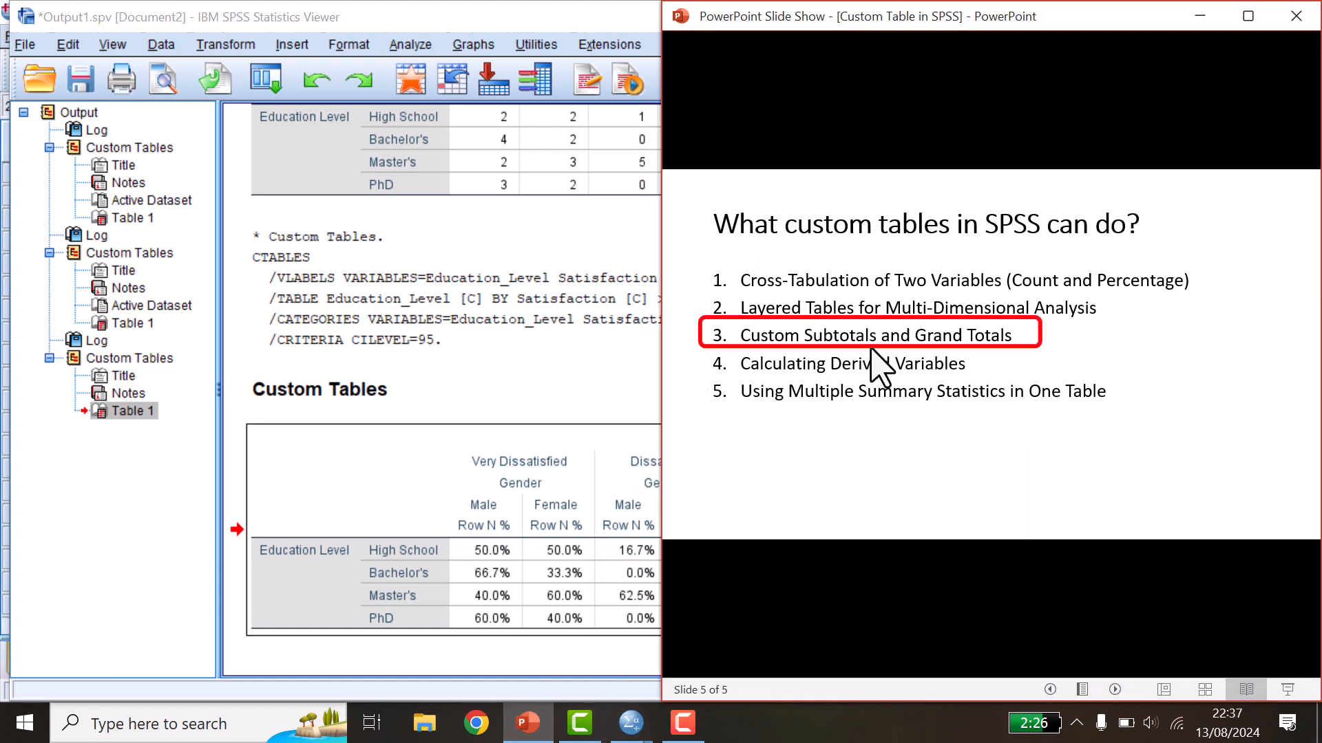
{"action": "left_click", "coordinate": [1199, 16]}
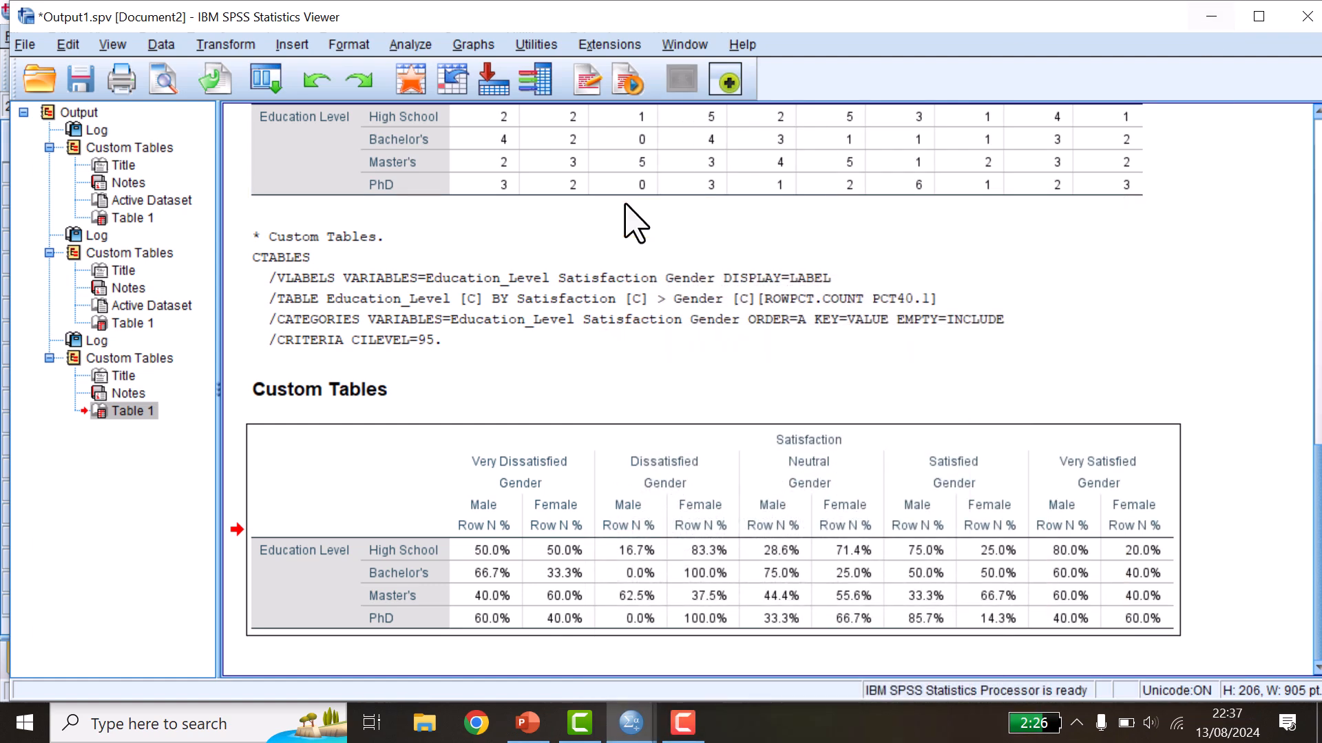
{"action": "left_click", "coordinate": [446, 88]}
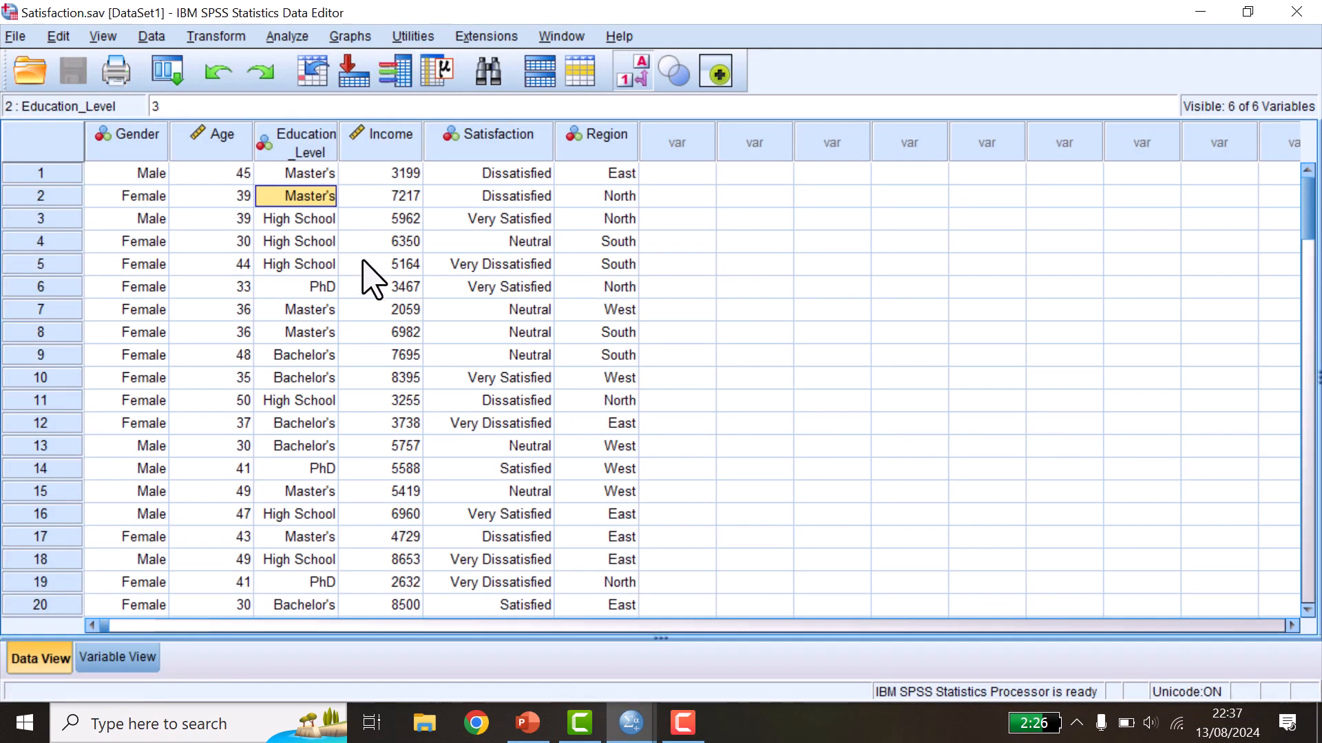
Reopen the custom table definition and reset its current table layout
{"action": "left_click", "coordinate": [289, 38]}
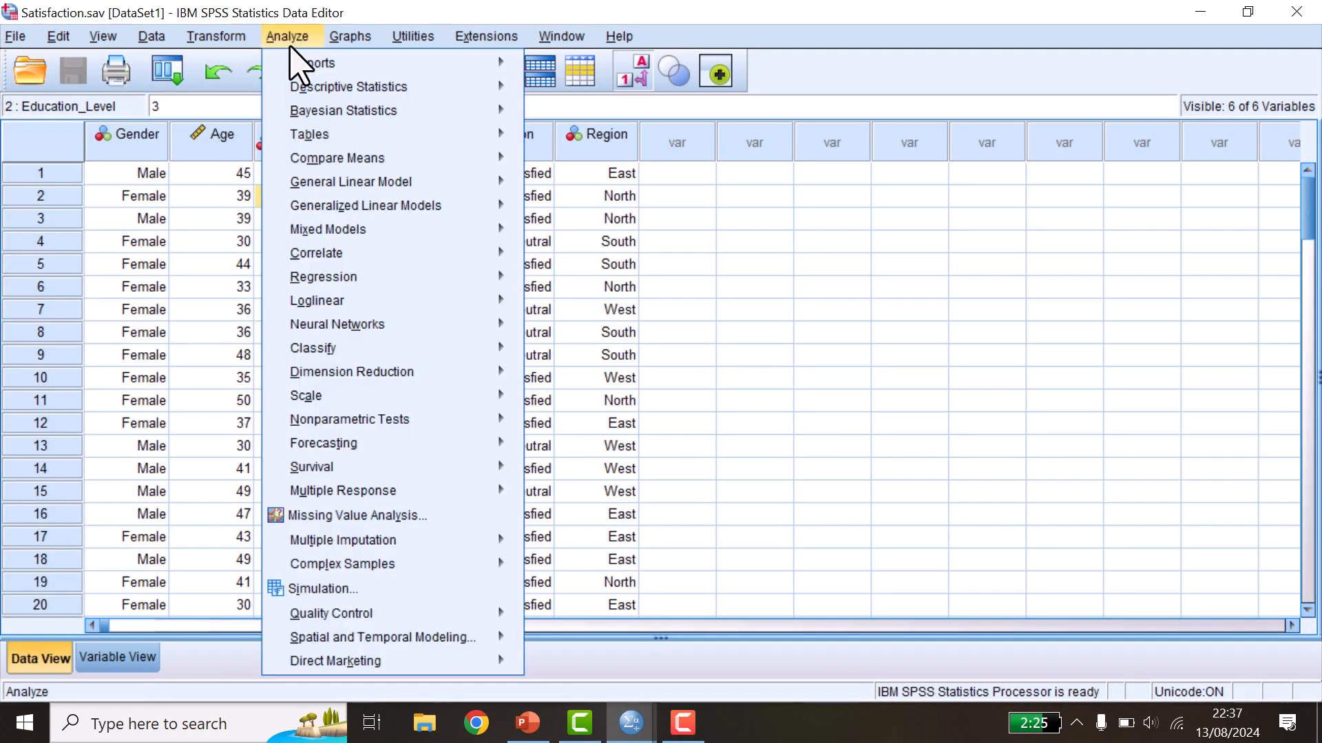
{"action": "mouse_move", "coordinate": [387, 146]}
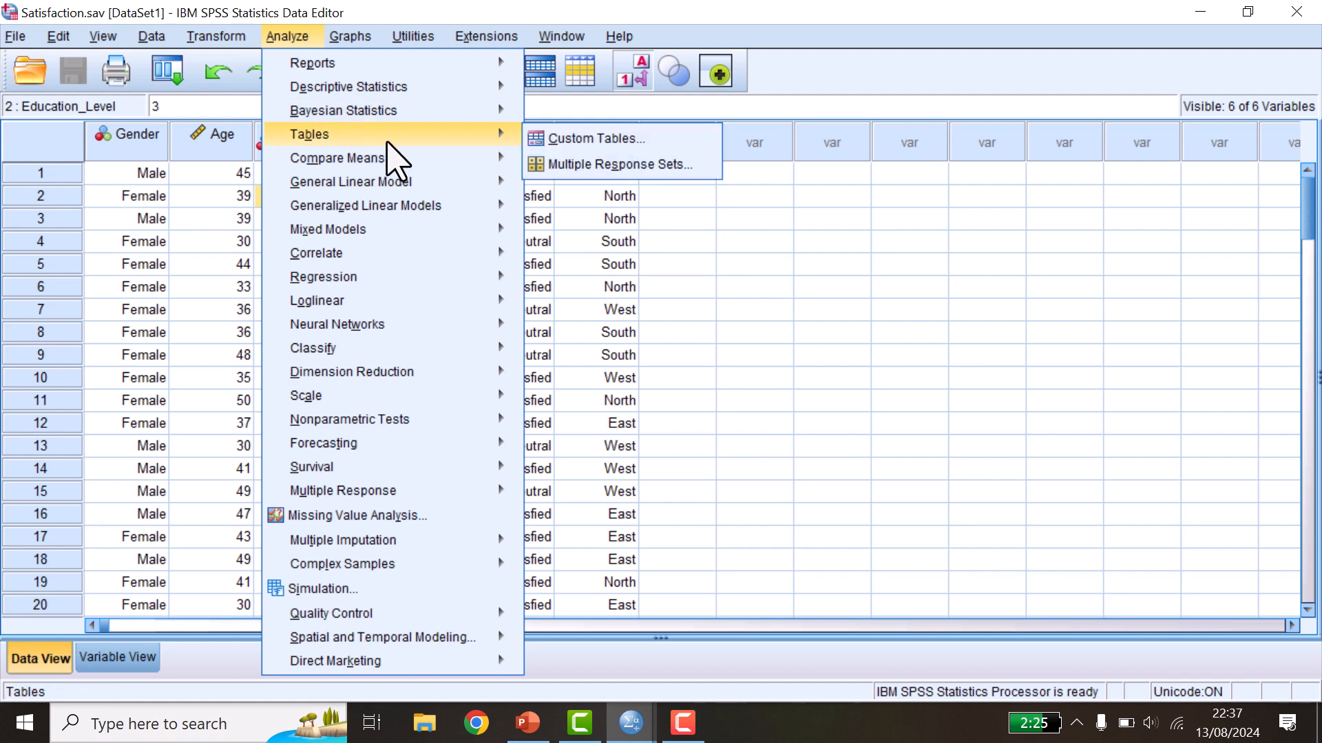
{"action": "left_click", "coordinate": [548, 146]}
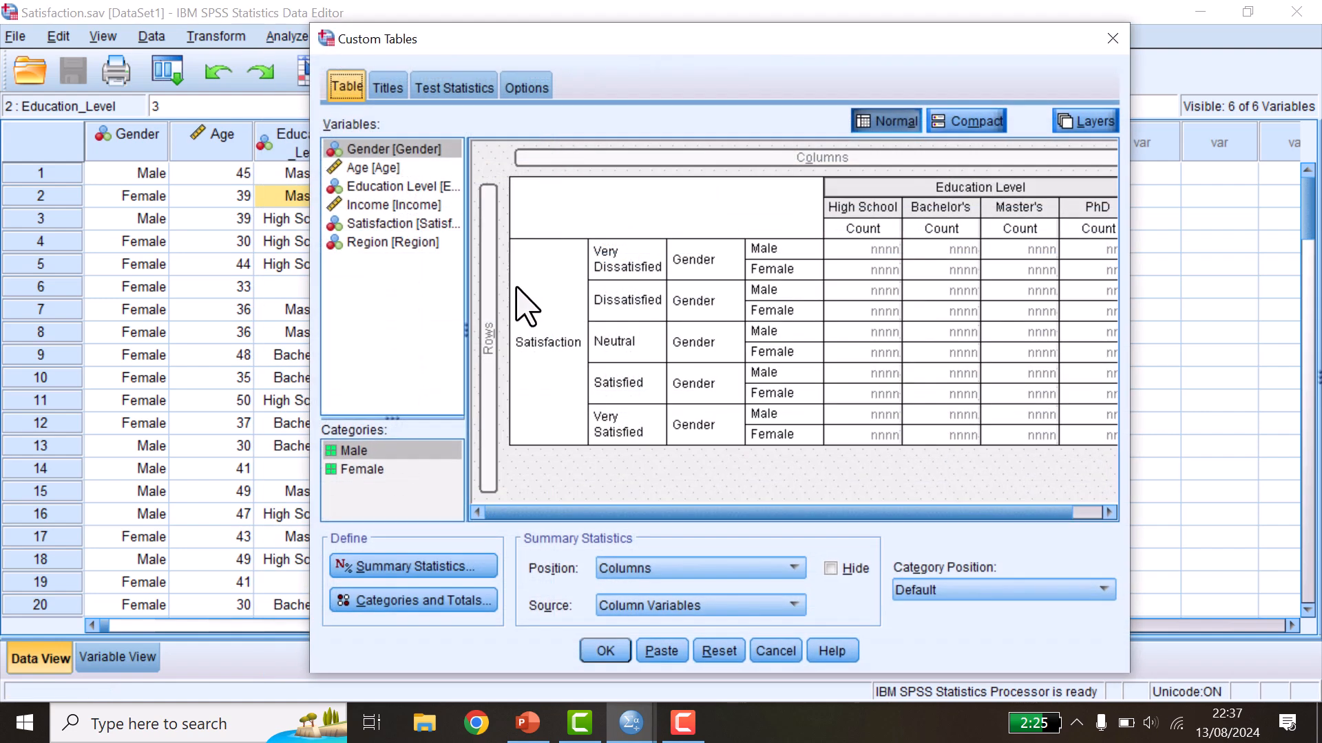
{"action": "left_click", "coordinate": [717, 648]}
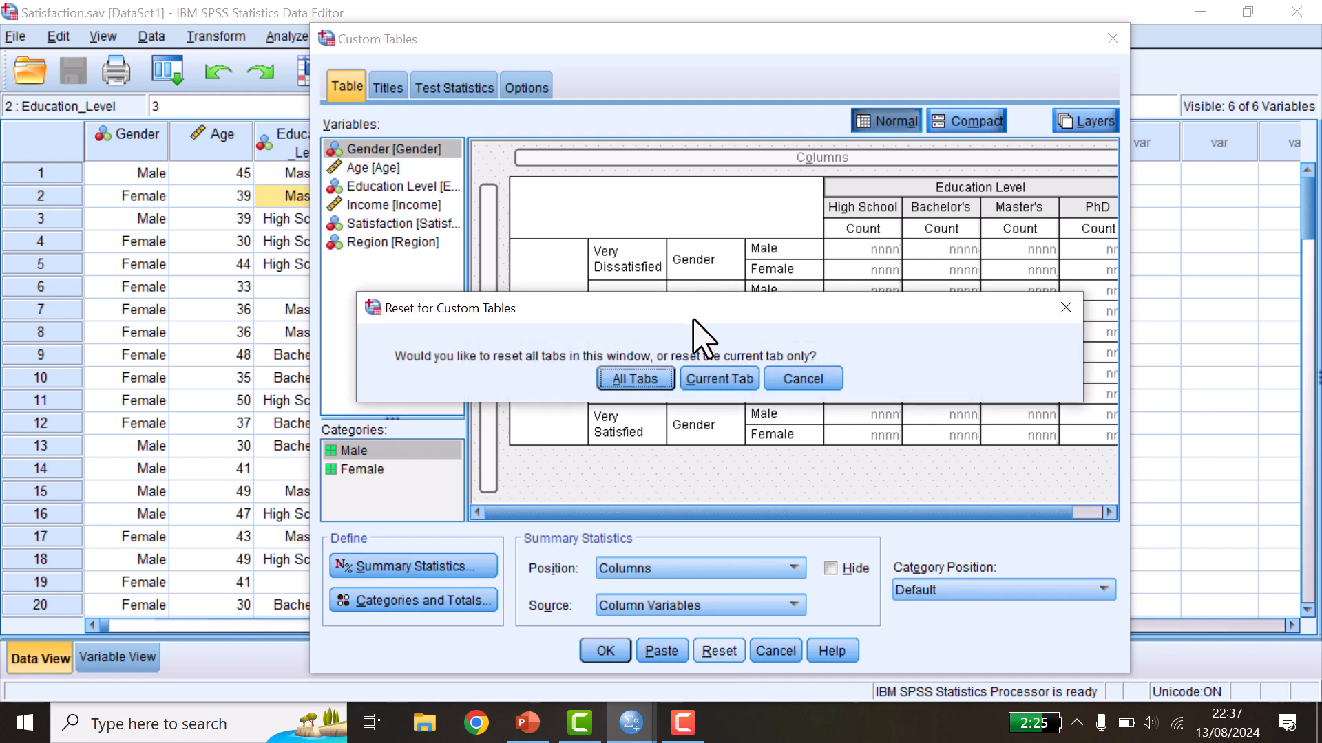
{"action": "left_click", "coordinate": [693, 378]}
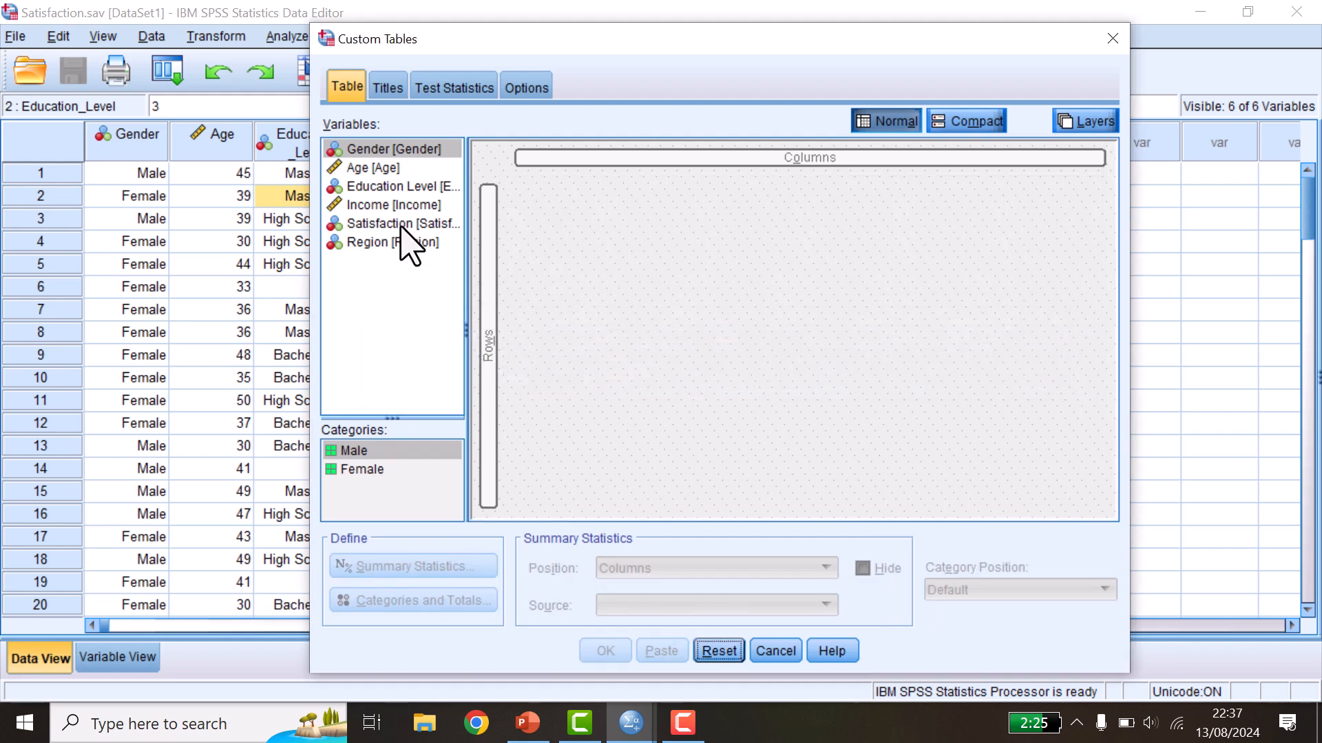
Lay out the custom table with Gender nested beneath Satisfaction as columns and Education Level as rows
{"action": "left_click", "coordinate": [375, 226]}
{"action": "left_click_drag", "start_coordinate": [375, 227], "coordinate": [702, 172]}
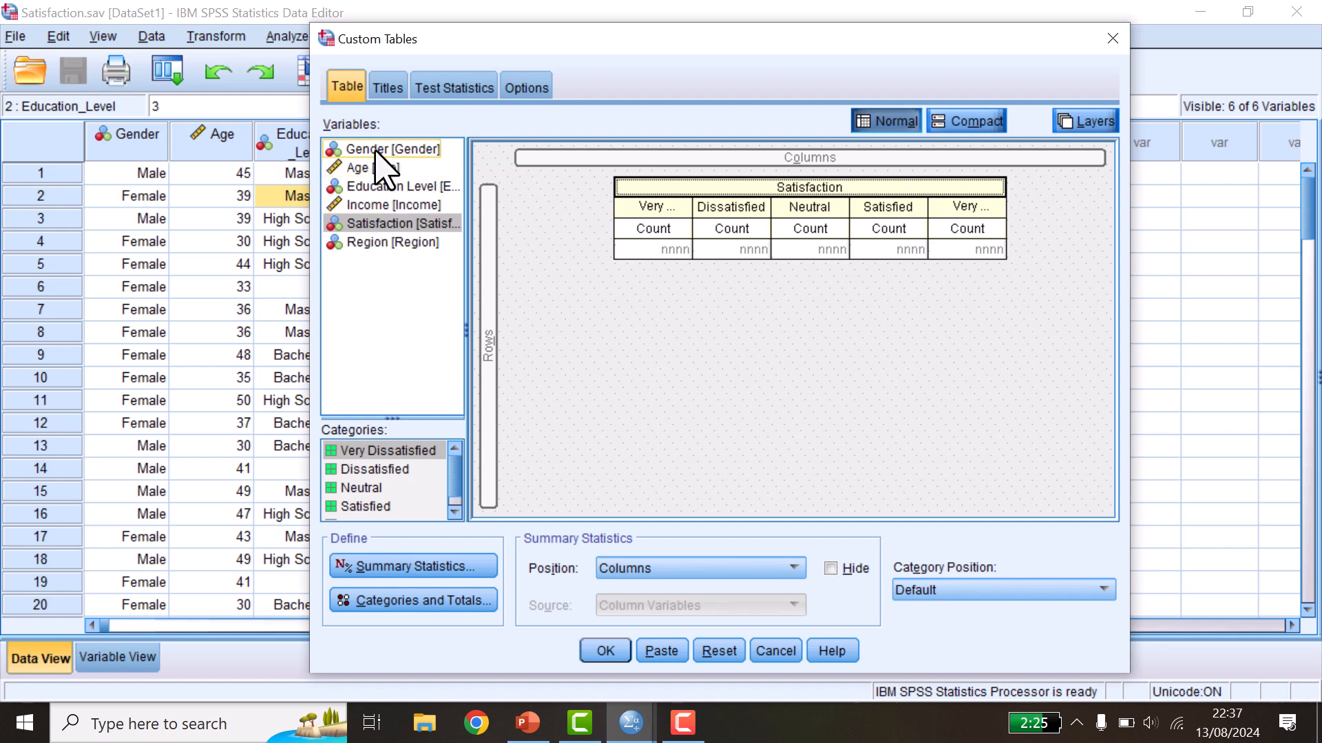
{"action": "left_click_drag", "start_coordinate": [377, 150], "coordinate": [745, 237]}
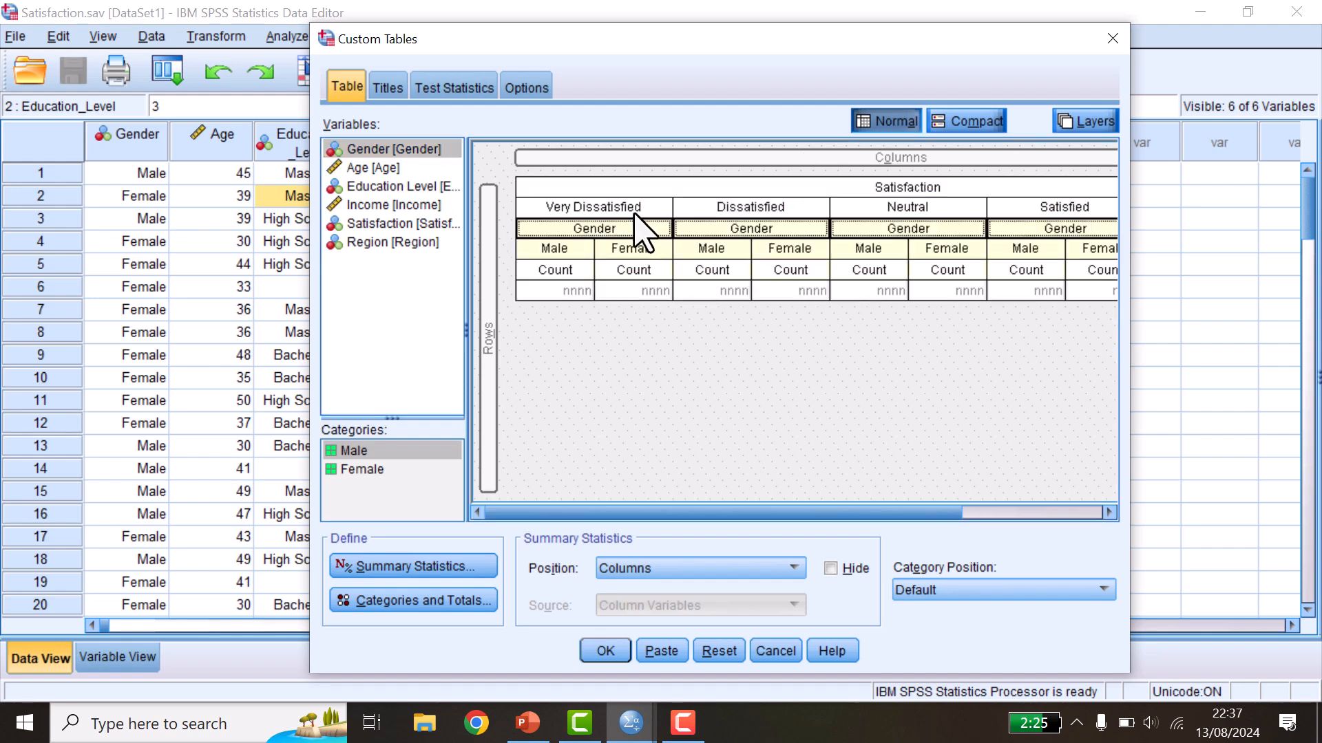
{"action": "left_click", "coordinate": [385, 187]}
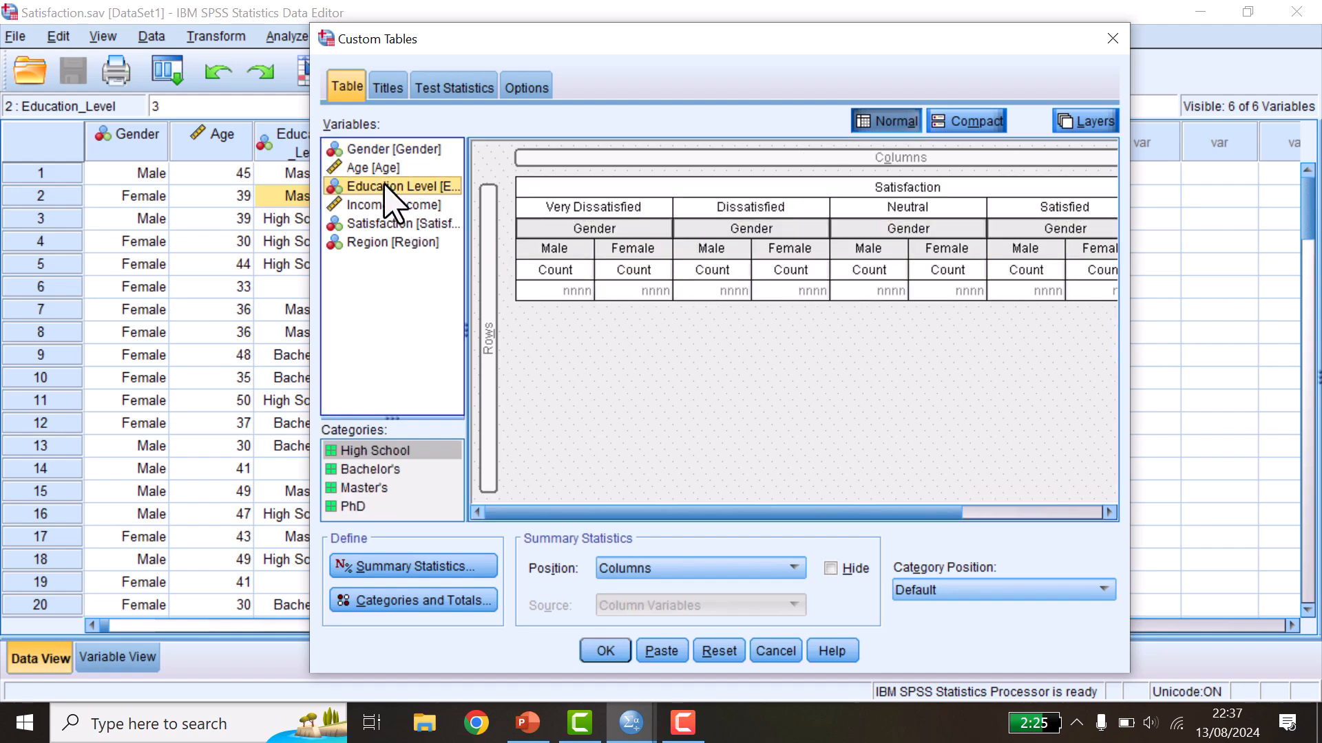
{"action": "left_click_drag", "start_coordinate": [385, 189], "coordinate": [485, 353]}
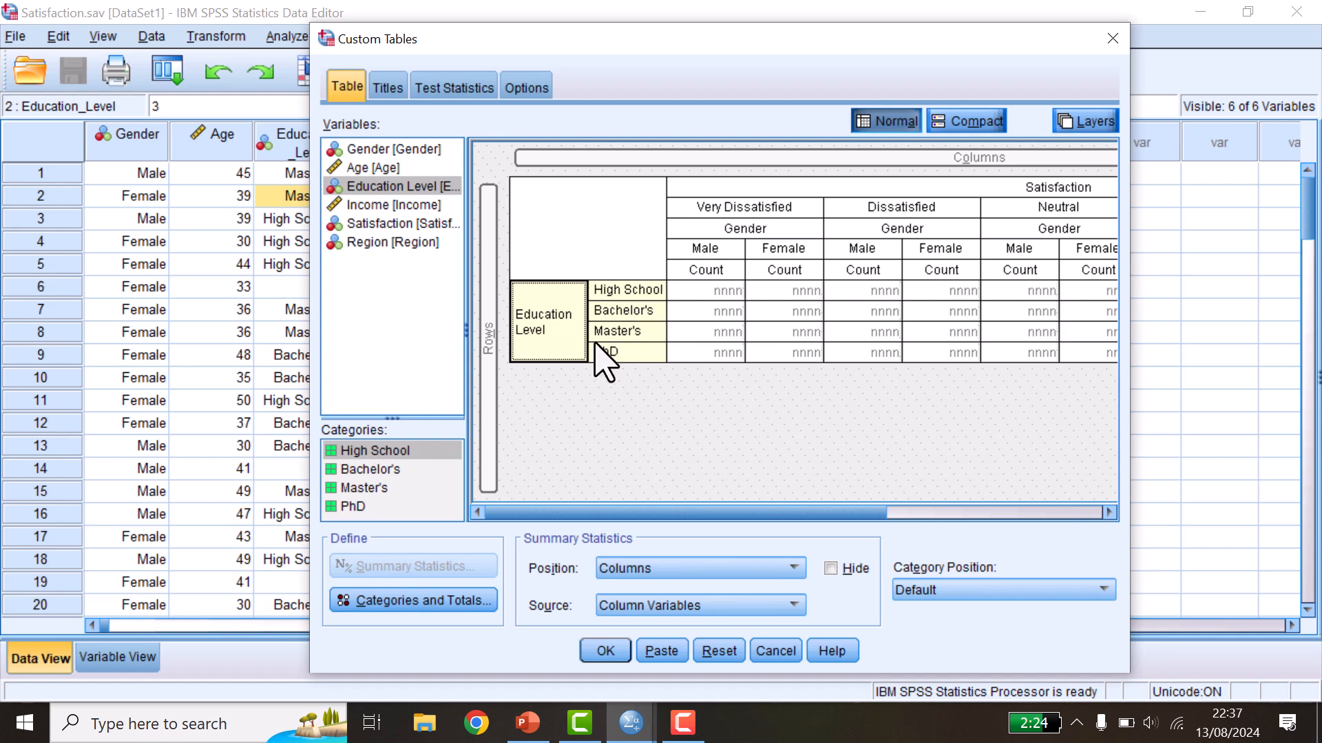
Add a subtotal labelled Subtotal to the Education Level categories and place it directly below Bachelor's
{"action": "left_click", "coordinate": [436, 603]}
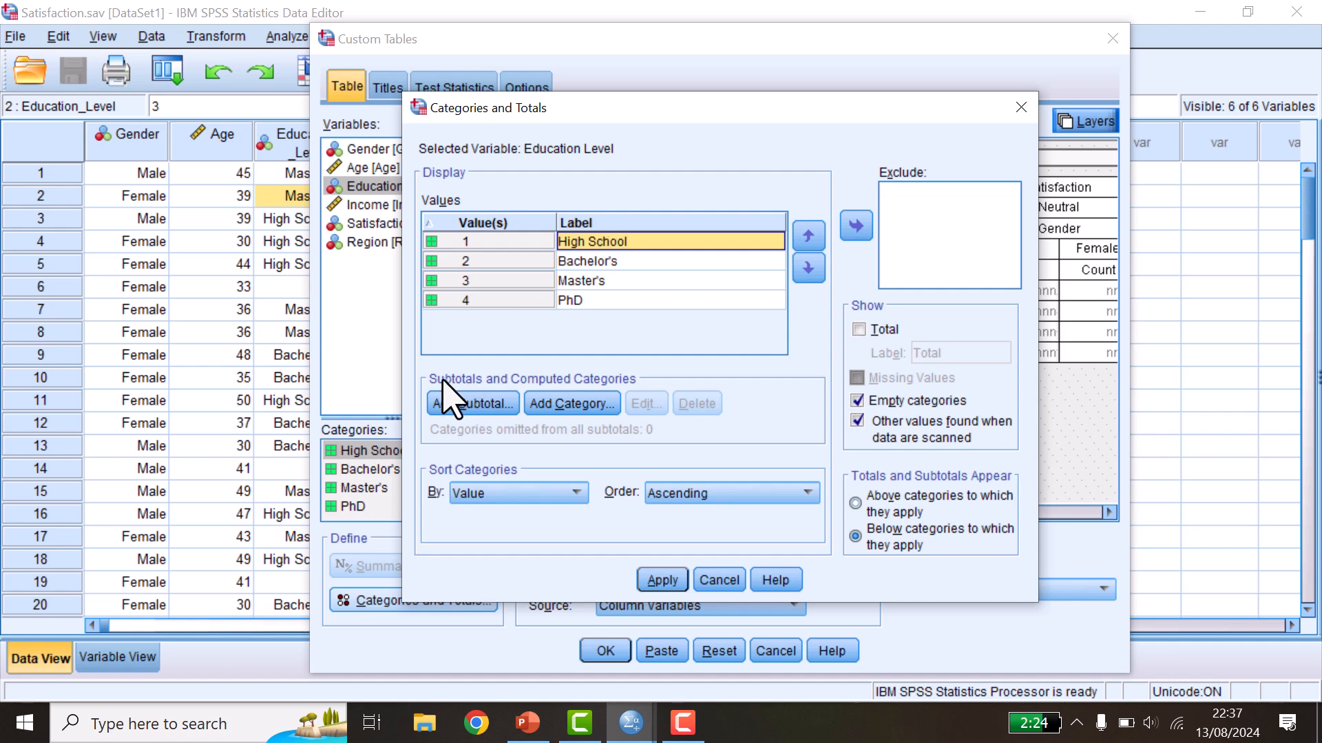
{"action": "left_click", "coordinate": [453, 406]}
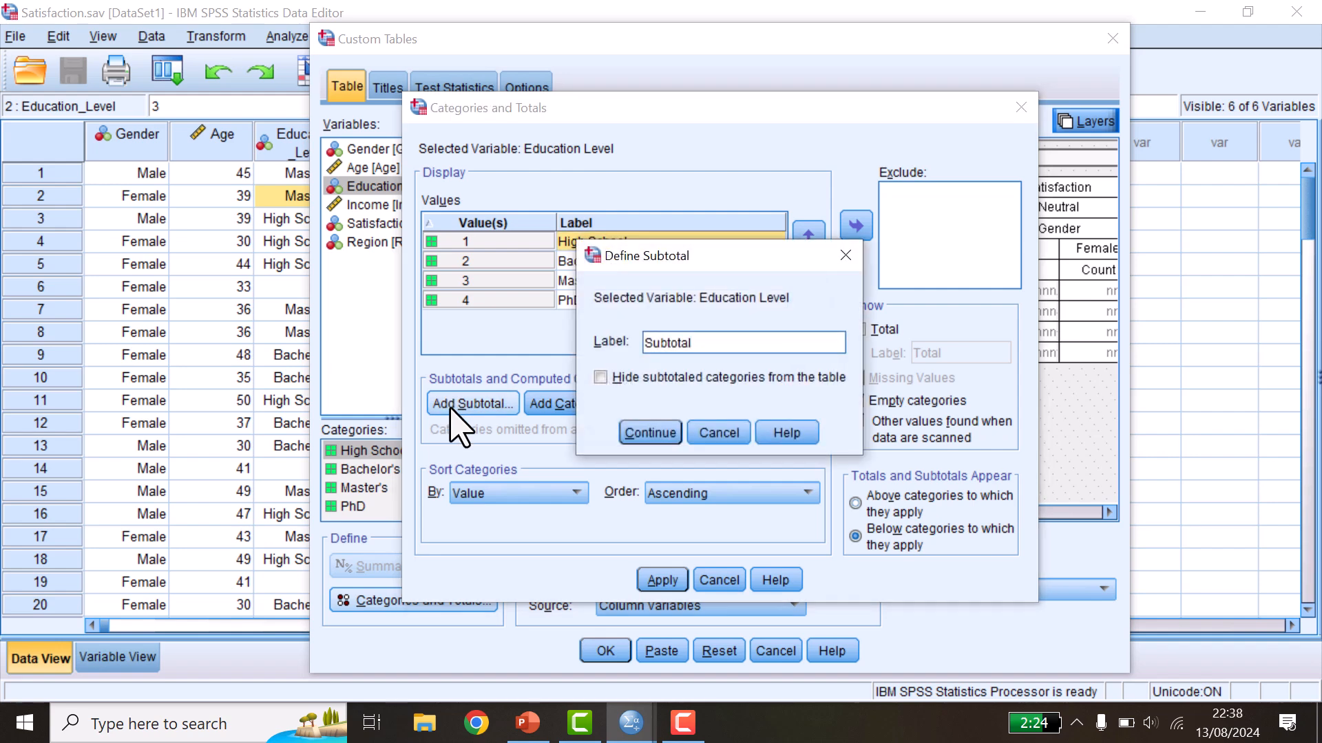
{"action": "left_click", "coordinate": [647, 432]}
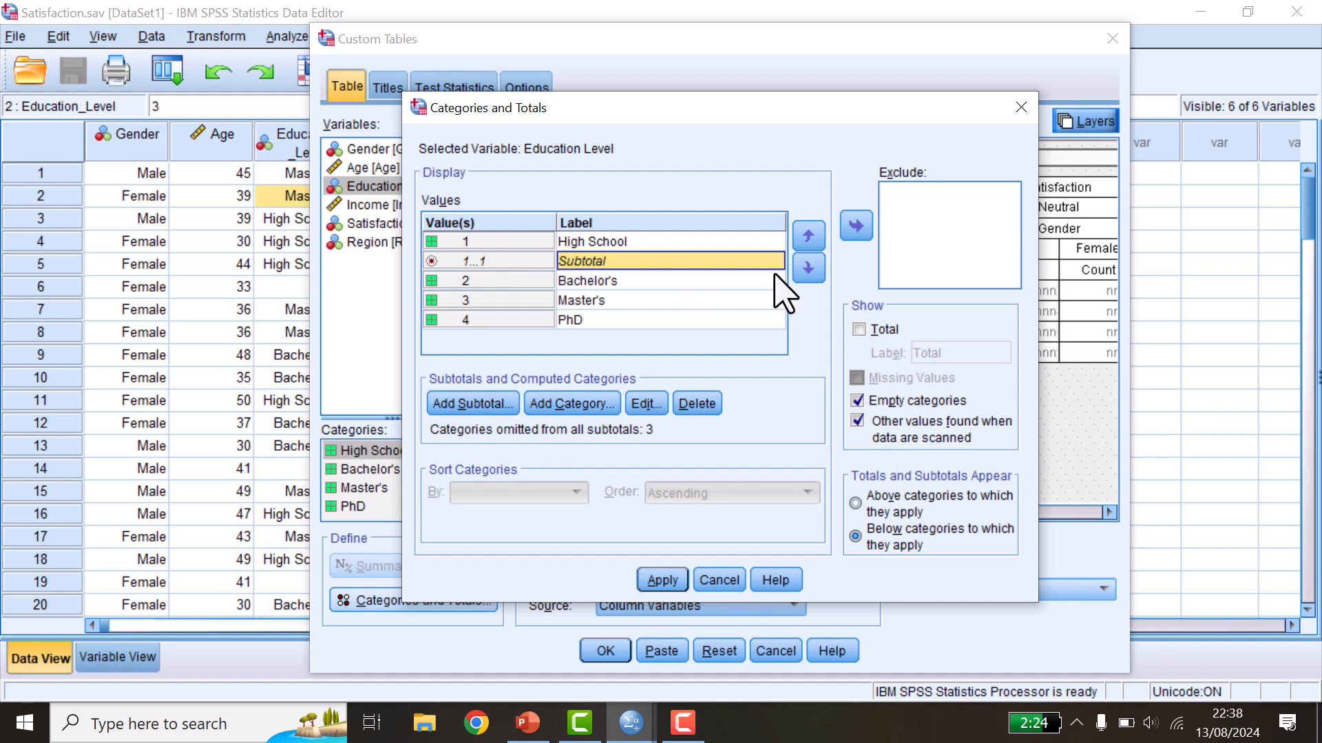
{"action": "left_click", "coordinate": [808, 269]}
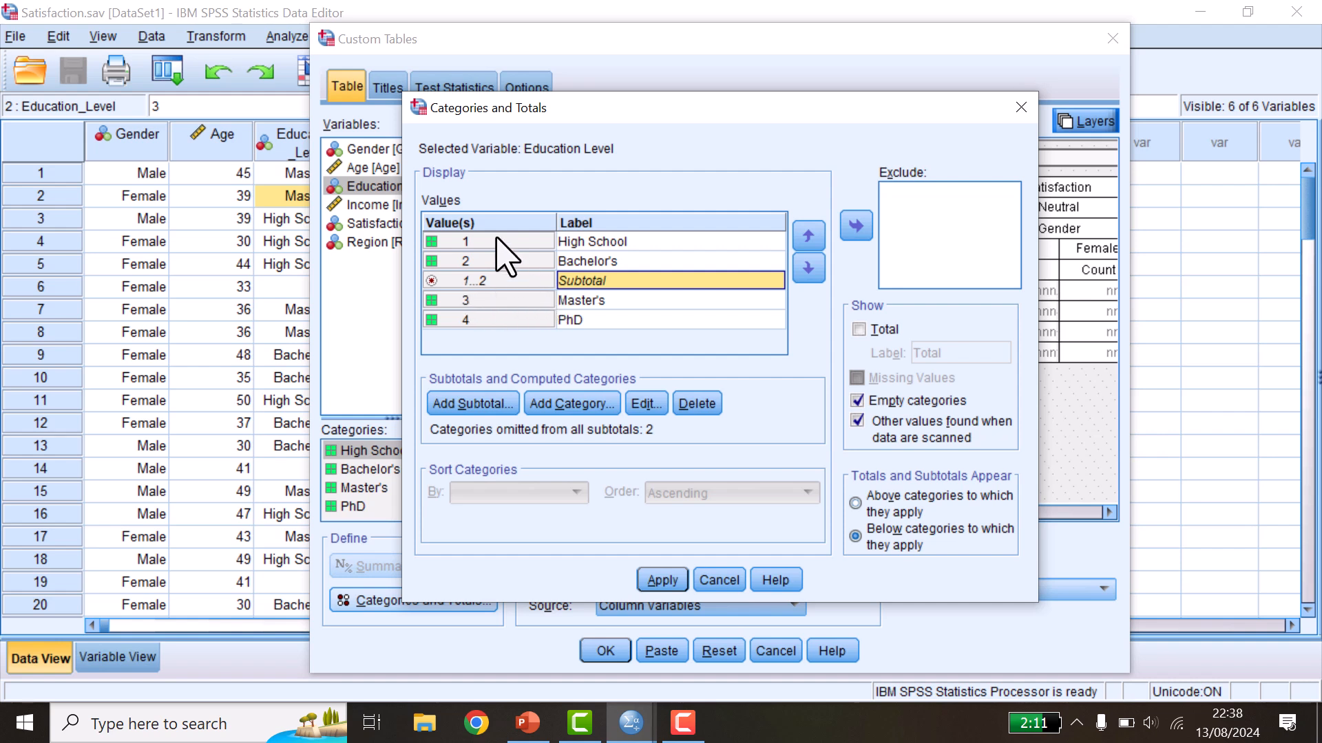
Try the Education Level subtotal below PhD, and return it to its place beneath Bachelor's
{"action": "left_click", "coordinate": [808, 269]}
{"action": "left_click", "coordinate": [807, 270]}
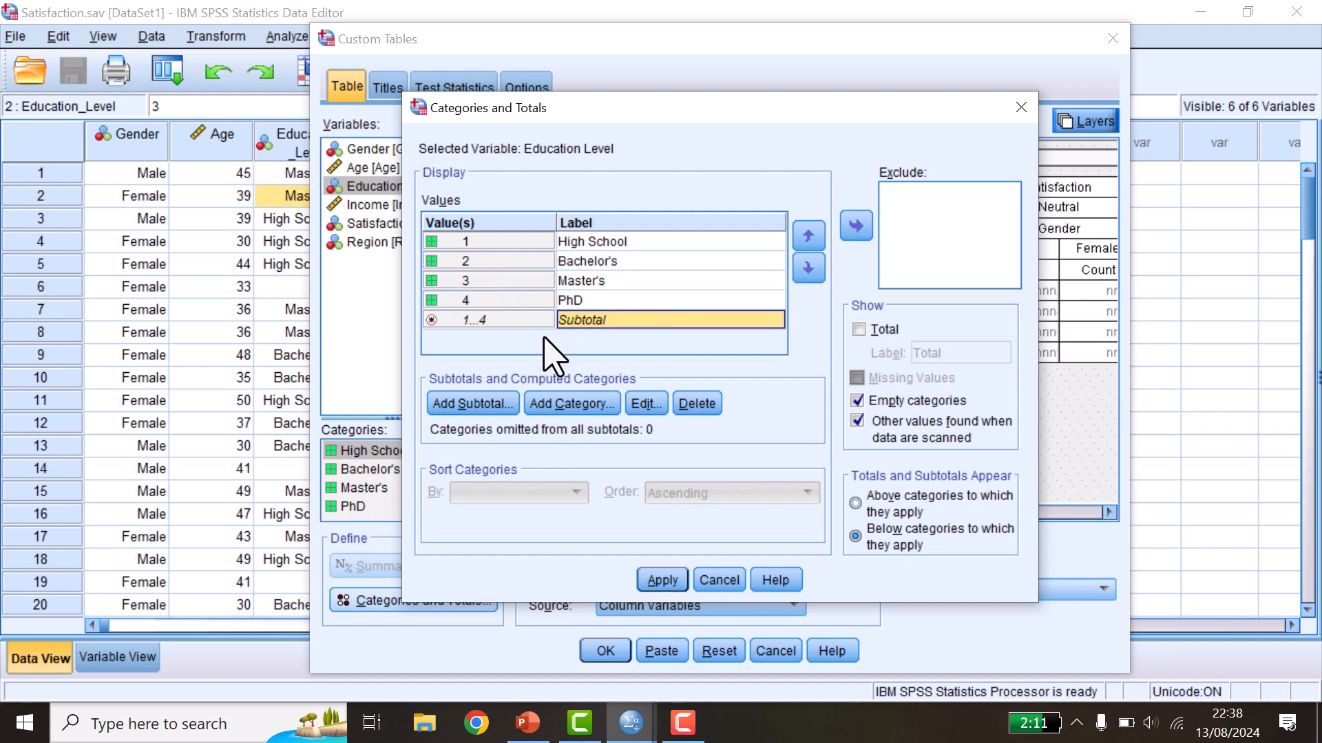
{"action": "left_click", "coordinate": [810, 236]}
{"action": "left_click", "coordinate": [810, 236]}
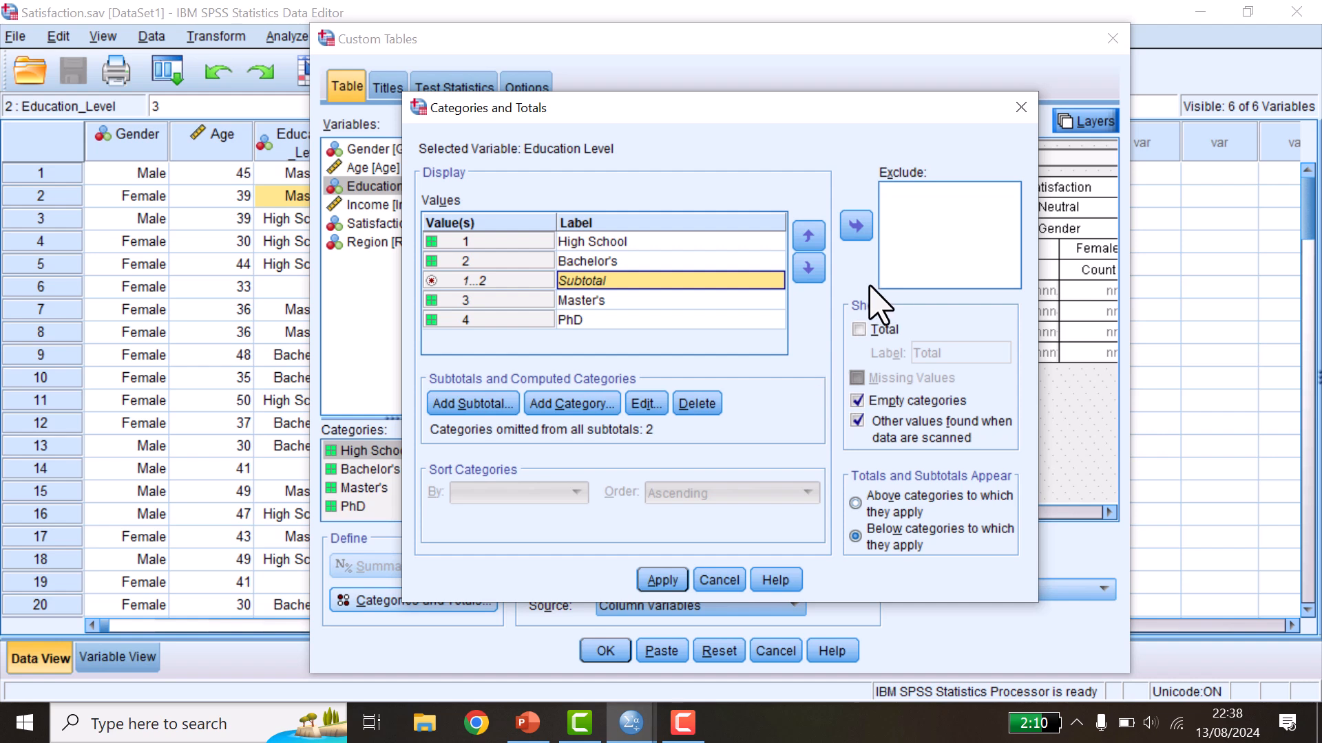
Show a grand total labelled Total for Education Level, apply the category settings, and generate the custom table
{"action": "left_click", "coordinate": [858, 330]}
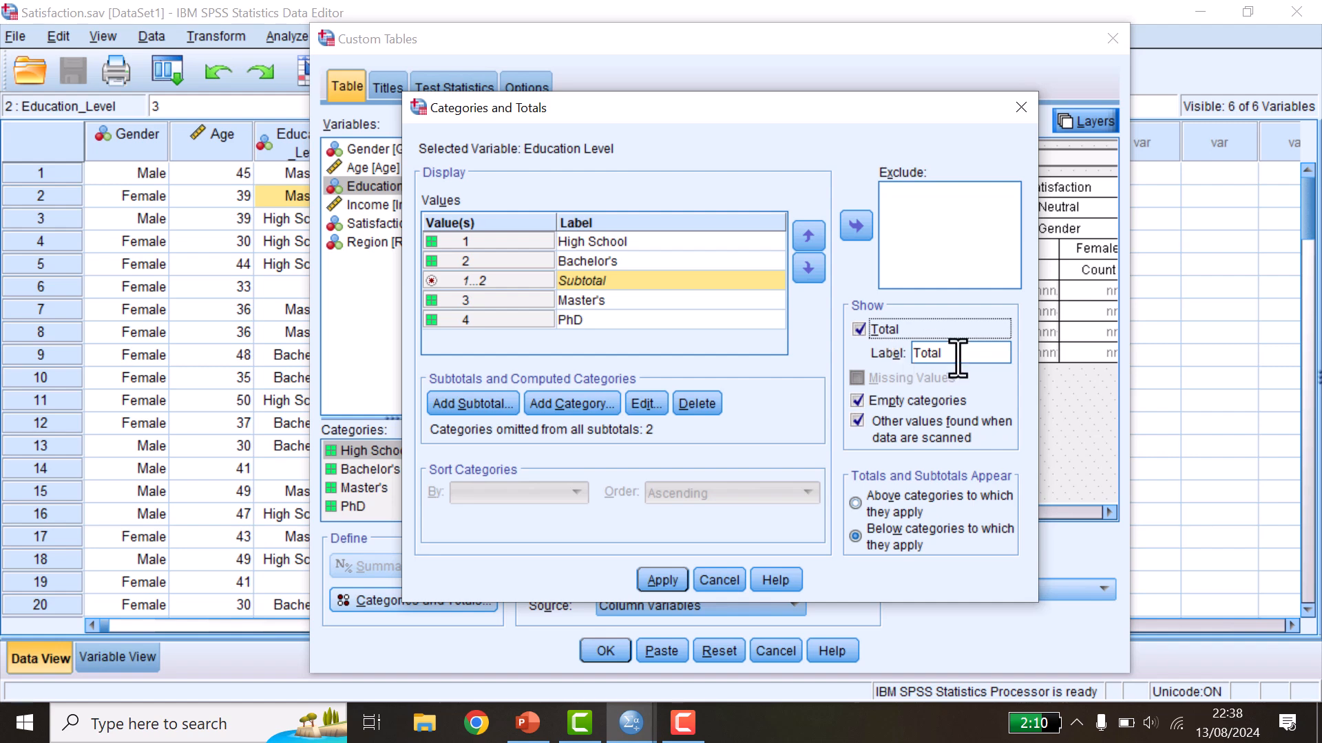
{"action": "left_click", "coordinate": [659, 580]}
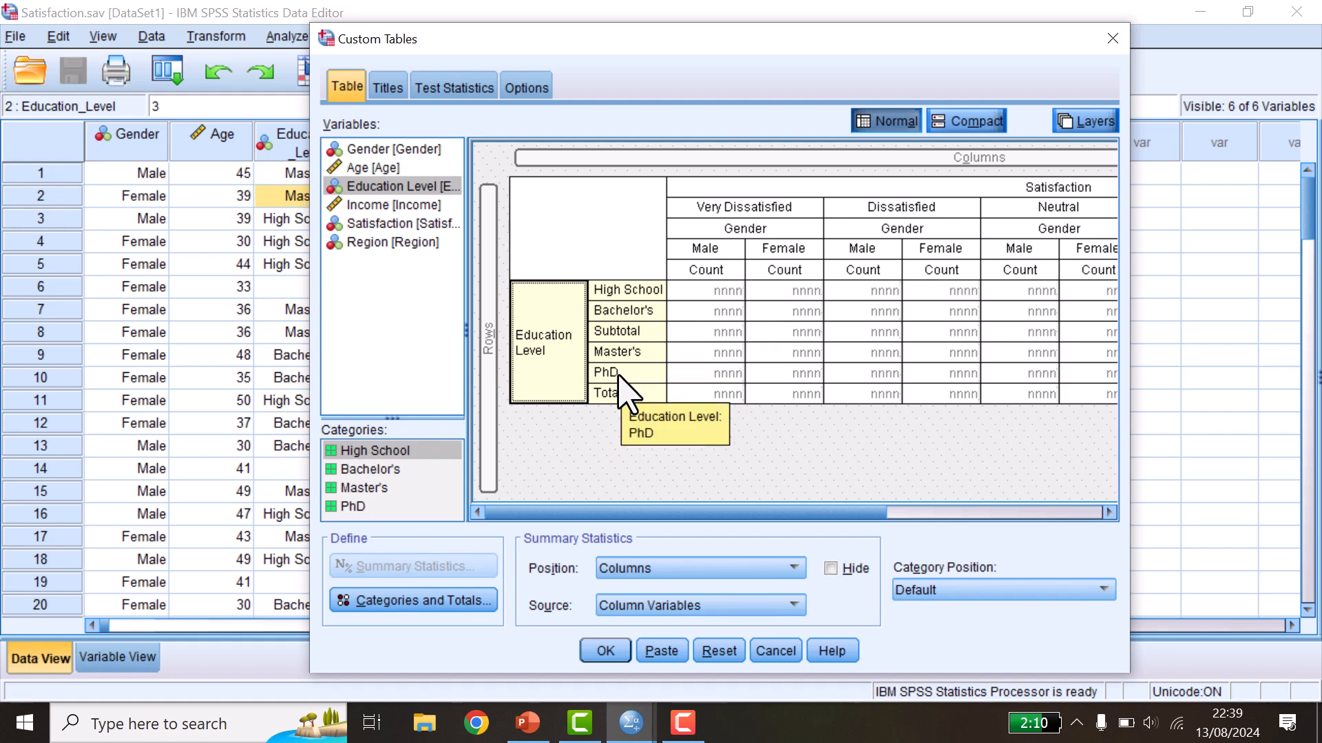
{"action": "left_click", "coordinate": [603, 652]}
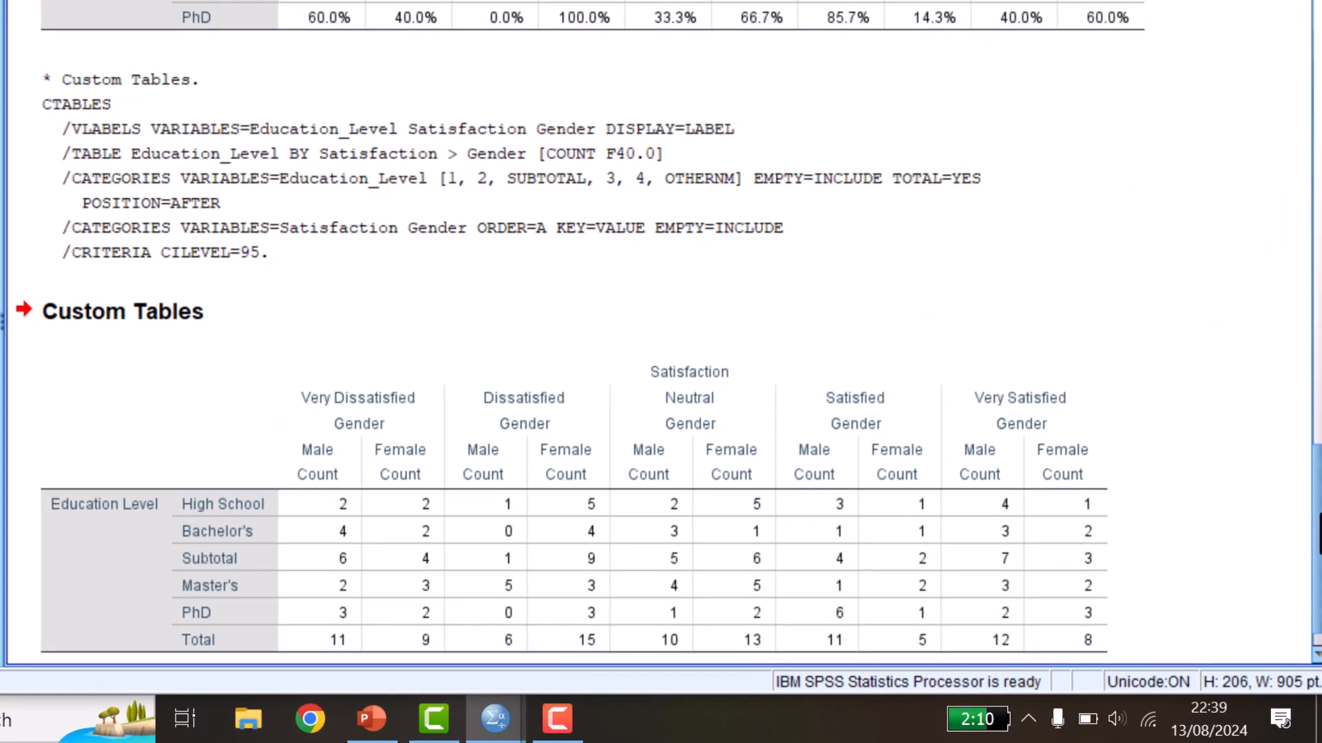
{"action": "scroll", "coordinate": [1314, 582], "scroll_direction": "down", "scroll_amount": 1}
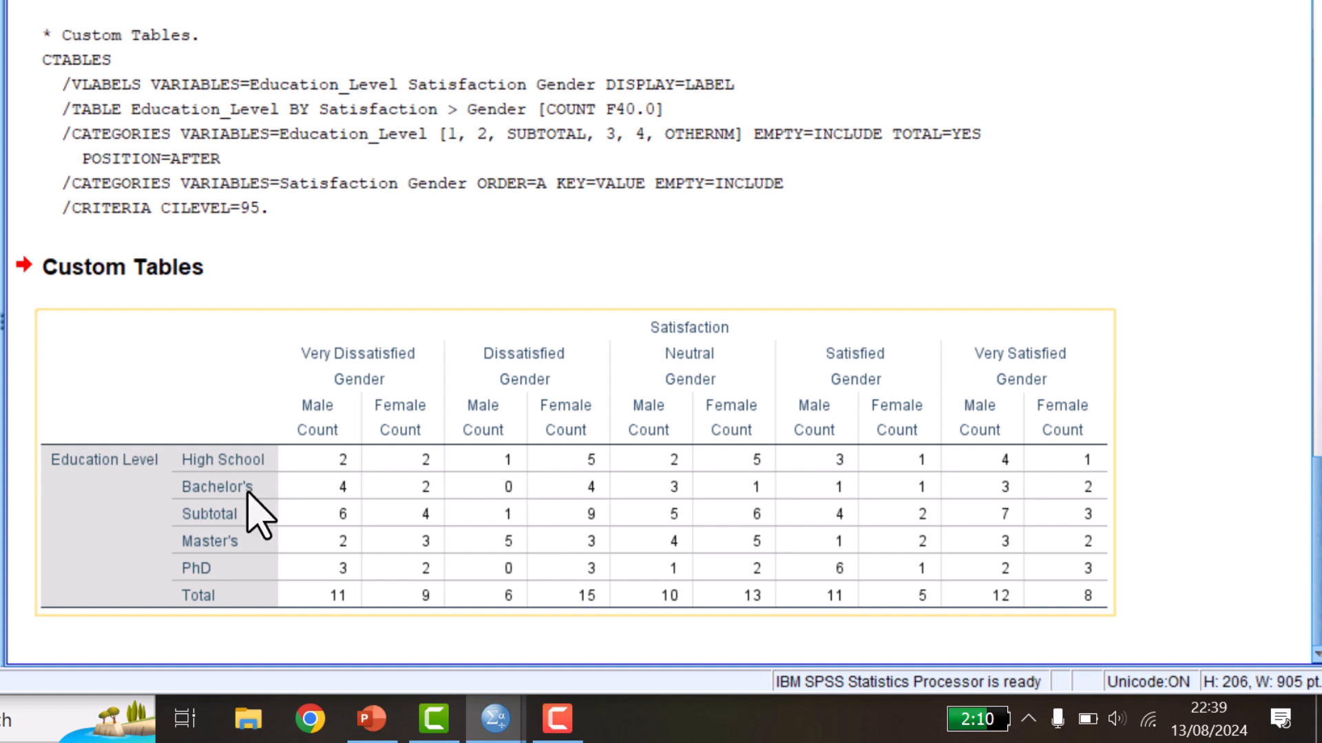
{"action": "left_click", "coordinate": [231, 530]}
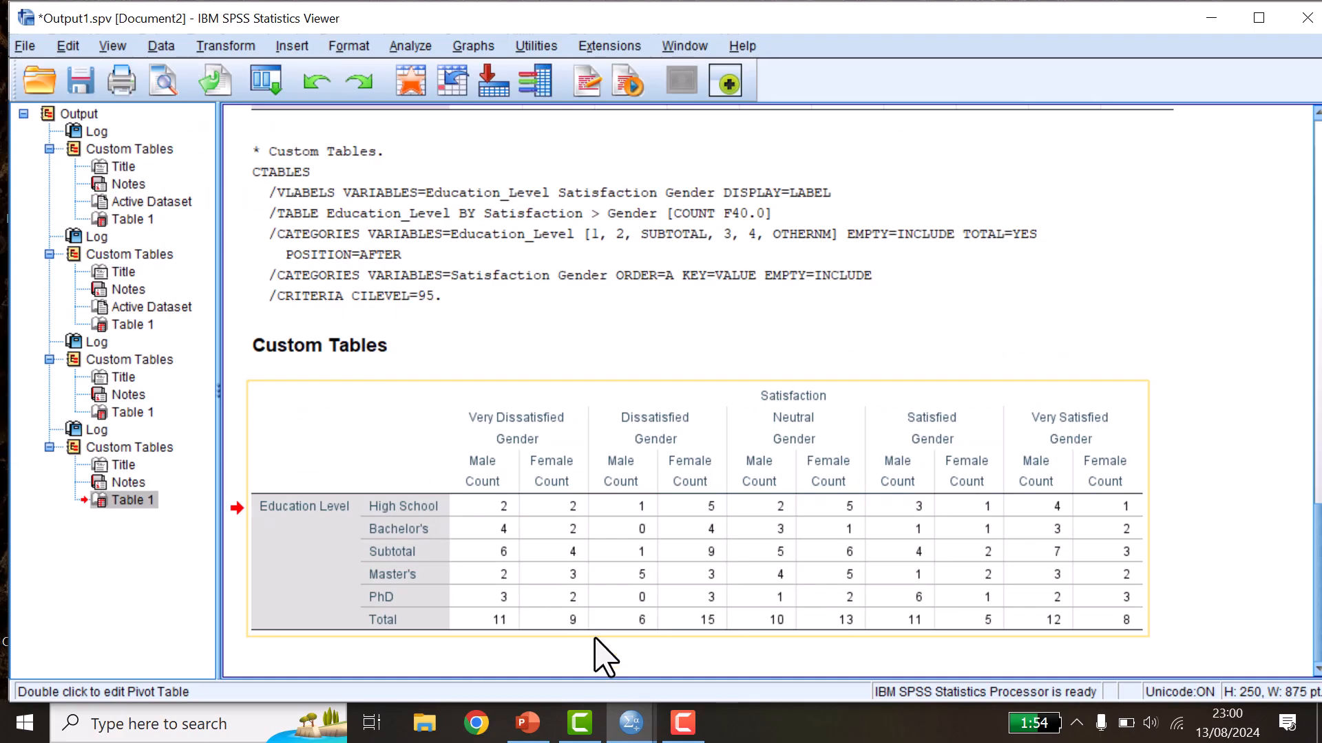
{"action": "left_click", "coordinate": [578, 662]}
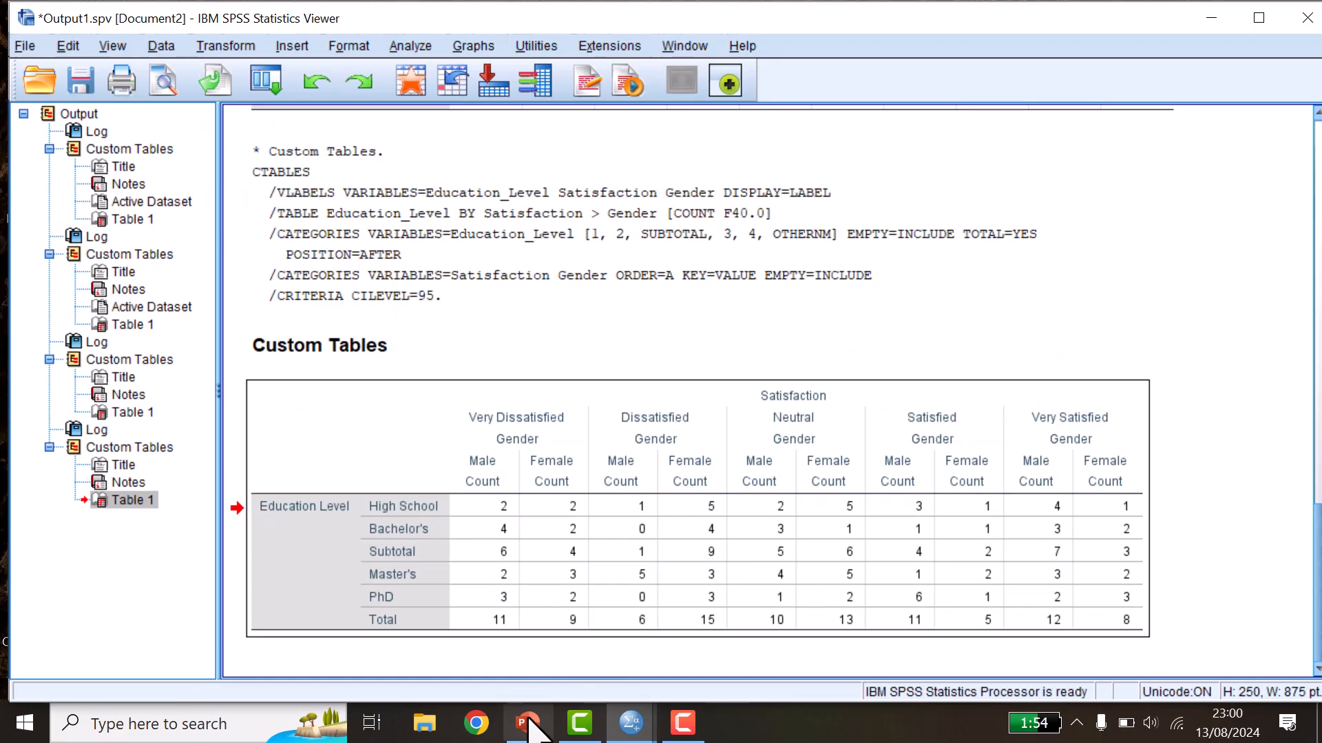
Switch to PowerPoint to read the slide item on calculating derived variables, and return to the SPSS dataset
{"action": "left_click", "coordinate": [528, 721]}
{"action": "left_click", "coordinate": [829, 400]}
{"action": "left_click", "coordinate": [516, 418]}
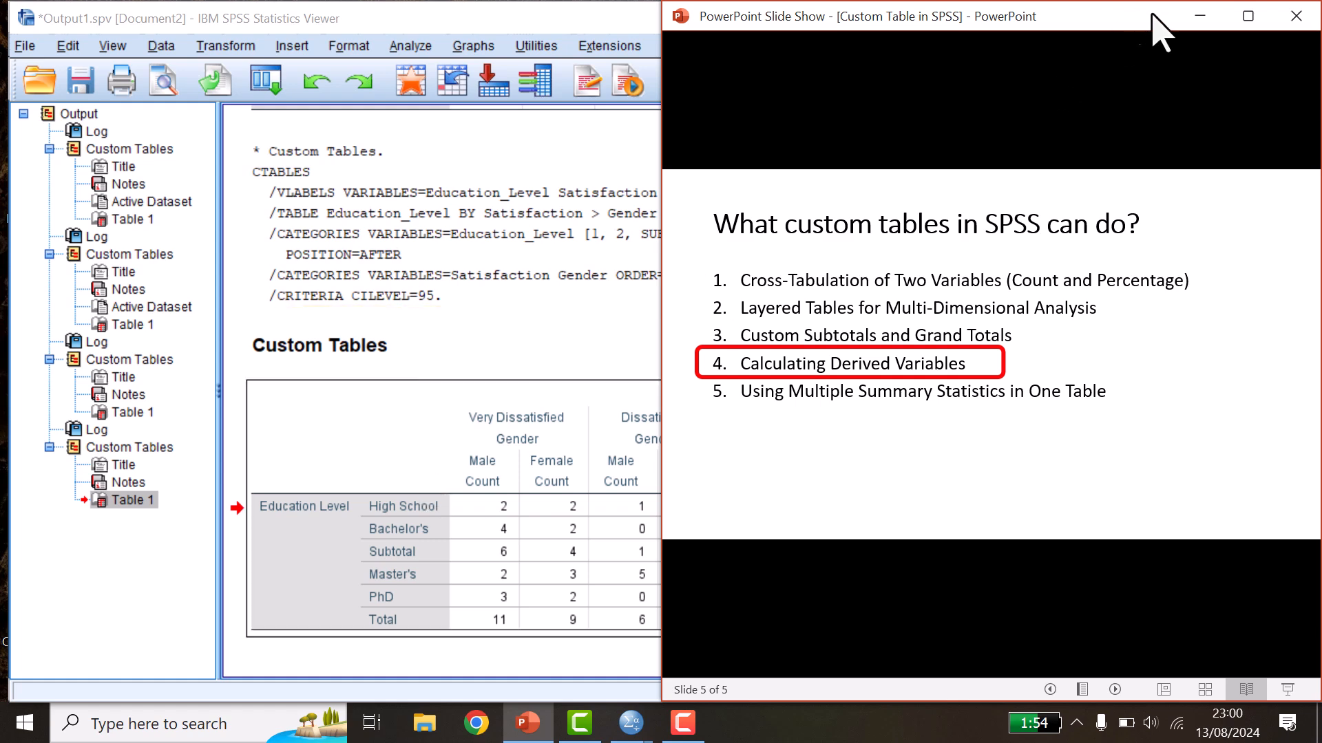
{"action": "left_click", "coordinate": [1199, 15]}
{"action": "left_click", "coordinate": [456, 80]}
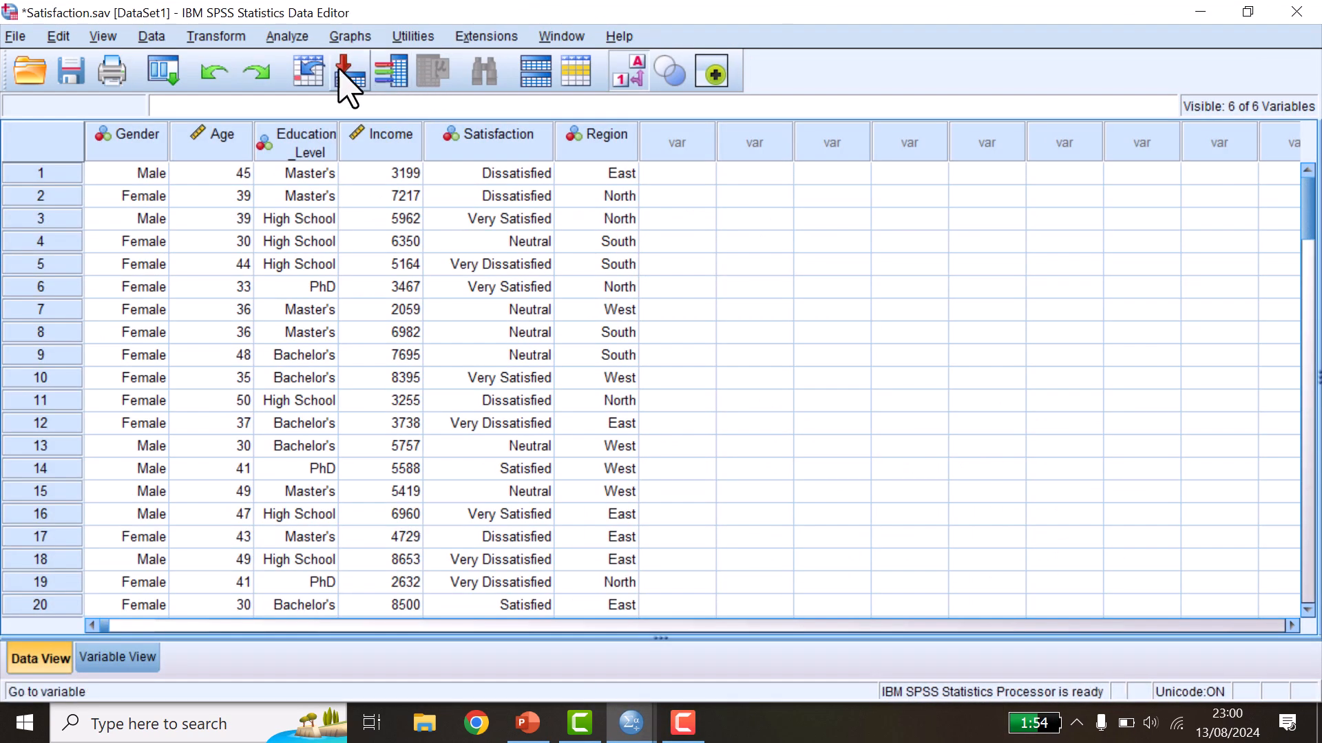
Reopen the custom table definition and clear its existing Satisfaction by Education Level layout
{"action": "left_click", "coordinate": [287, 37]}
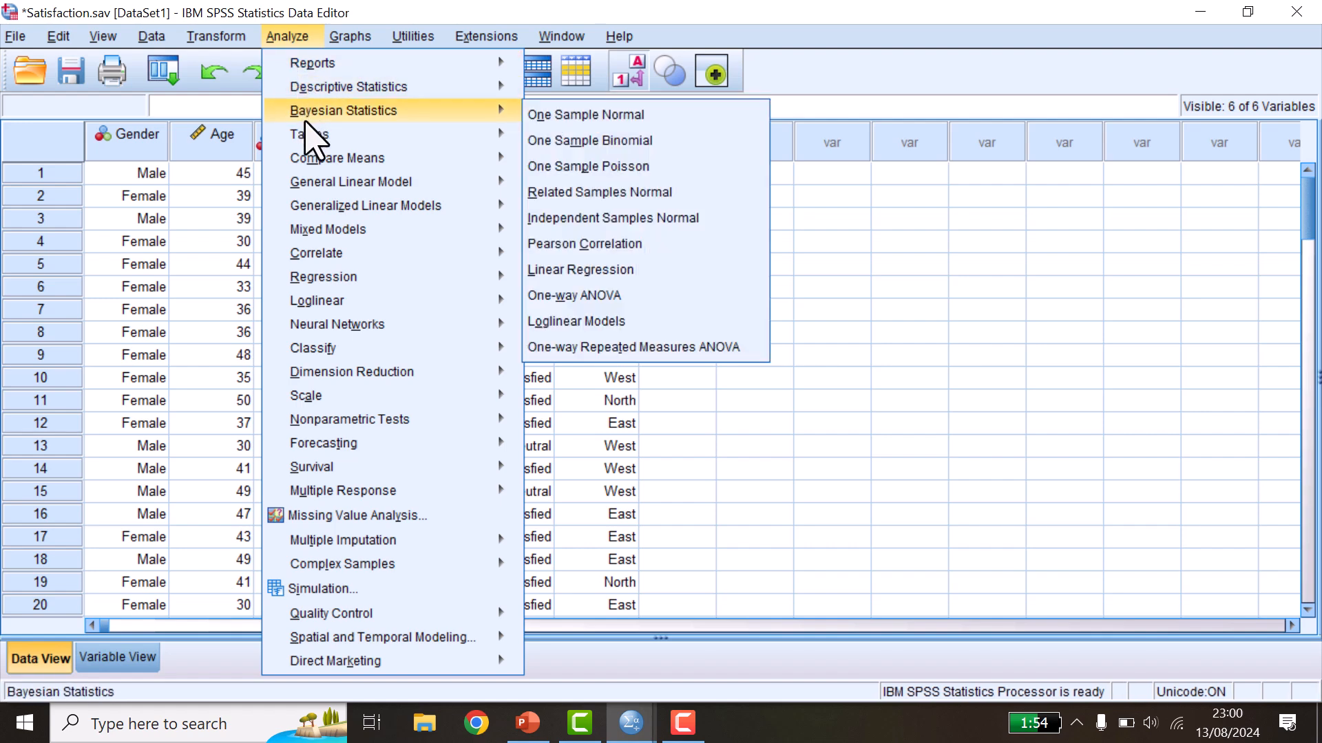
{"action": "mouse_move", "coordinate": [312, 135]}
{"action": "left_click", "coordinate": [592, 138]}
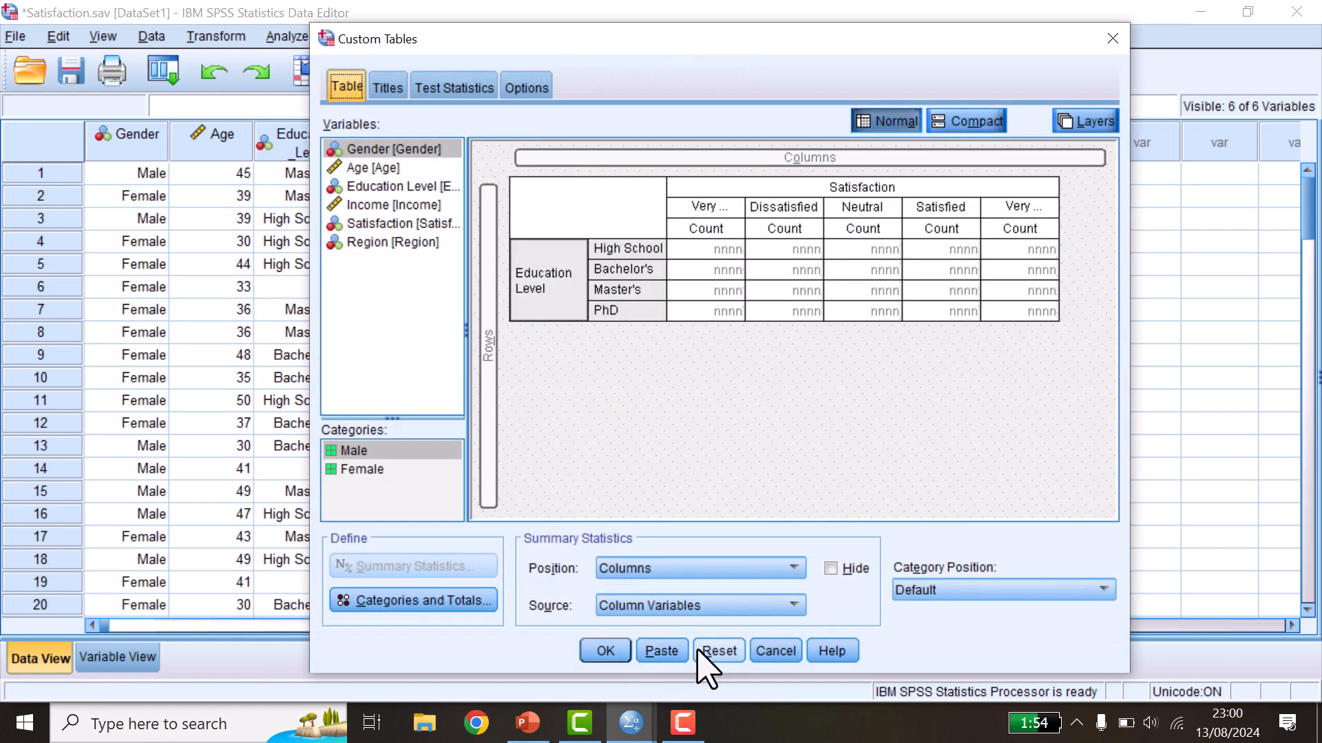
{"action": "left_click", "coordinate": [715, 651]}
{"action": "left_click", "coordinate": [654, 380]}
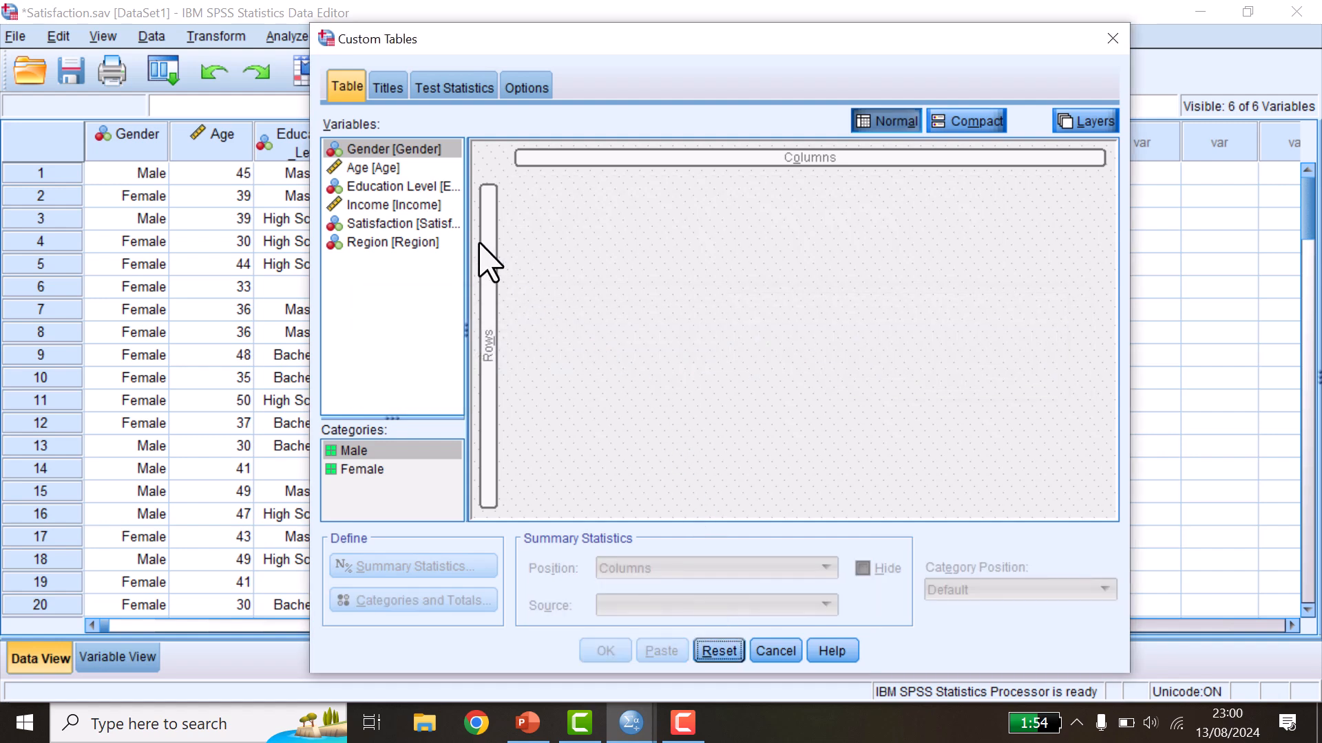
Lay out the custom table with Satisfaction as columns and Education Level as rows
{"action": "left_click", "coordinate": [396, 225]}
{"action": "left_click_drag", "start_coordinate": [394, 225], "coordinate": [672, 172]}
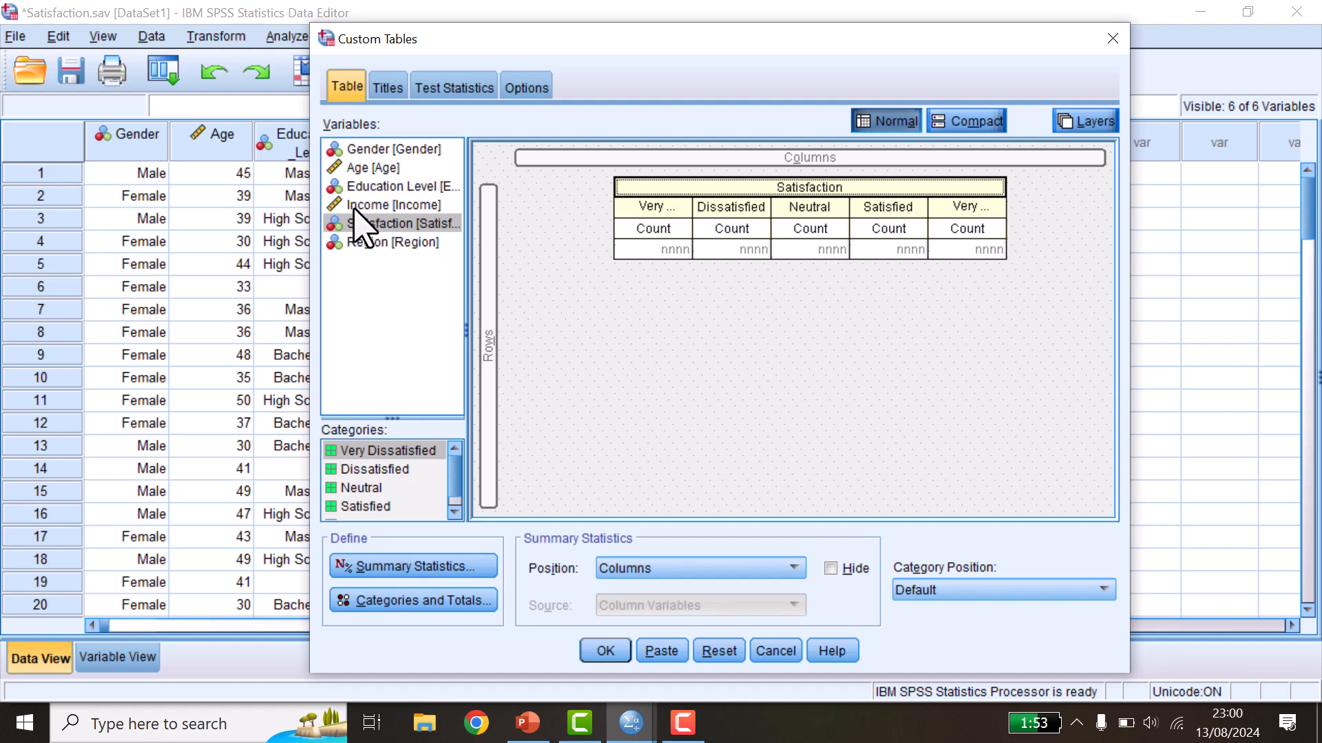
{"action": "left_click_drag", "start_coordinate": [386, 188], "coordinate": [489, 316]}
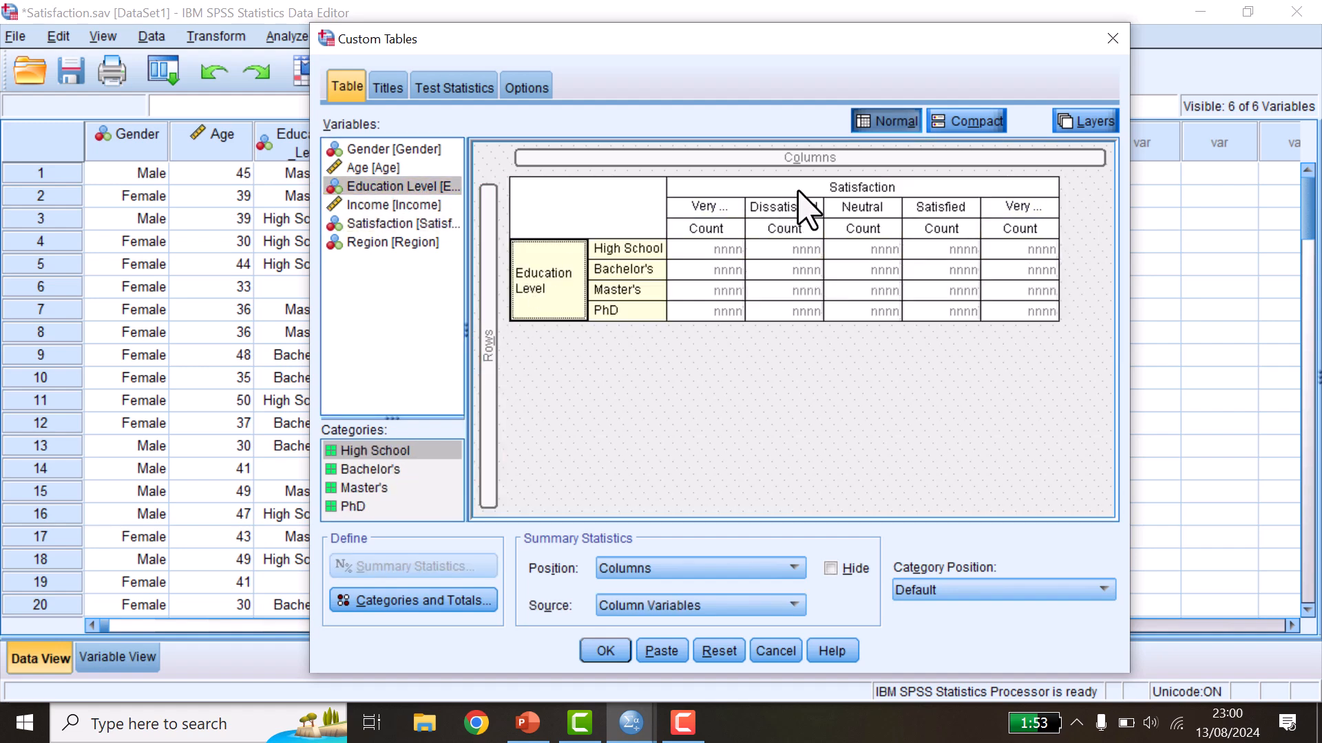
Start a computed category for the Satisfaction variable and label it Satisfaction_Ratio
{"action": "left_click", "coordinate": [802, 207]}
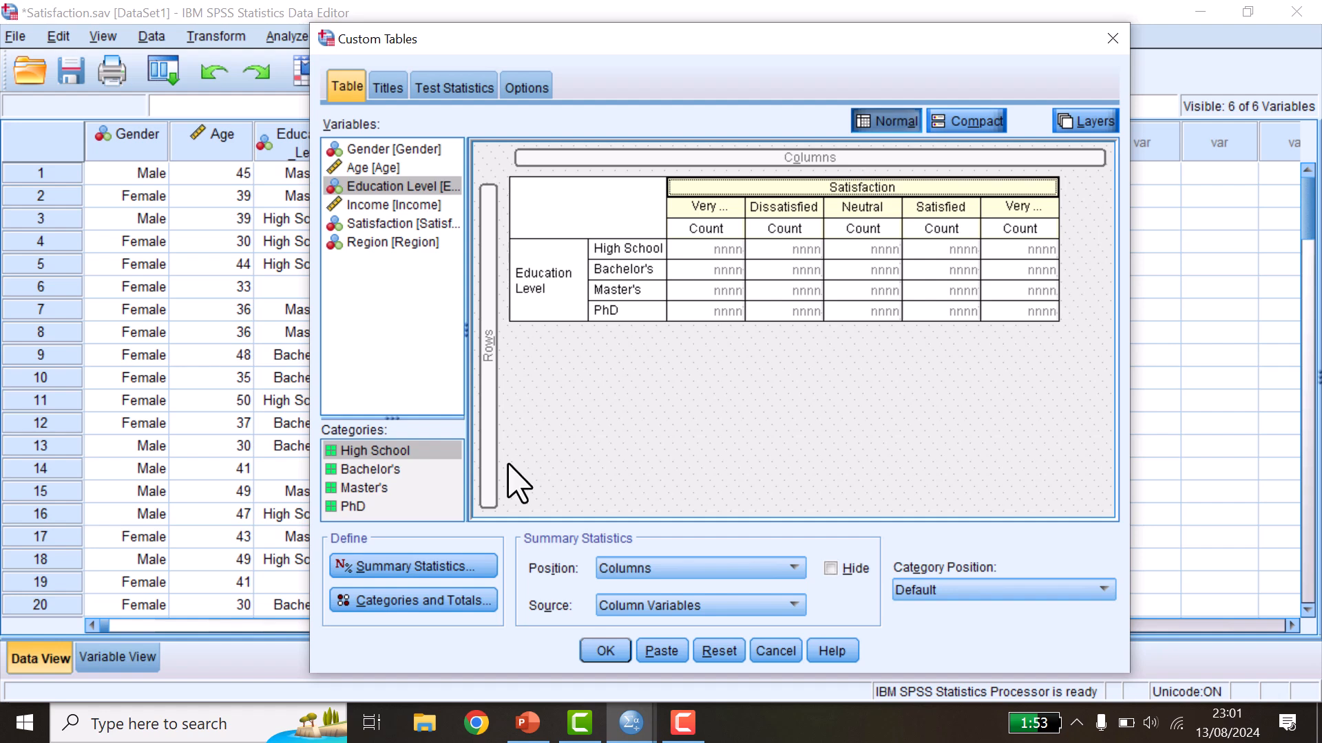
{"action": "left_click", "coordinate": [456, 602]}
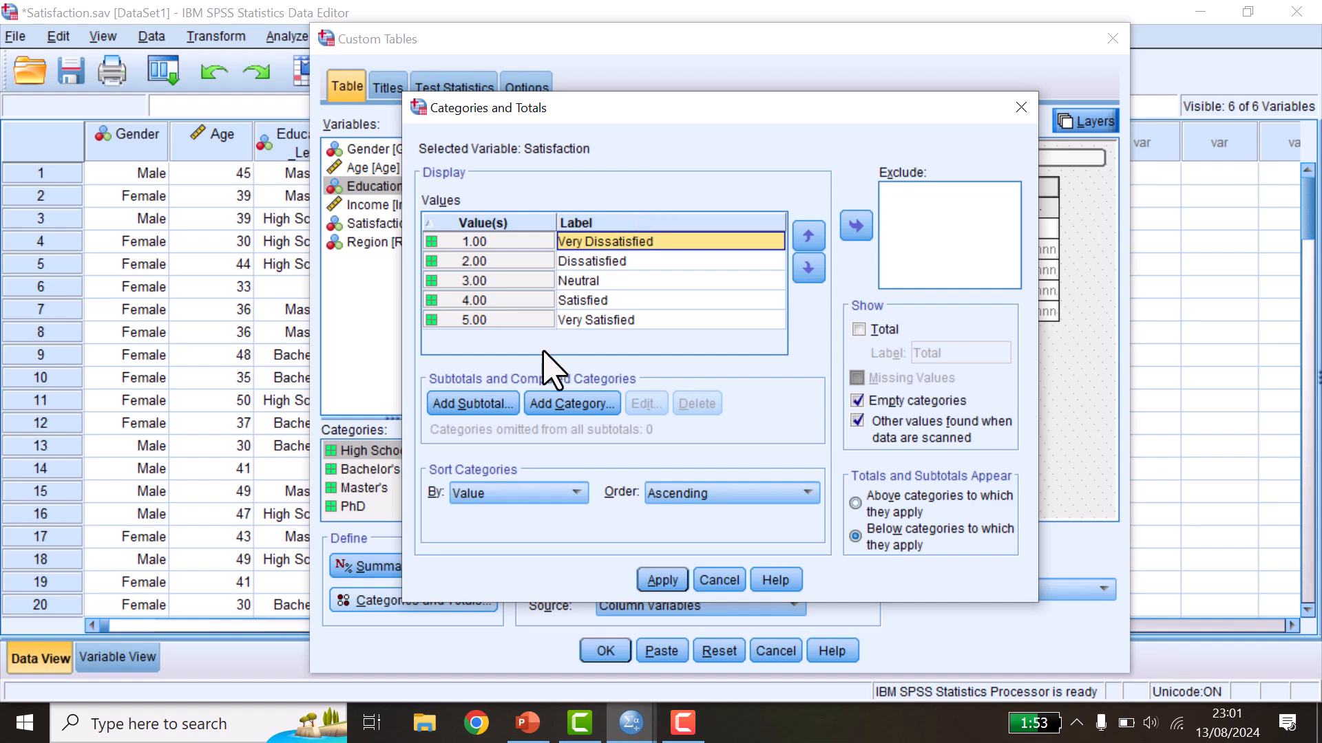
{"action": "left_click", "coordinate": [556, 406]}
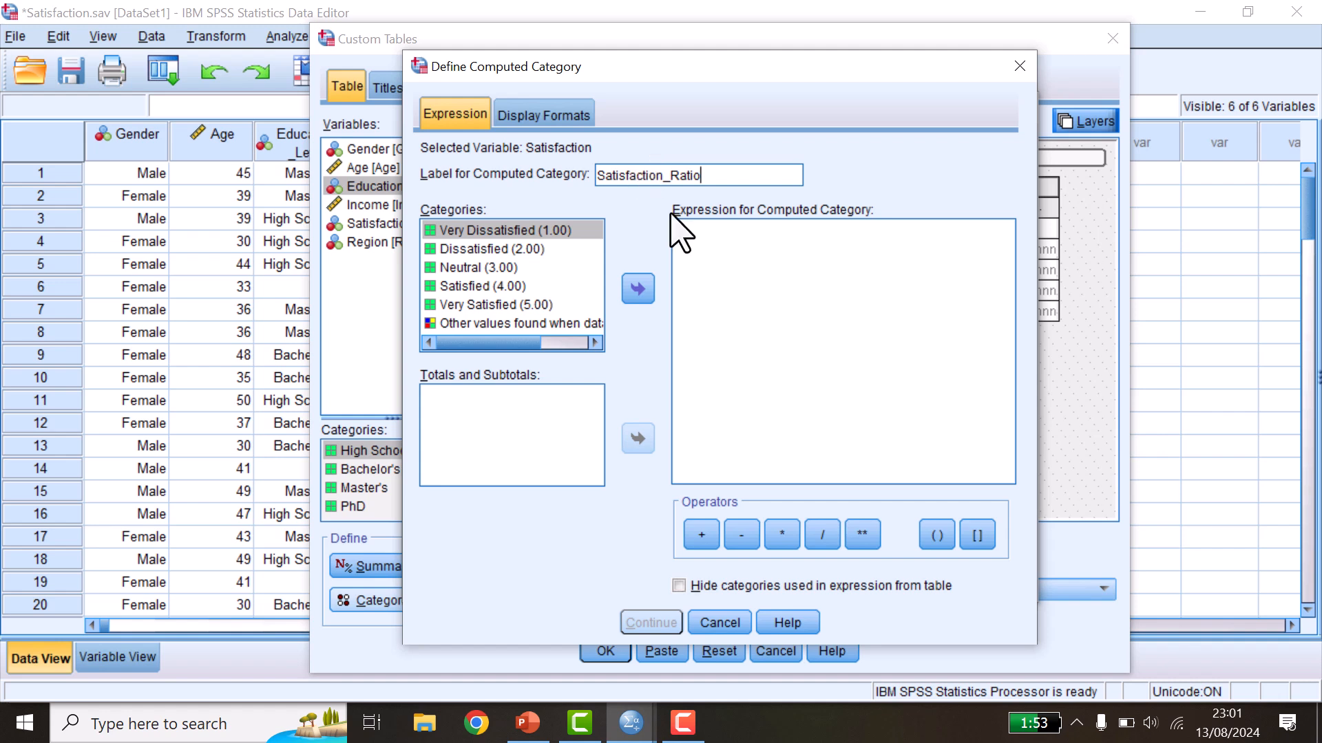
{"action": "left_click", "coordinate": [720, 256]}
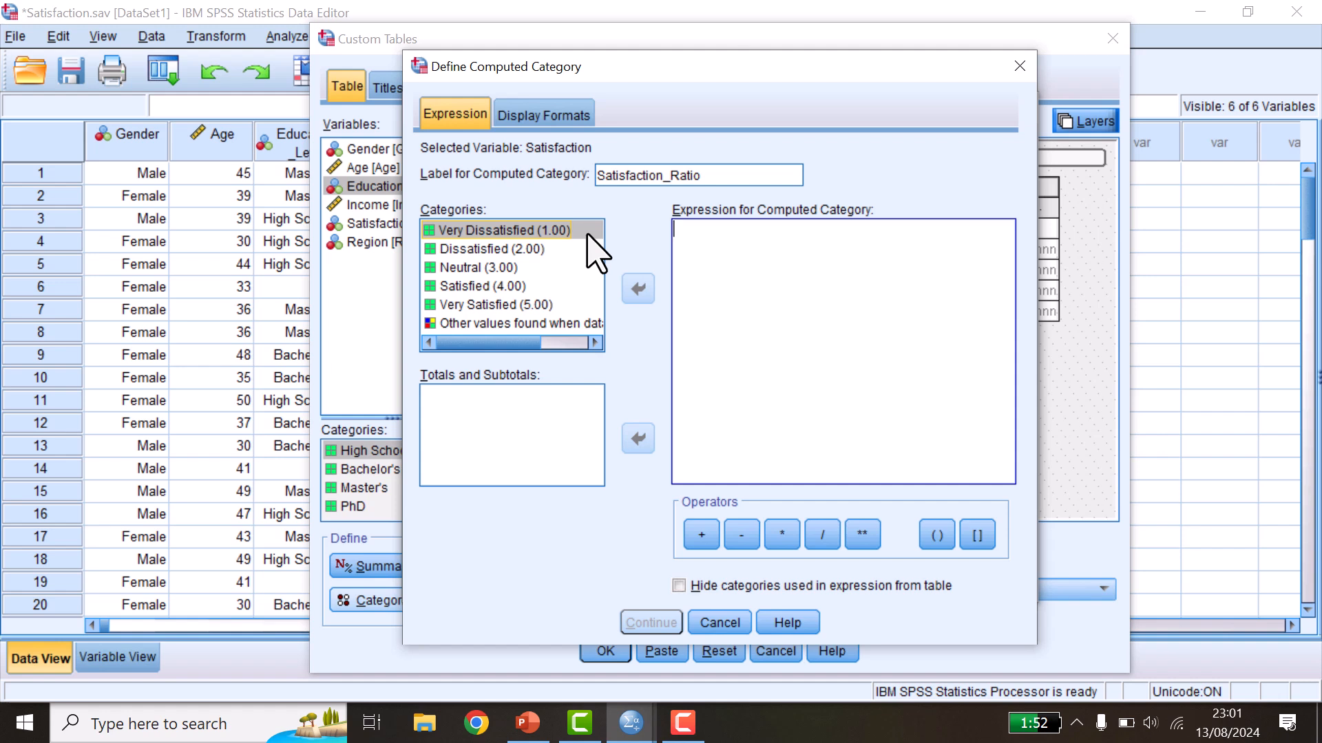
Build the numerator of the ratio expression from Satisfied and Very Satisfied as ([4.00] + [5.00]), followed by a division sign
{"action": "left_click", "coordinate": [937, 535]}
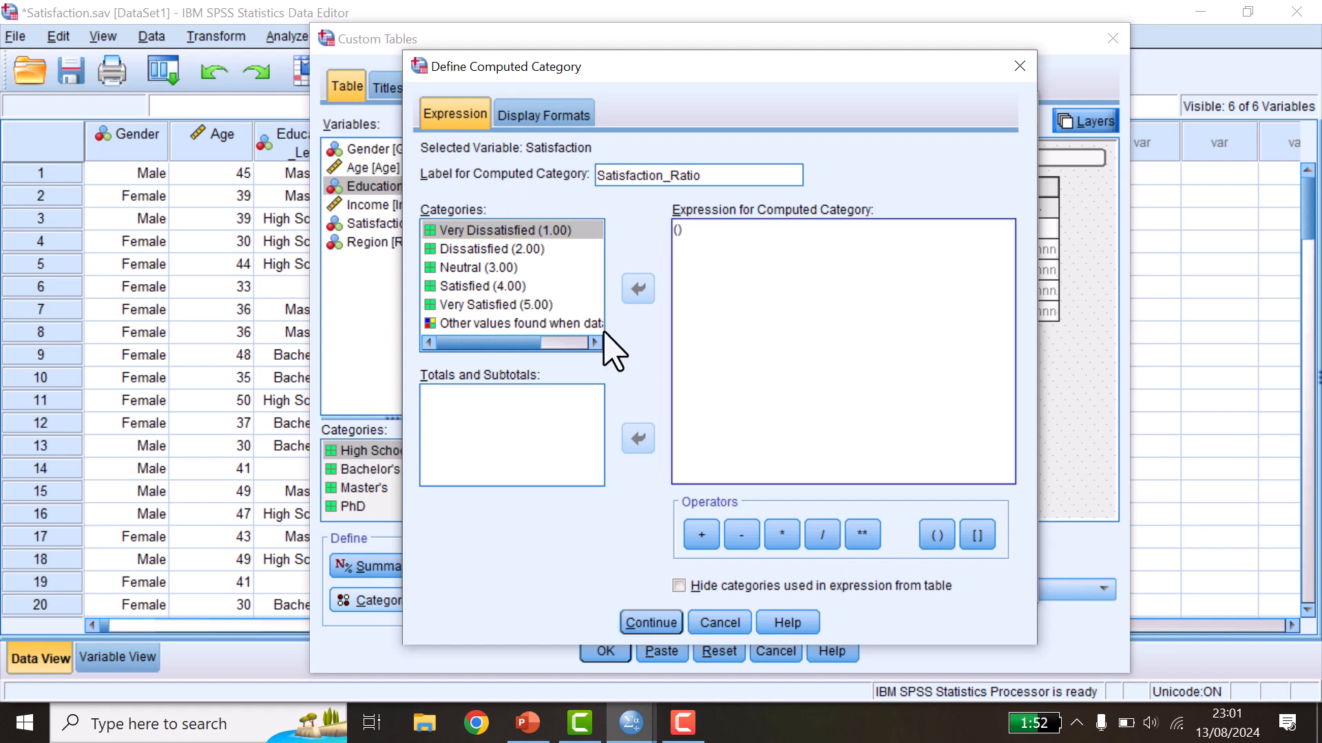
{"action": "left_click", "coordinate": [475, 288]}
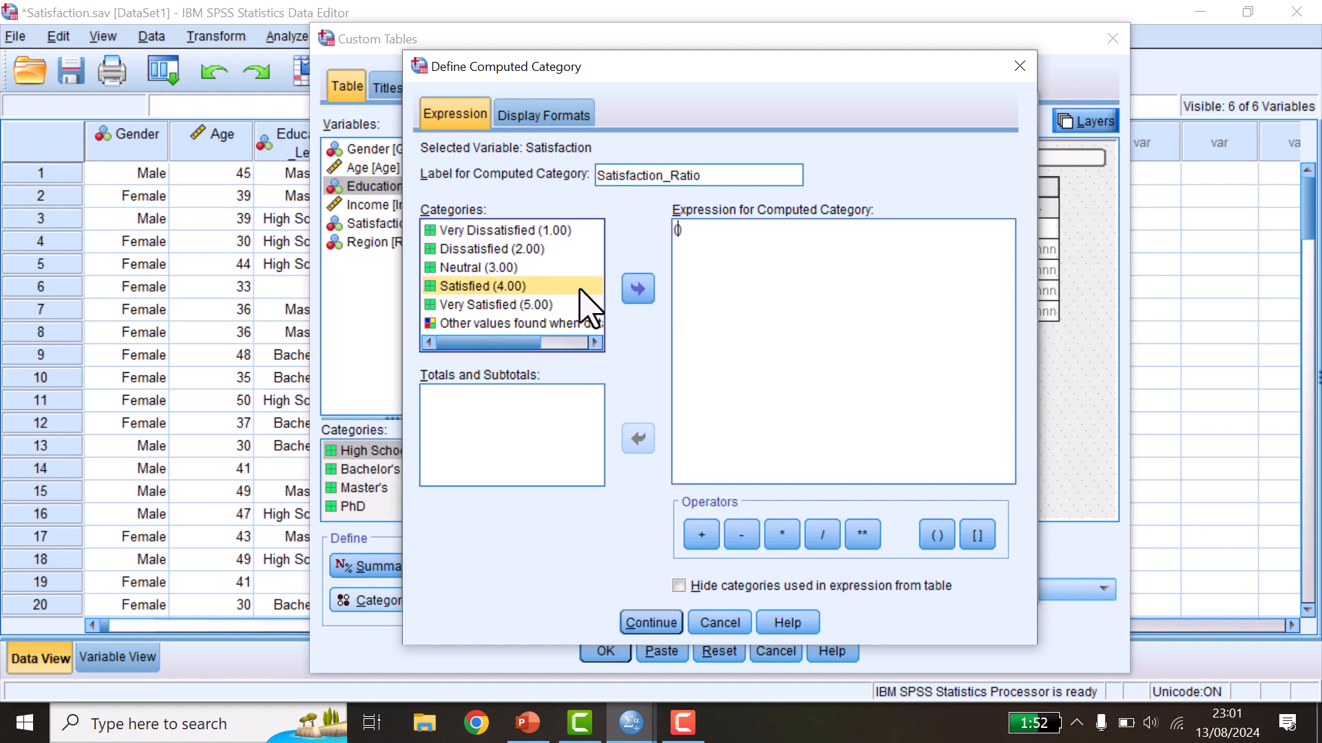
{"action": "left_click", "coordinate": [639, 289]}
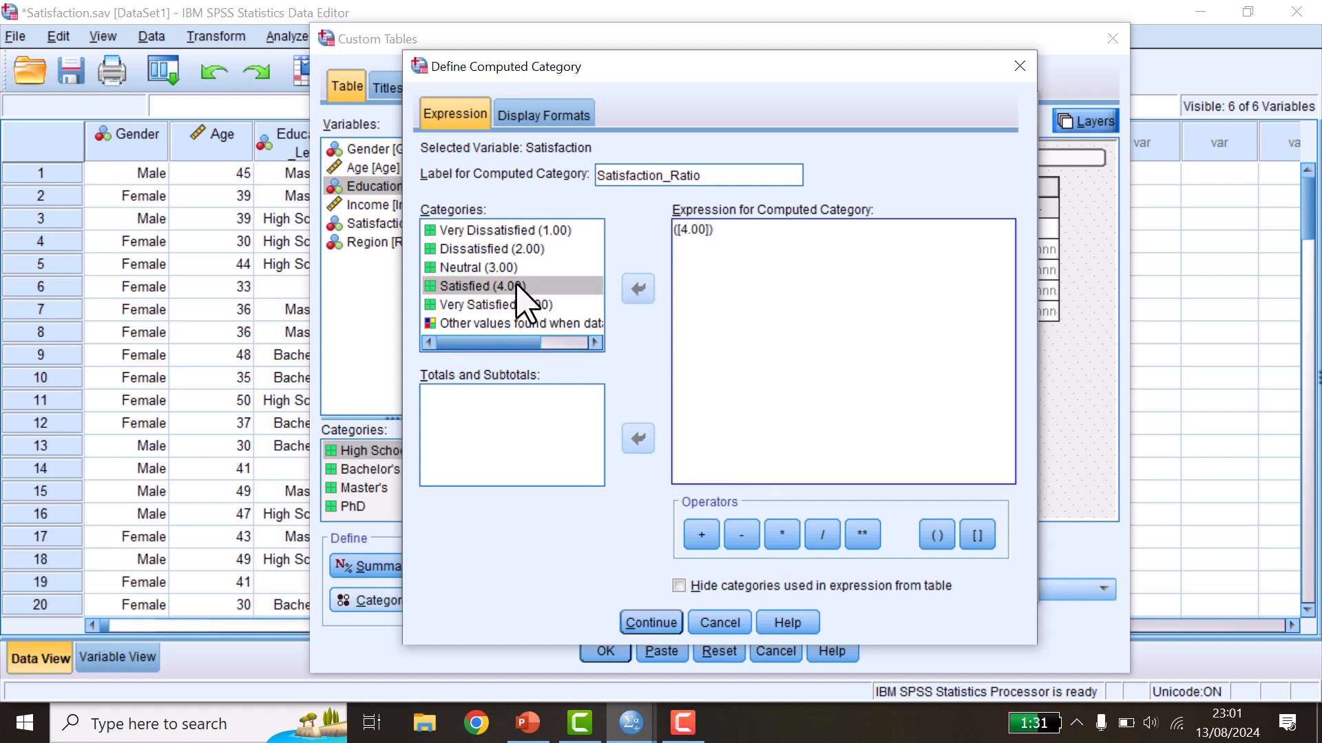
{"action": "left_click", "coordinate": [701, 535]}
{"action": "left_click", "coordinate": [499, 304]}
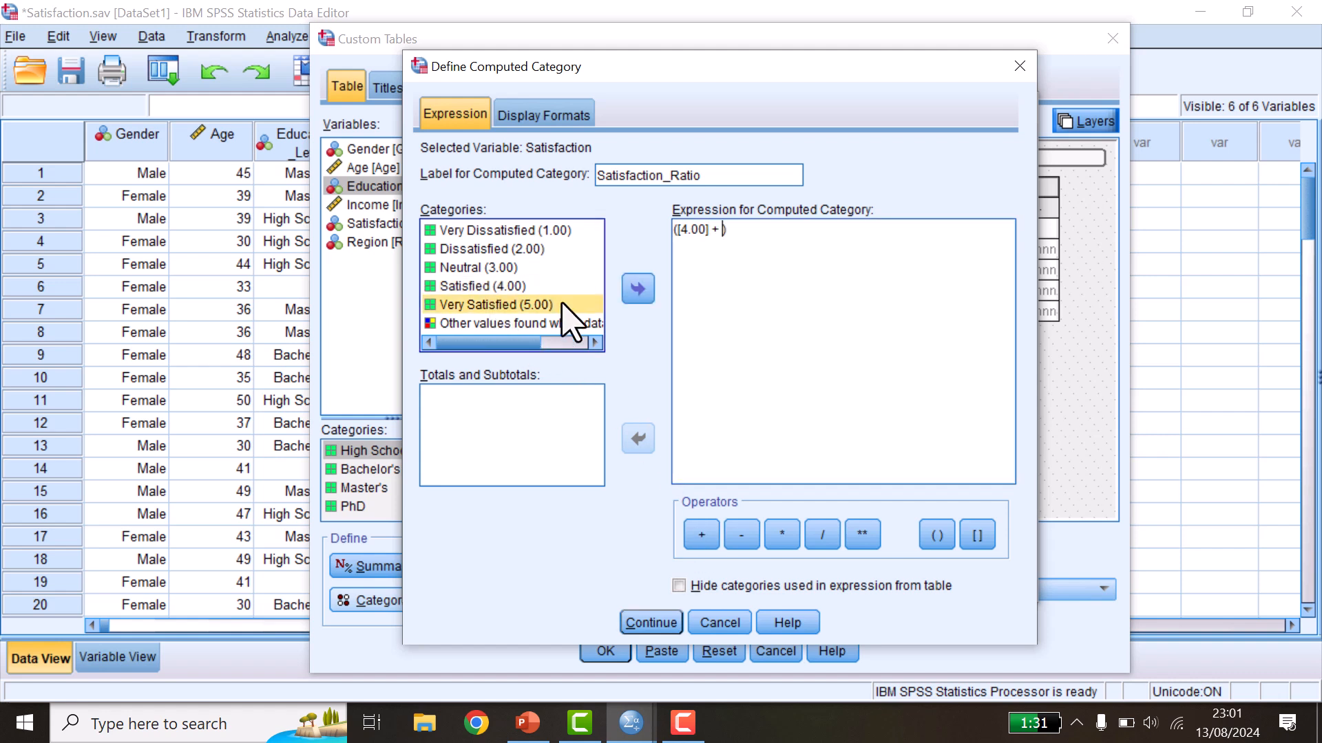
{"action": "left_click", "coordinate": [638, 290]}
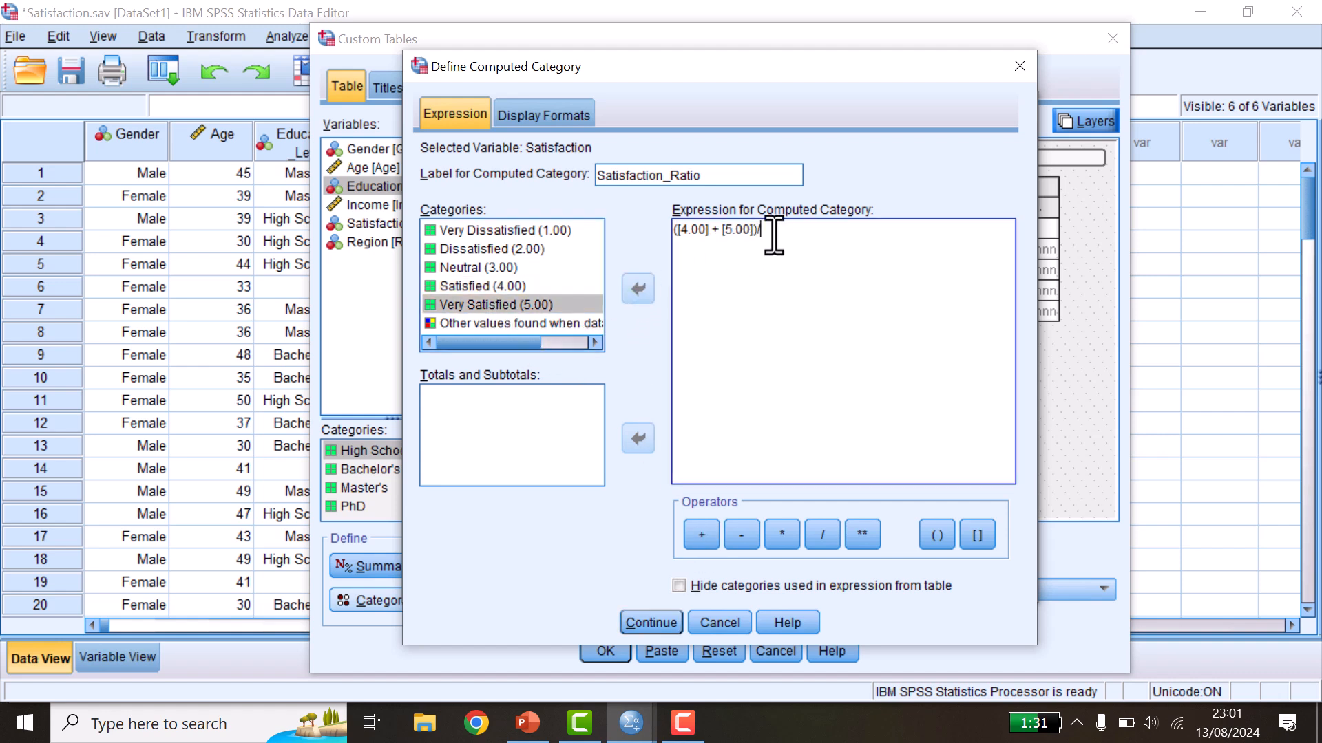
Complete the expression with the denominator ([1.00] + [2.00]) from Very Dissatisfied and Dissatisfied, and confirm the computed category
{"action": "left_click", "coordinate": [937, 535]}
{"action": "left_click", "coordinate": [521, 230]}
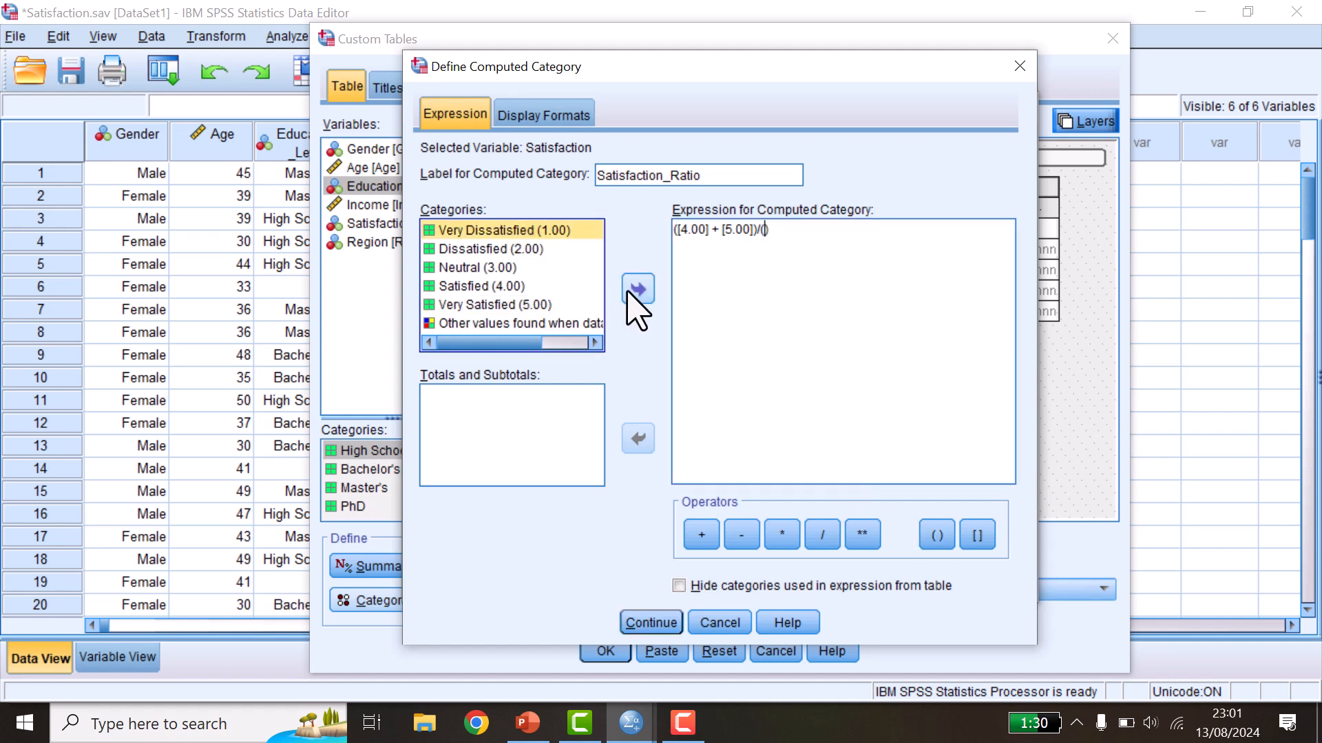
{"action": "left_click", "coordinate": [629, 292]}
{"action": "left_click", "coordinate": [517, 249]}
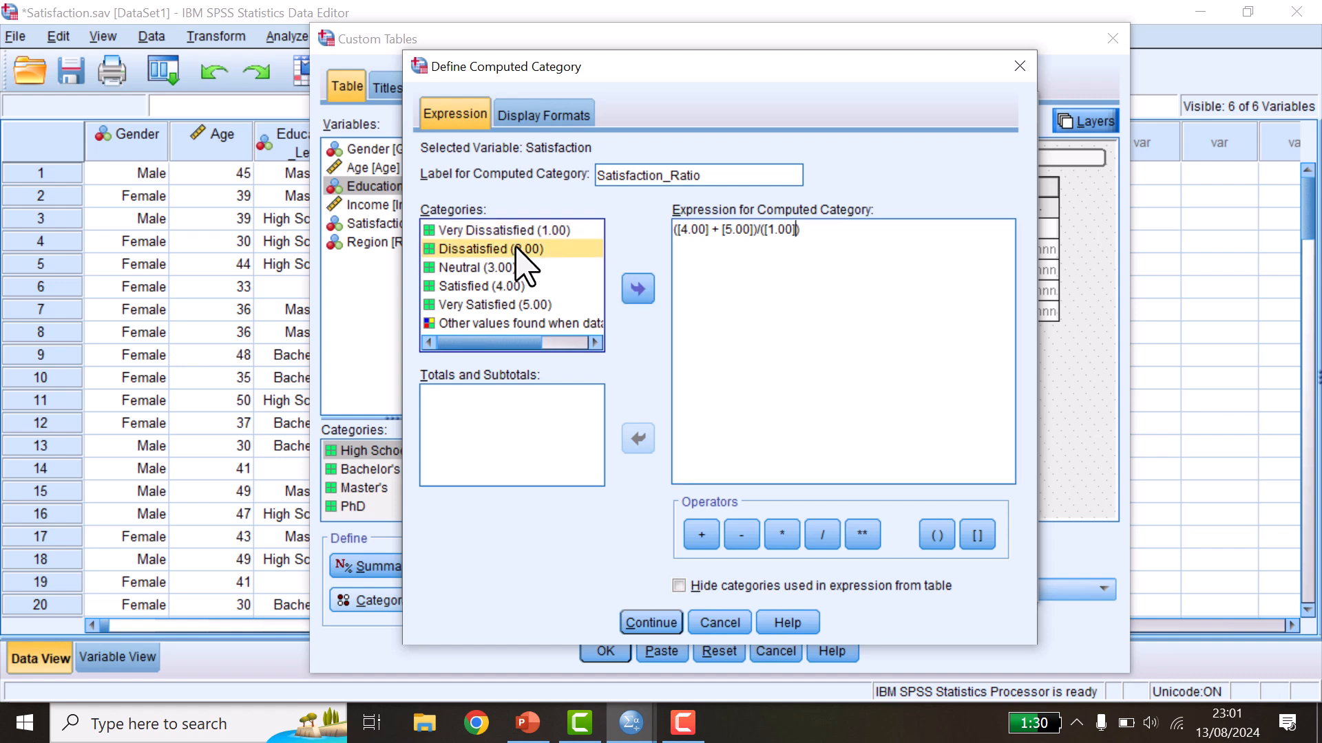
{"action": "left_click", "coordinate": [704, 534]}
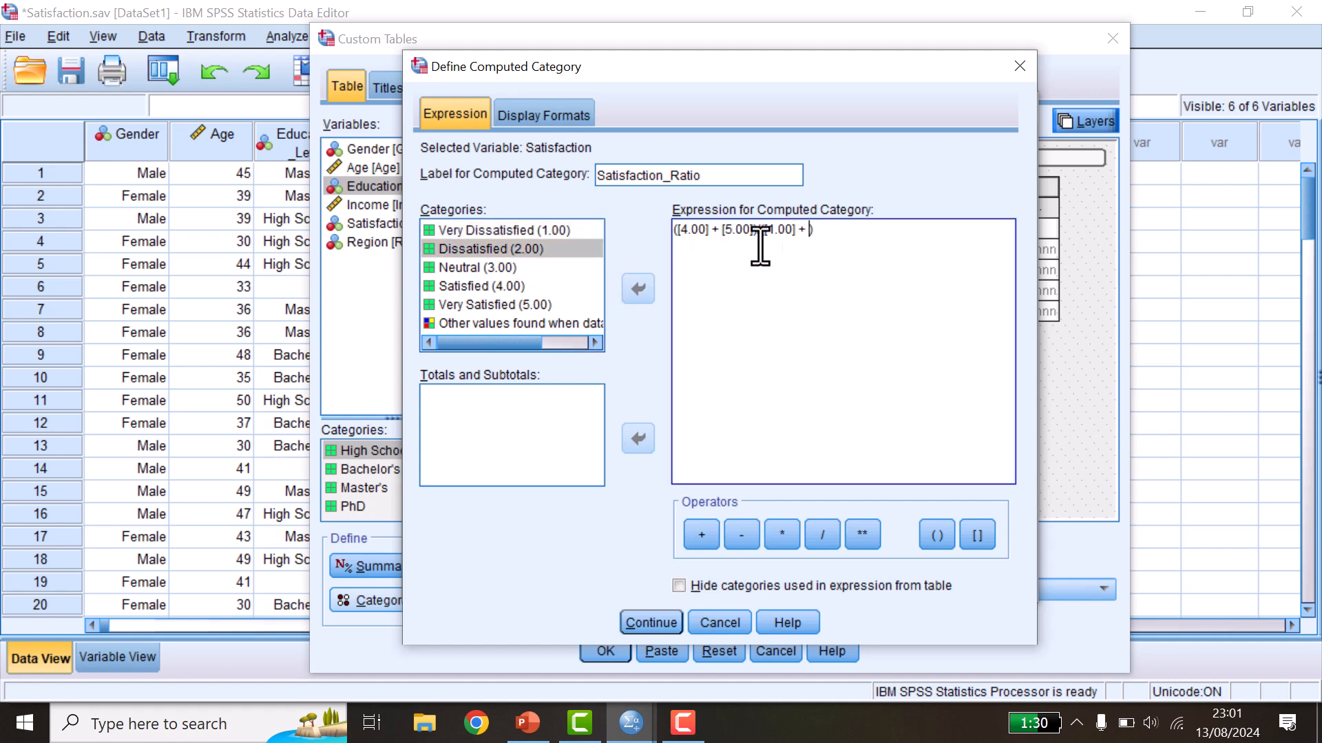
{"action": "left_click", "coordinate": [549, 251]}
{"action": "left_click", "coordinate": [638, 289]}
{"action": "left_click", "coordinate": [651, 623]}
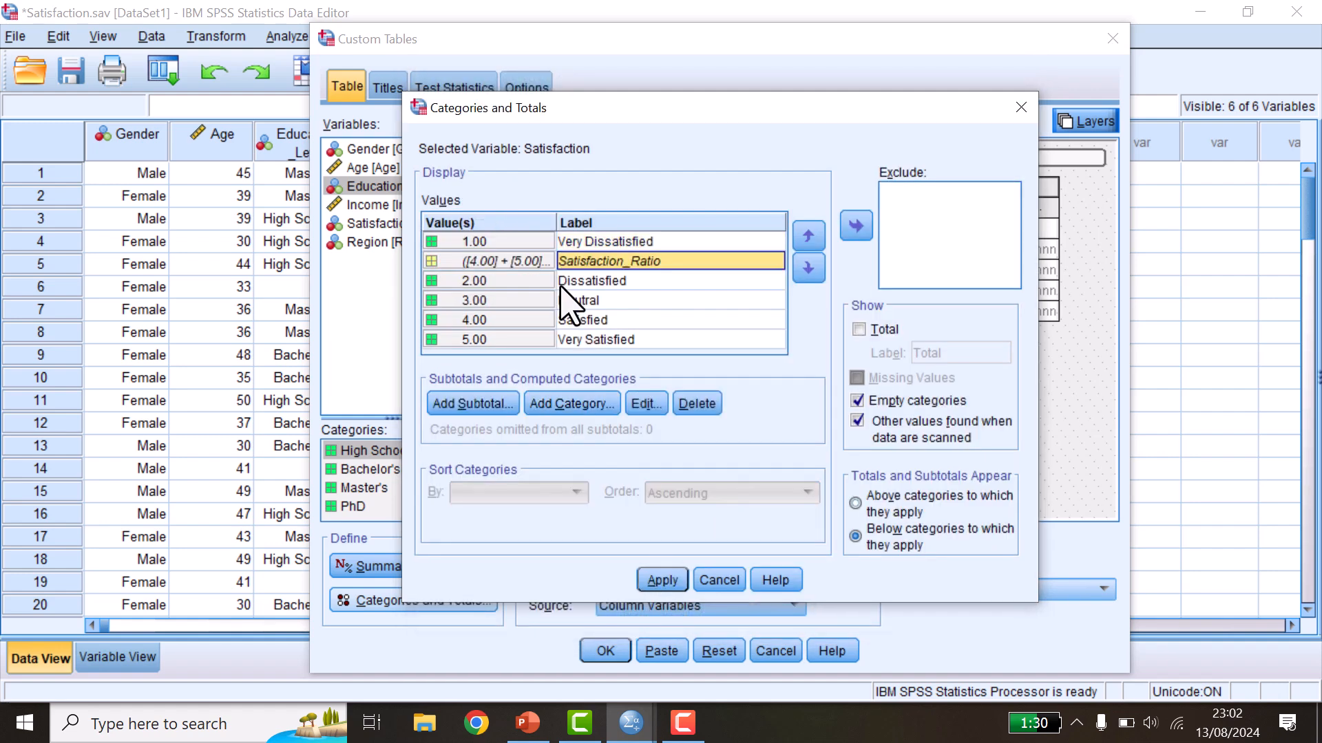
Move Satisfaction_Ratio below Very Satisfied, apply the category settings, and generate the custom table
{"action": "left_click_drag", "start_coordinate": [639, 265], "coordinate": [709, 275]}
{"action": "left_click", "coordinate": [804, 272]}
{"action": "left_click", "coordinate": [802, 271]}
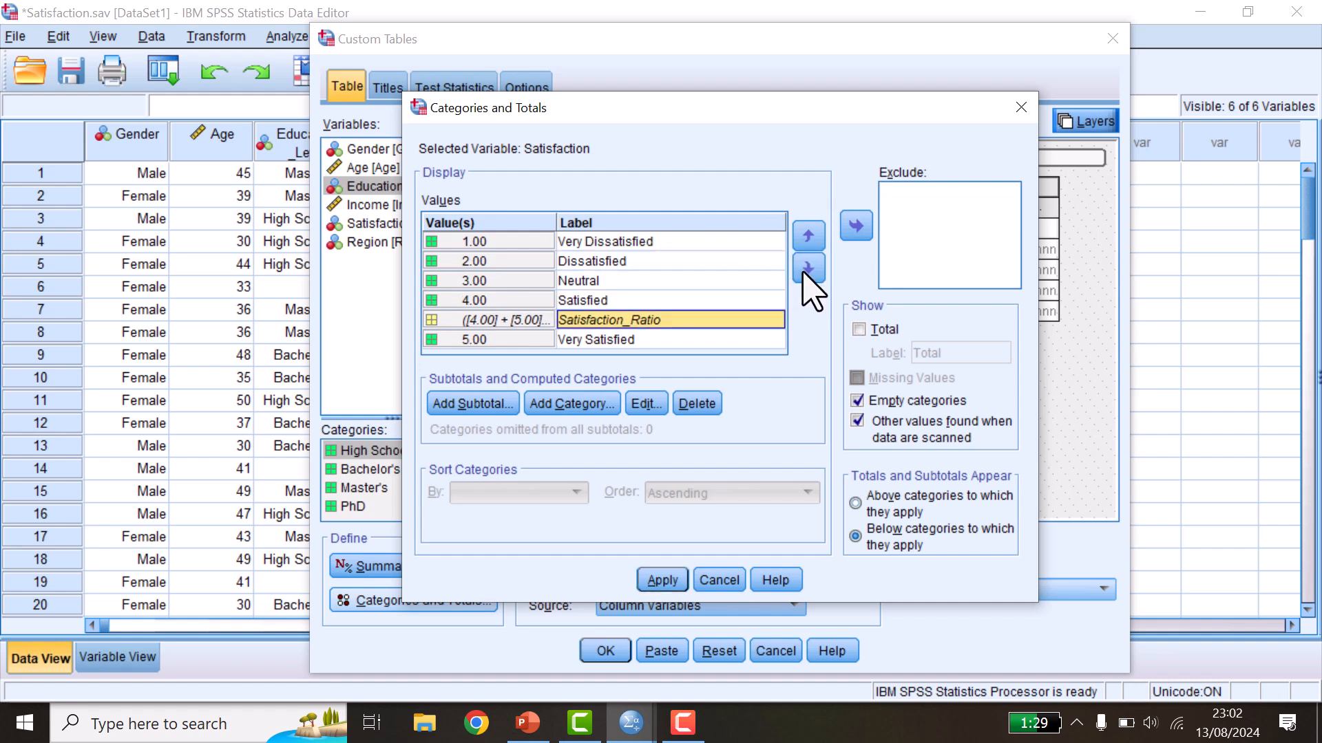
{"action": "left_click", "coordinate": [804, 272]}
{"action": "left_click", "coordinate": [658, 582]}
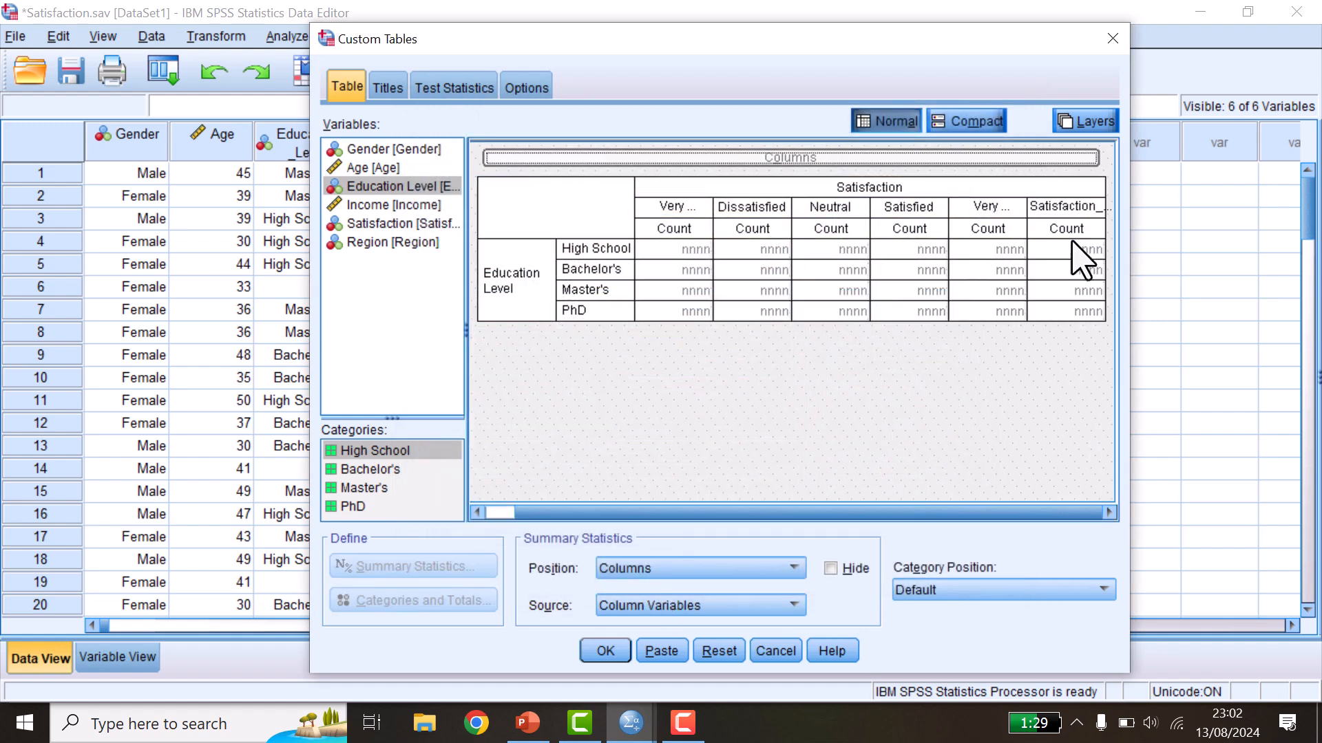
{"action": "left_click", "coordinate": [606, 650]}
{"action": "scroll", "coordinate": [819, 507], "scroll_direction": "down", "scroll_amount": 1}
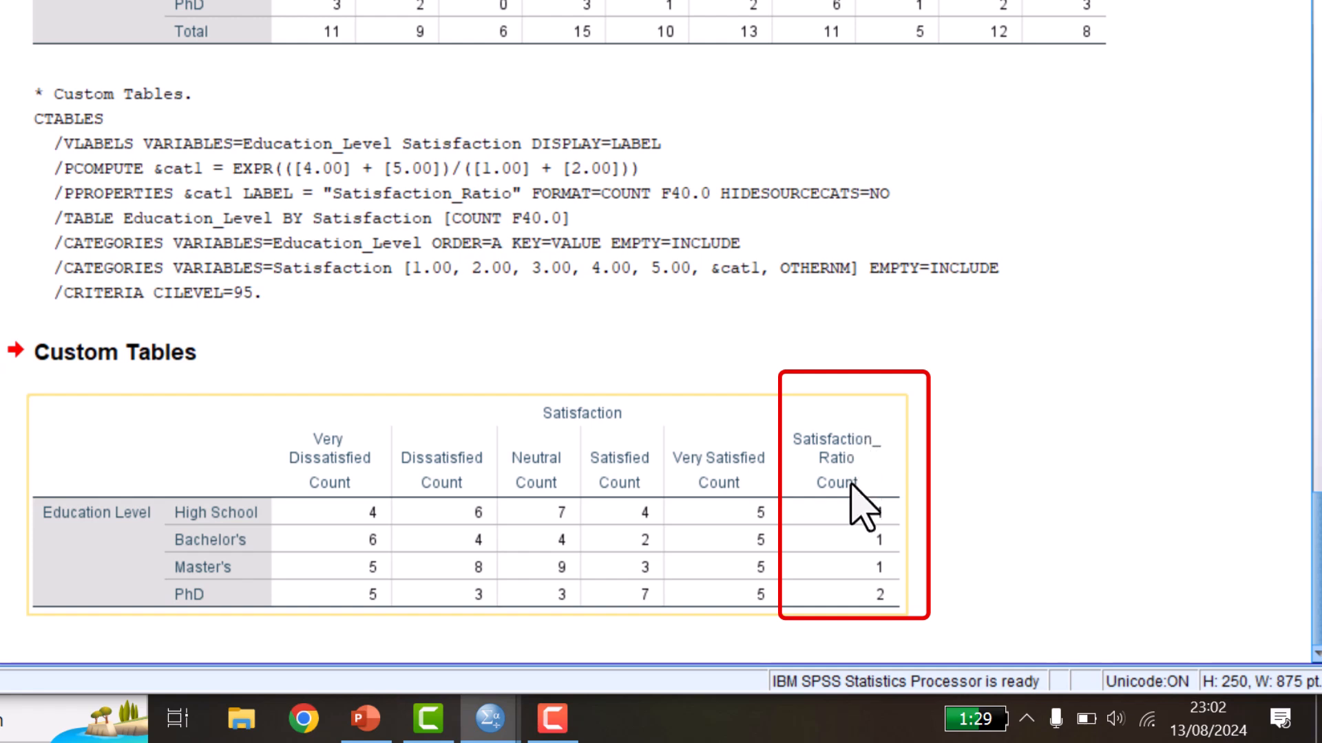
Format the Satisfaction_Ratio values of all four education levels in the output table with 2 decimals
{"action": "left_click", "coordinate": [869, 532]}
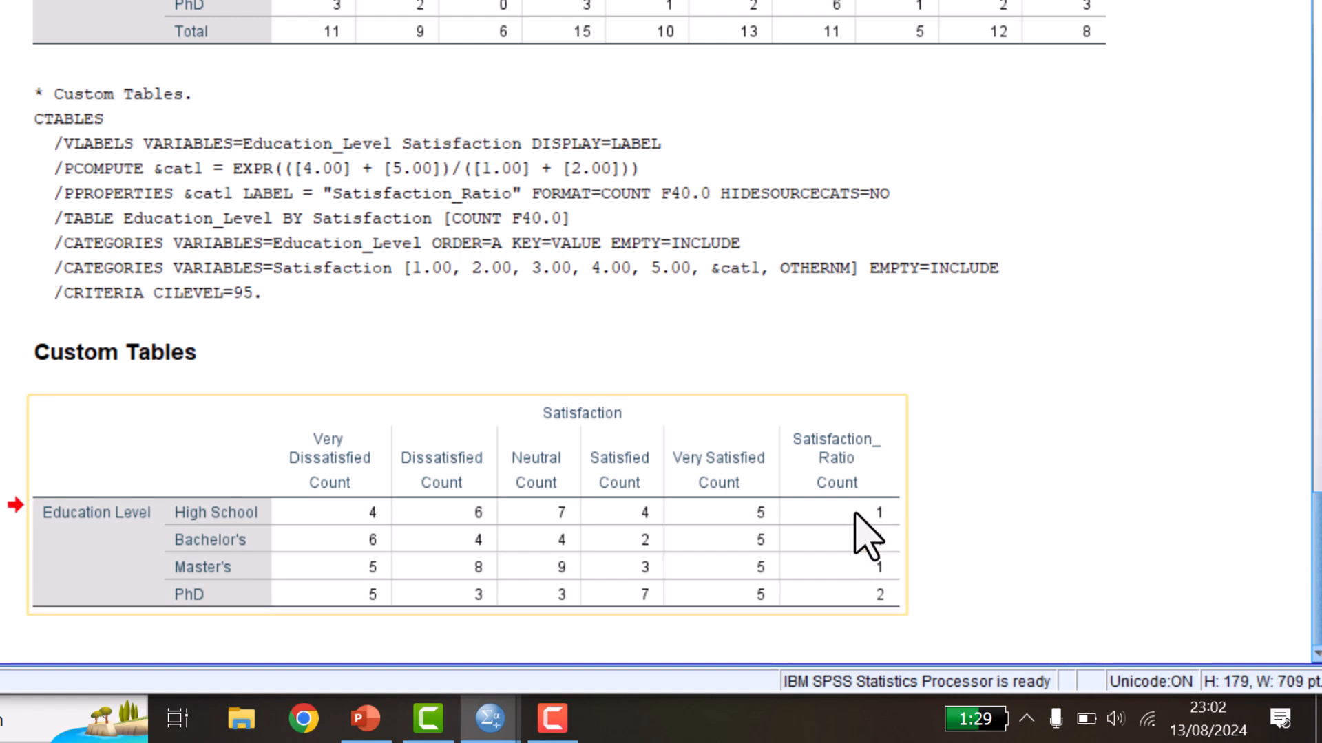
{"action": "double_click", "coordinate": [854, 513]}
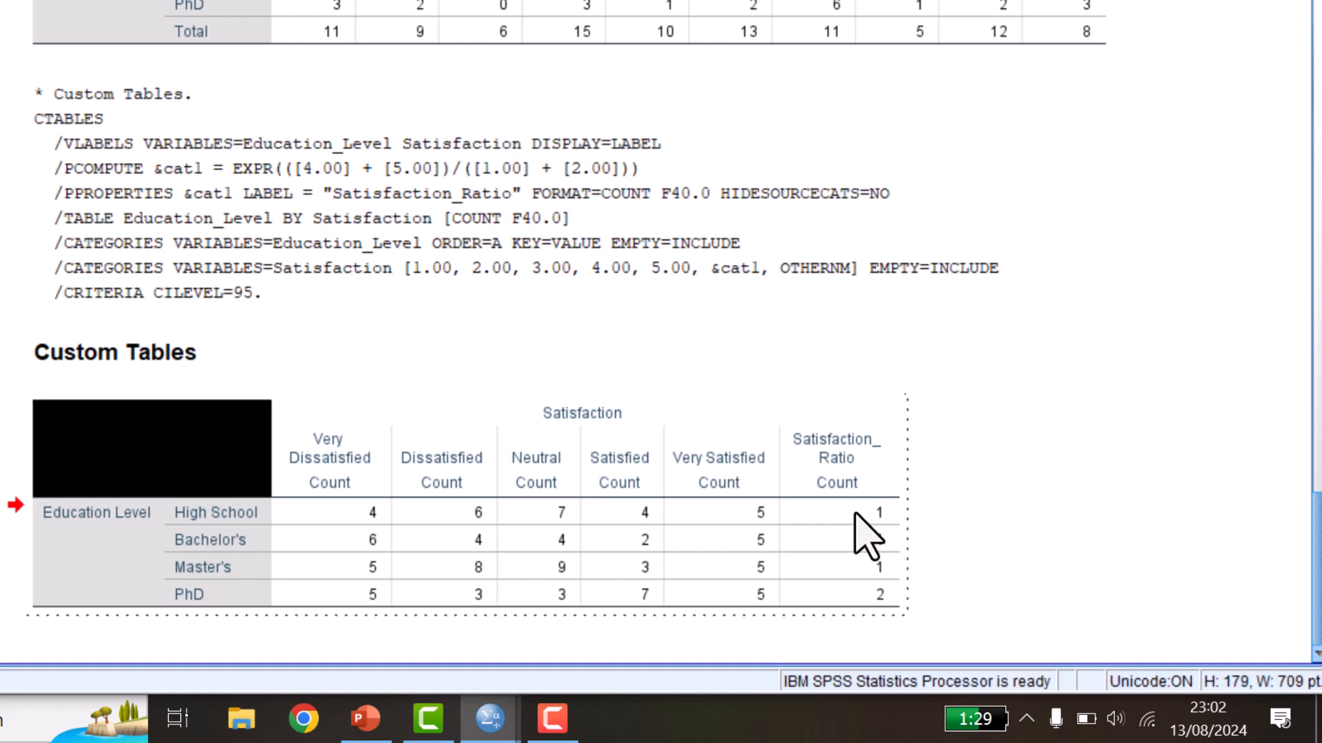
{"action": "left_click_drag", "start_coordinate": [844, 517], "coordinate": [846, 584]}
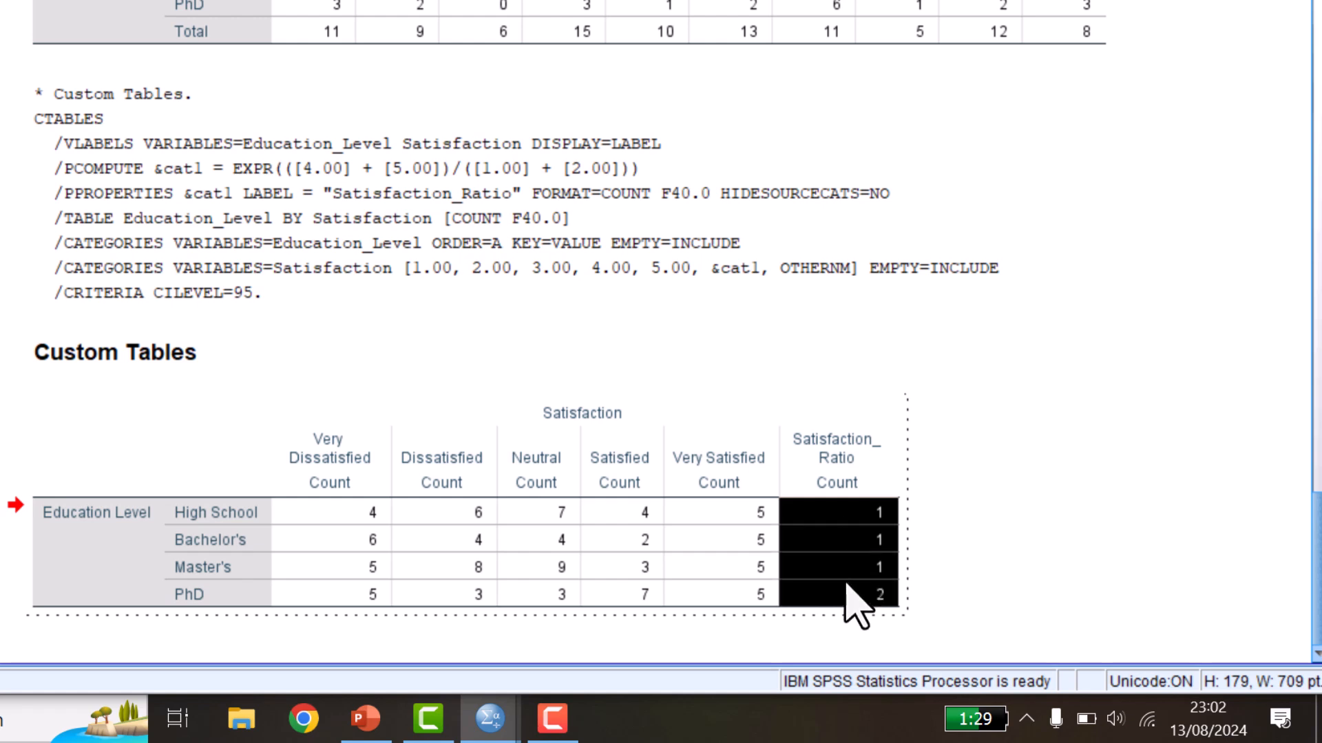
{"action": "right_click", "coordinate": [833, 518]}
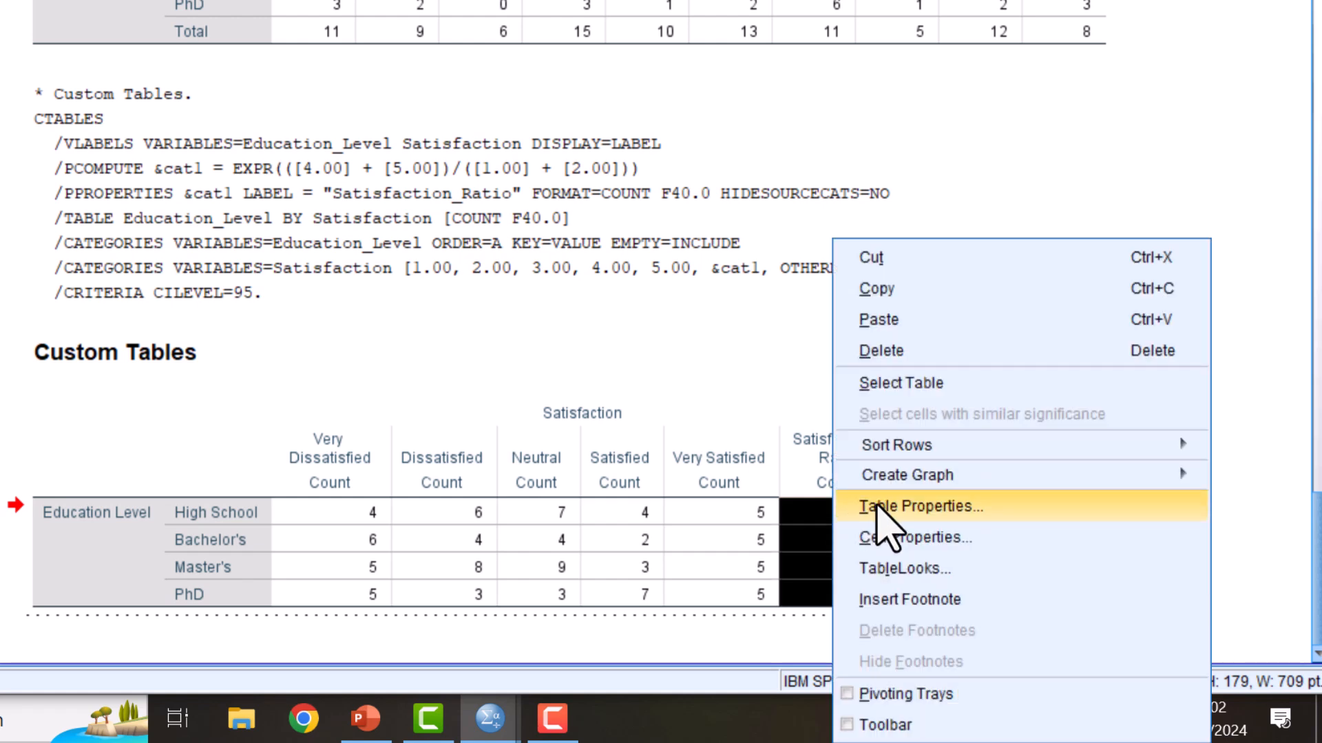
{"action": "left_click", "coordinate": [887, 539]}
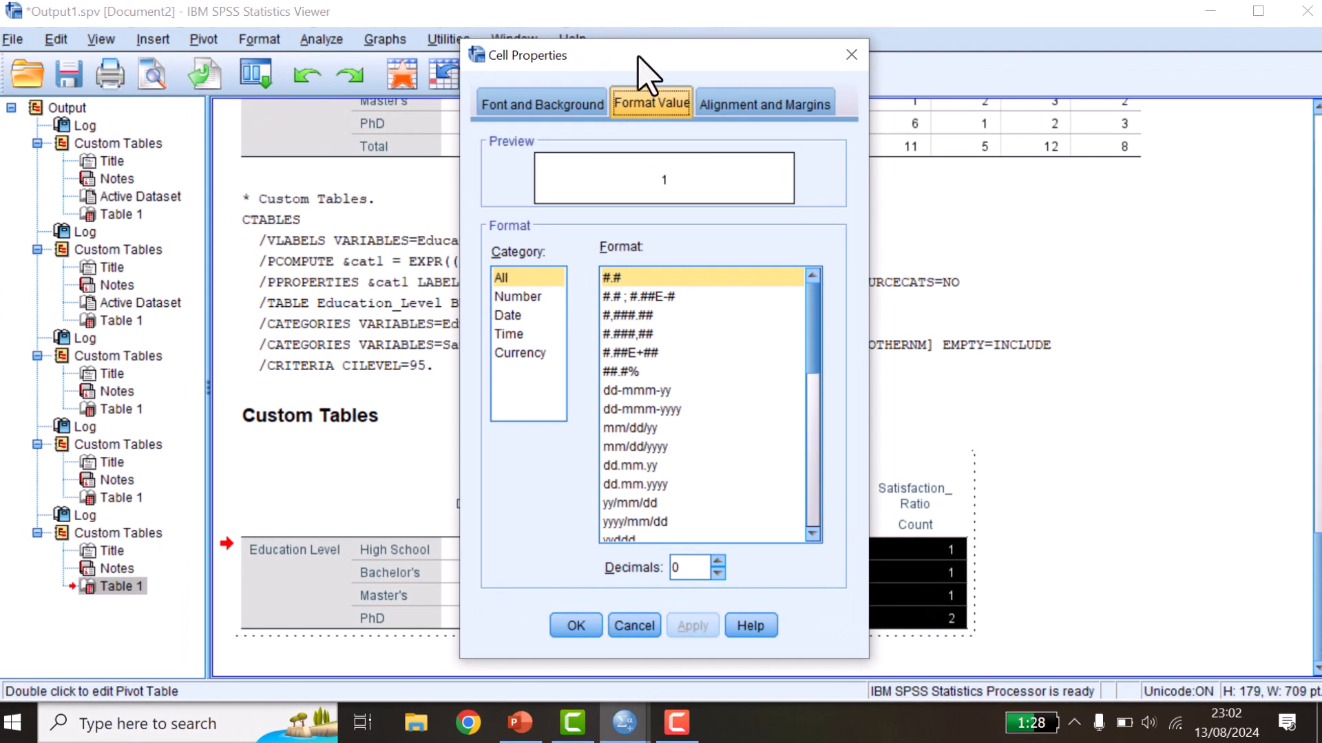
{"action": "left_click_drag", "start_coordinate": [626, 41], "coordinate": [518, 40]}
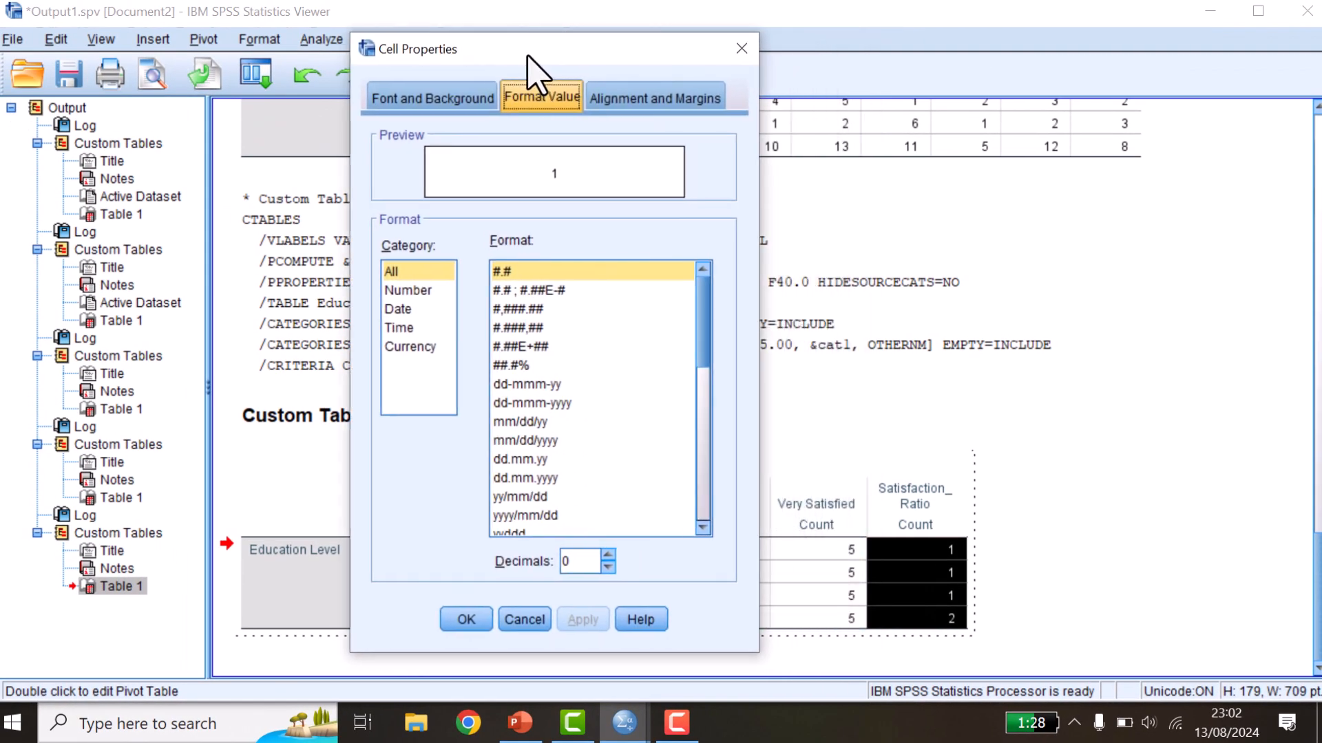
{"action": "left_click", "coordinate": [604, 555]}
{"action": "left_click", "coordinate": [604, 554]}
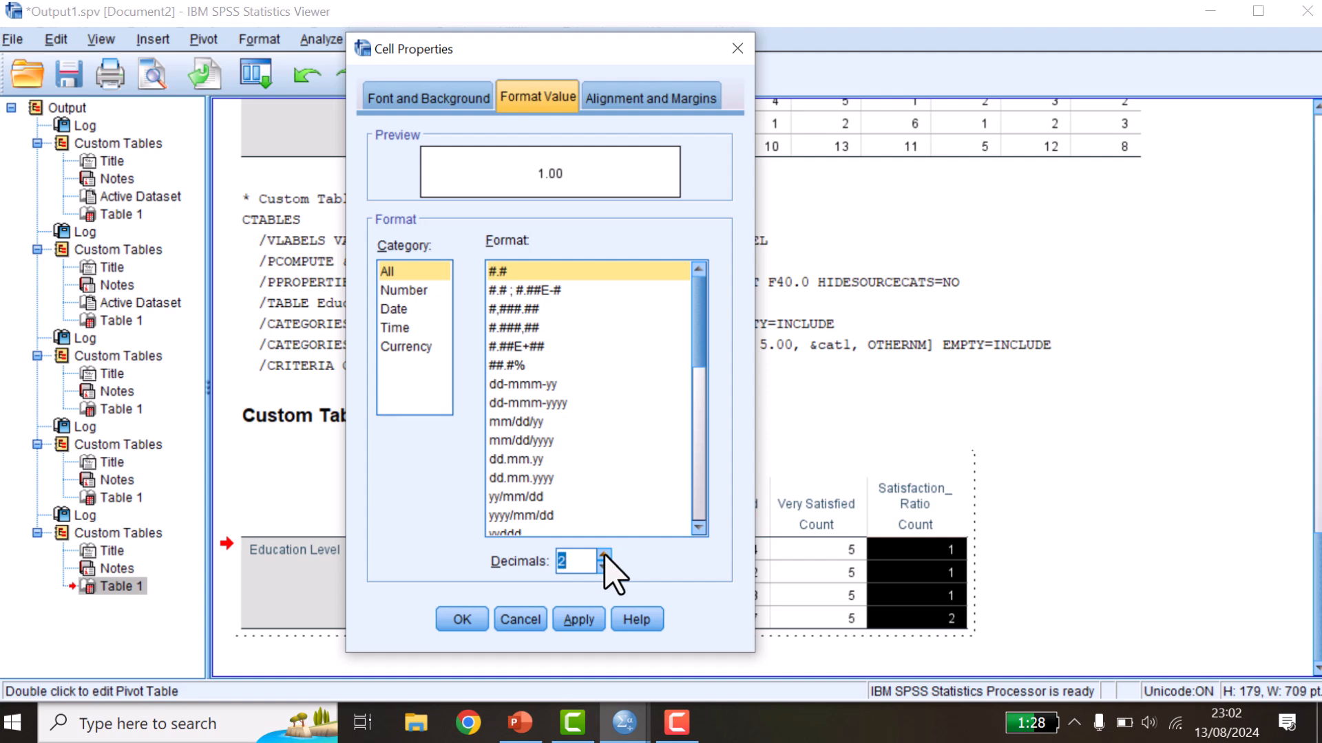
{"action": "left_click", "coordinate": [581, 623]}
{"action": "left_click", "coordinate": [463, 622]}
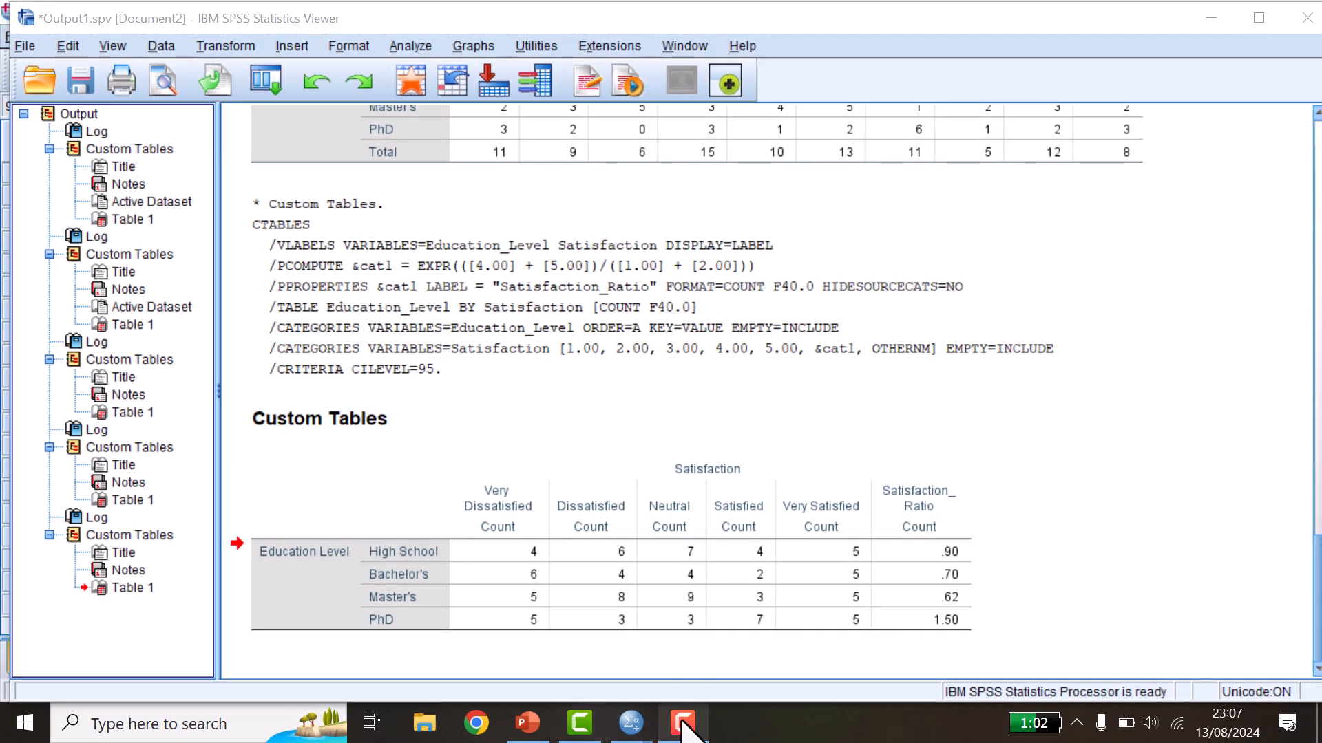
Switch to the PowerPoint slide show, review the list of custom table uses, and minimize it
{"action": "left_click", "coordinate": [525, 723]}
{"action": "left_click", "coordinate": [835, 399]}
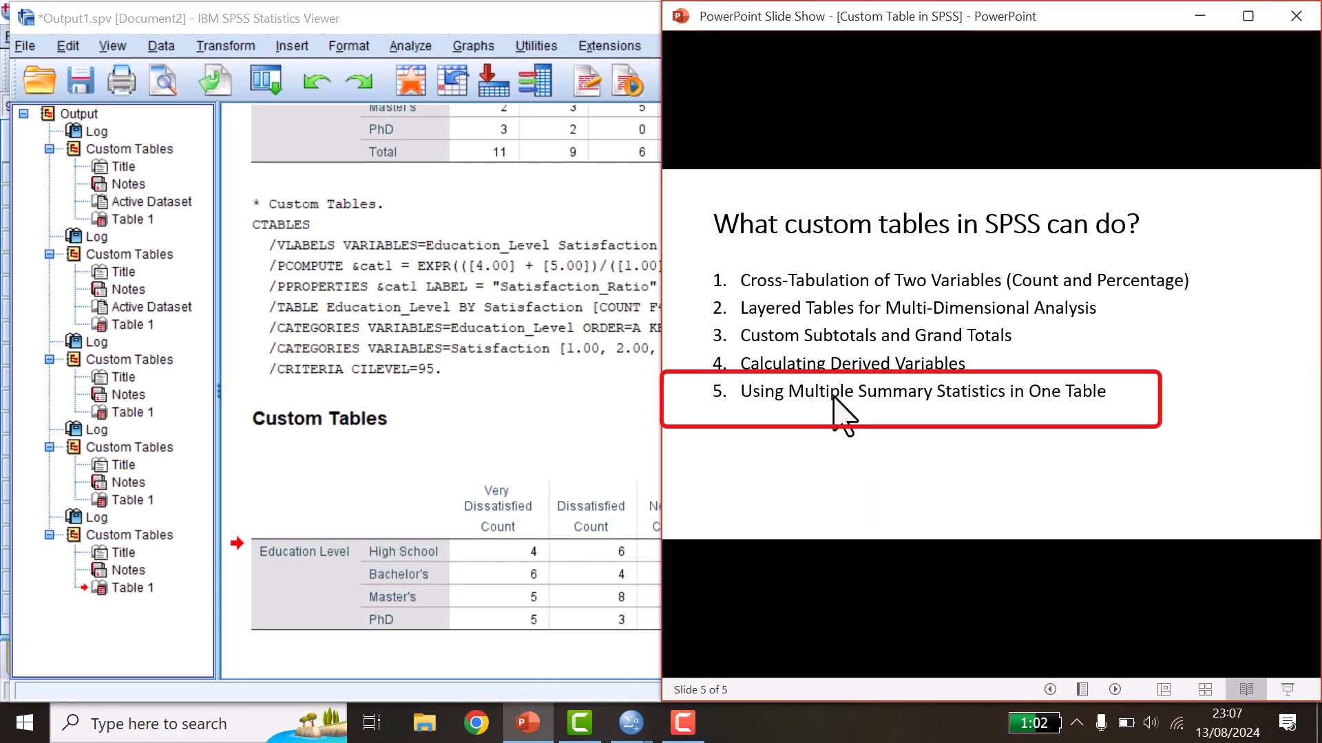
{"action": "left_click", "coordinate": [1199, 15]}
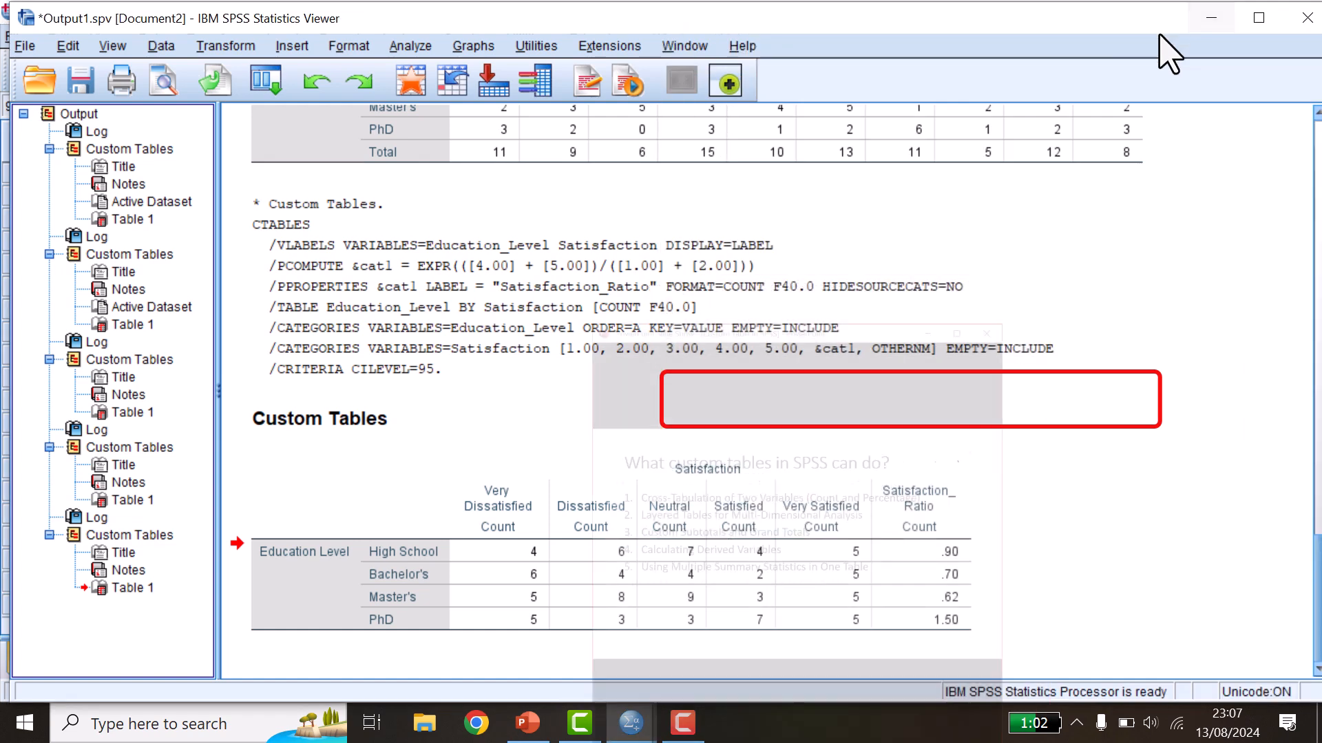
Switch to the Satisfaction dataset, start a Custom Tables analysis, and reset only its current table layout
{"action": "left_click", "coordinate": [434, 88]}
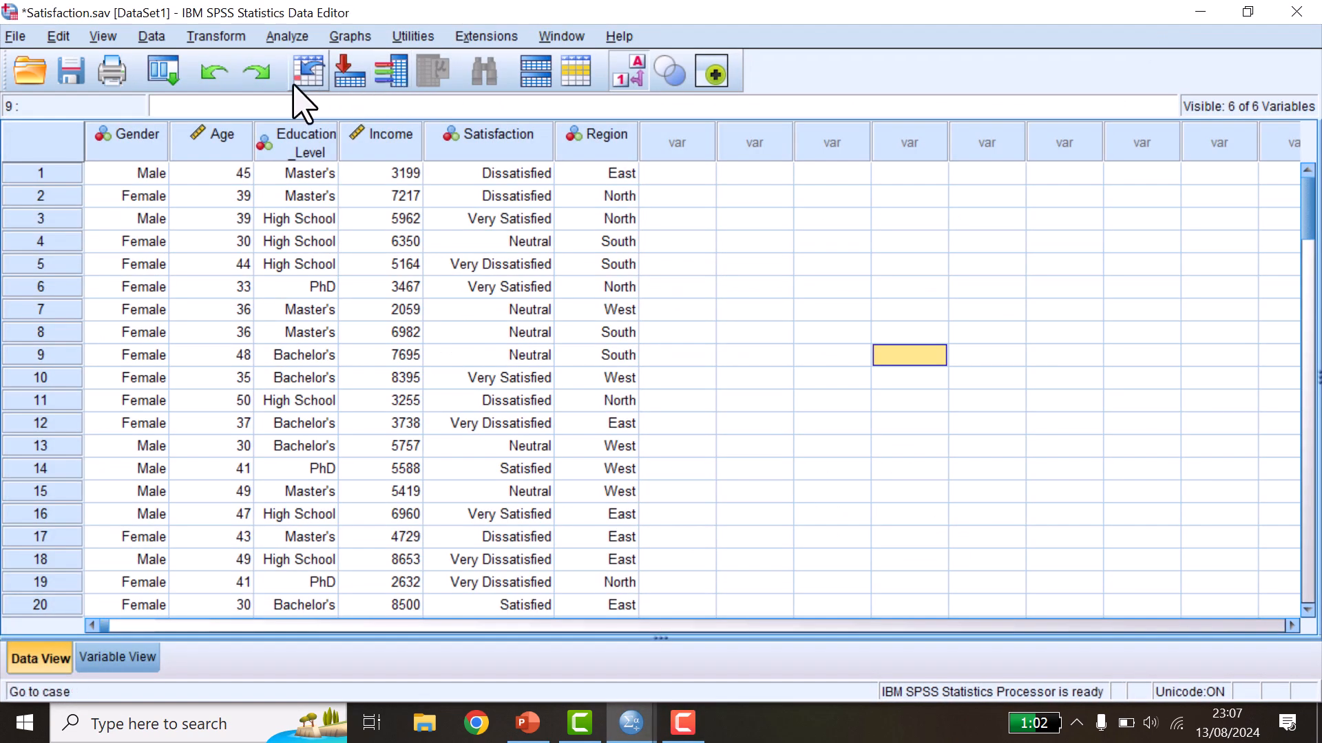
{"action": "left_click", "coordinate": [283, 39]}
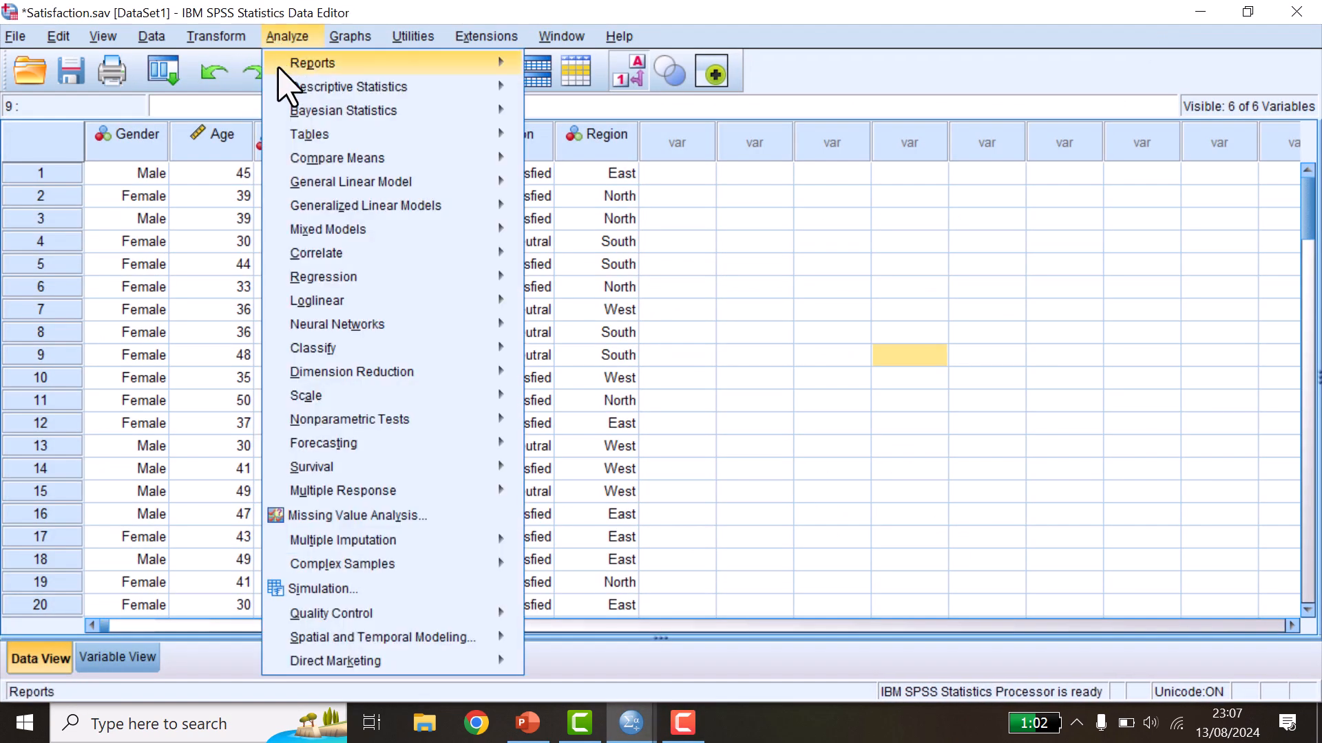
{"action": "mouse_move", "coordinate": [357, 131]}
{"action": "left_click", "coordinate": [544, 141]}
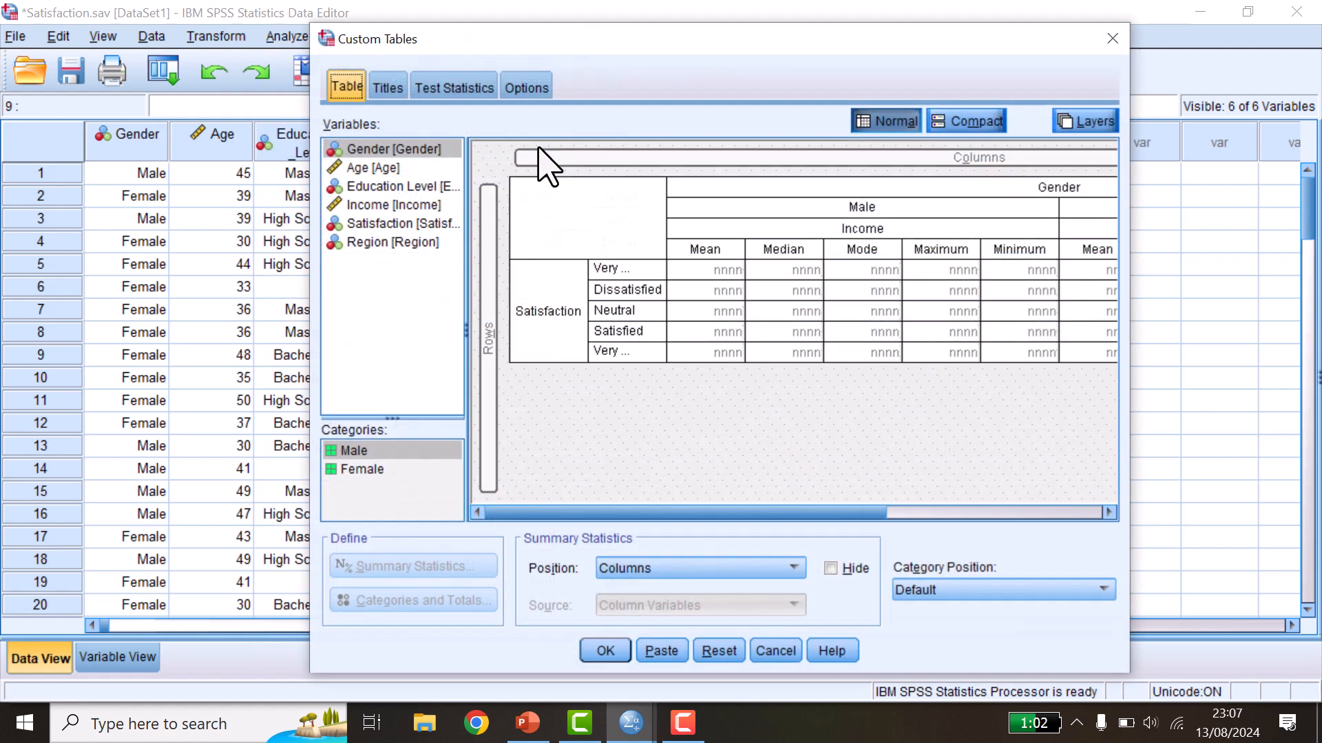
{"action": "left_click", "coordinate": [711, 654]}
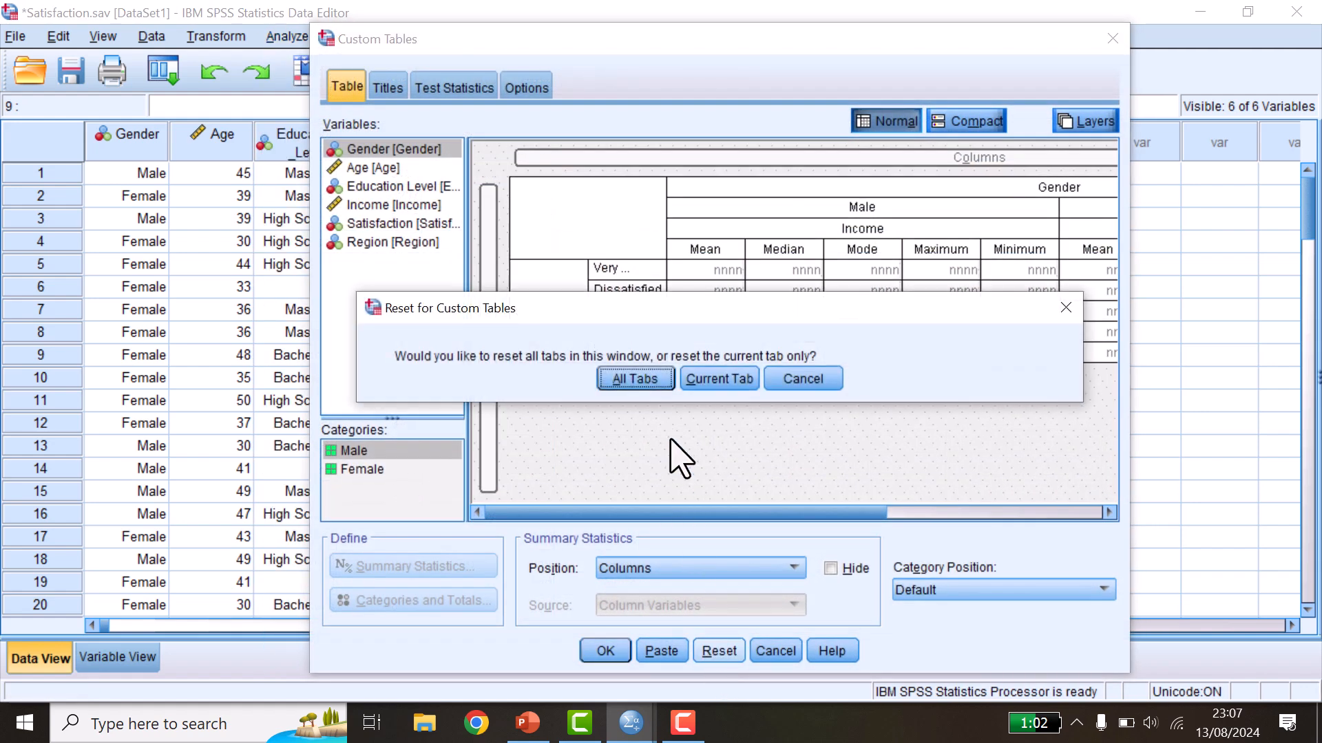
{"action": "left_click", "coordinate": [716, 377]}
Place Satisfaction in the columns and Income nested under Gender in the rows, and swap the row and column variables
{"action": "left_click_drag", "start_coordinate": [388, 224], "coordinate": [725, 160]}
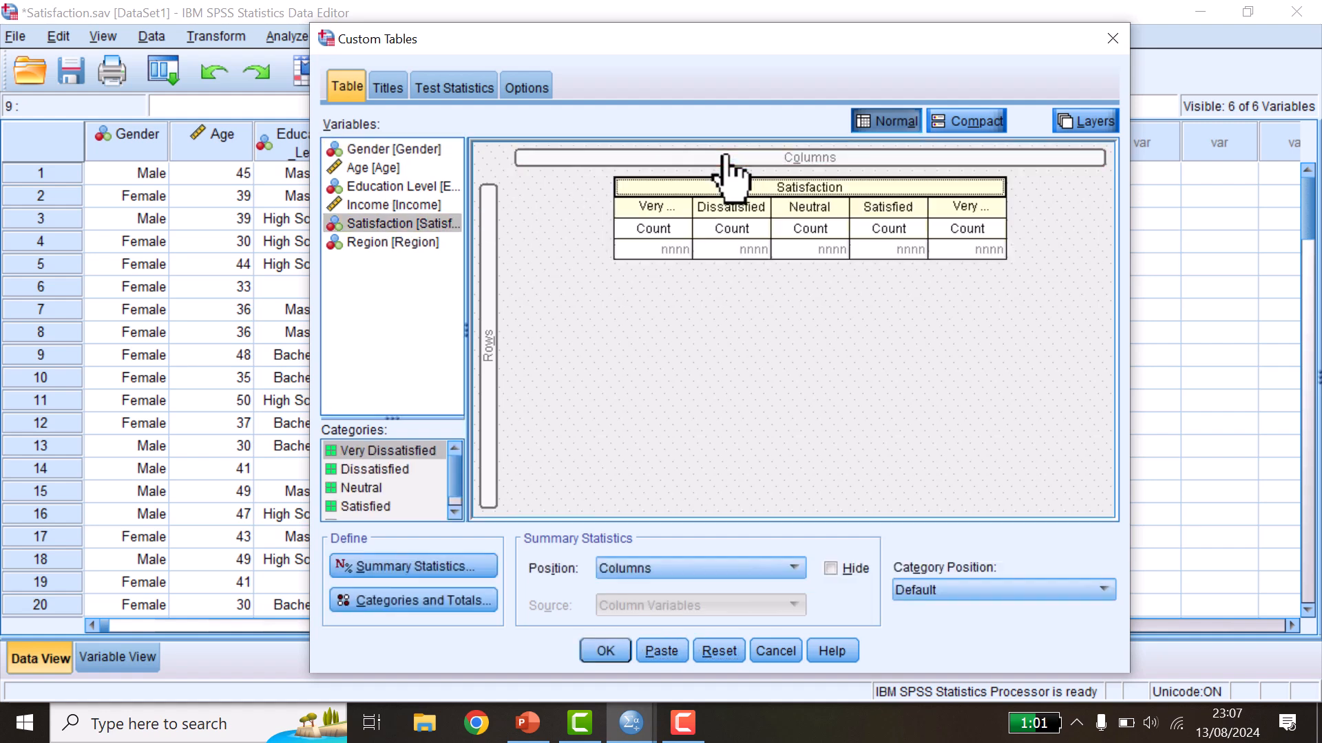
{"action": "left_click_drag", "start_coordinate": [406, 149], "coordinate": [488, 298]}
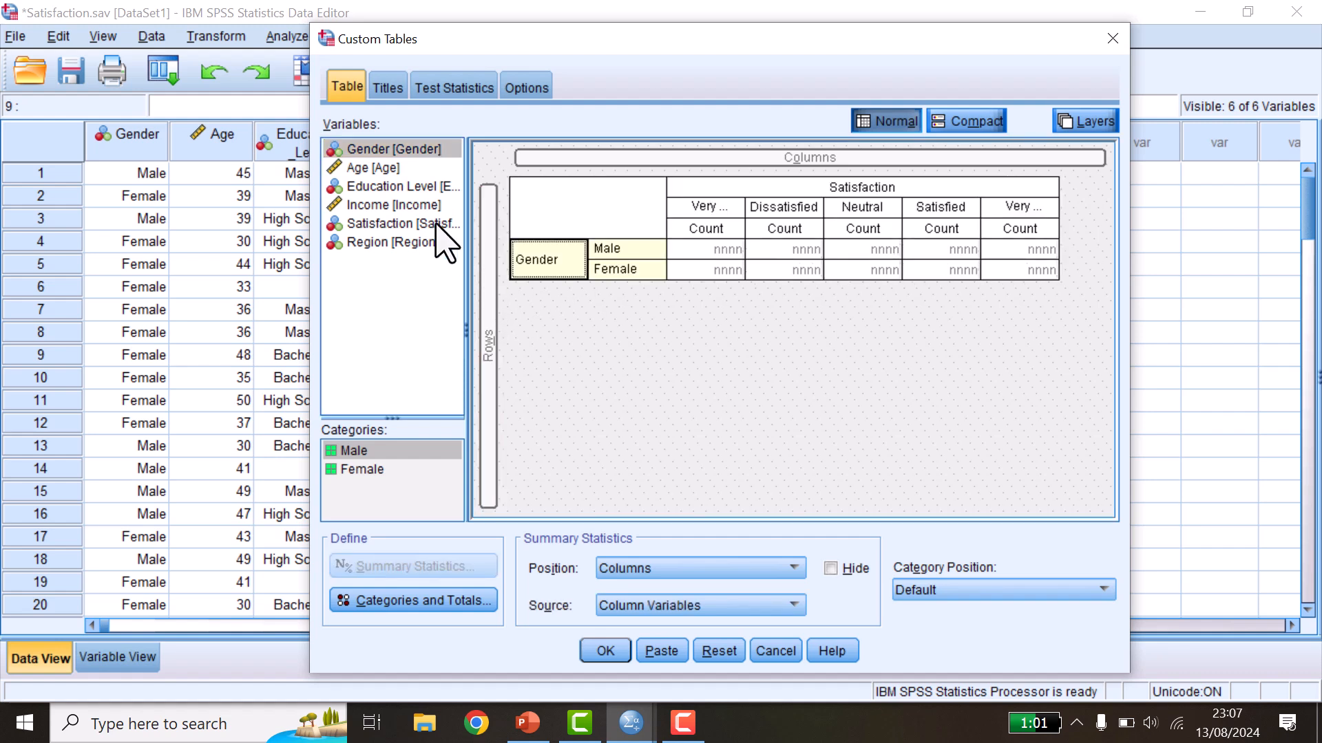
{"action": "left_click", "coordinate": [400, 206]}
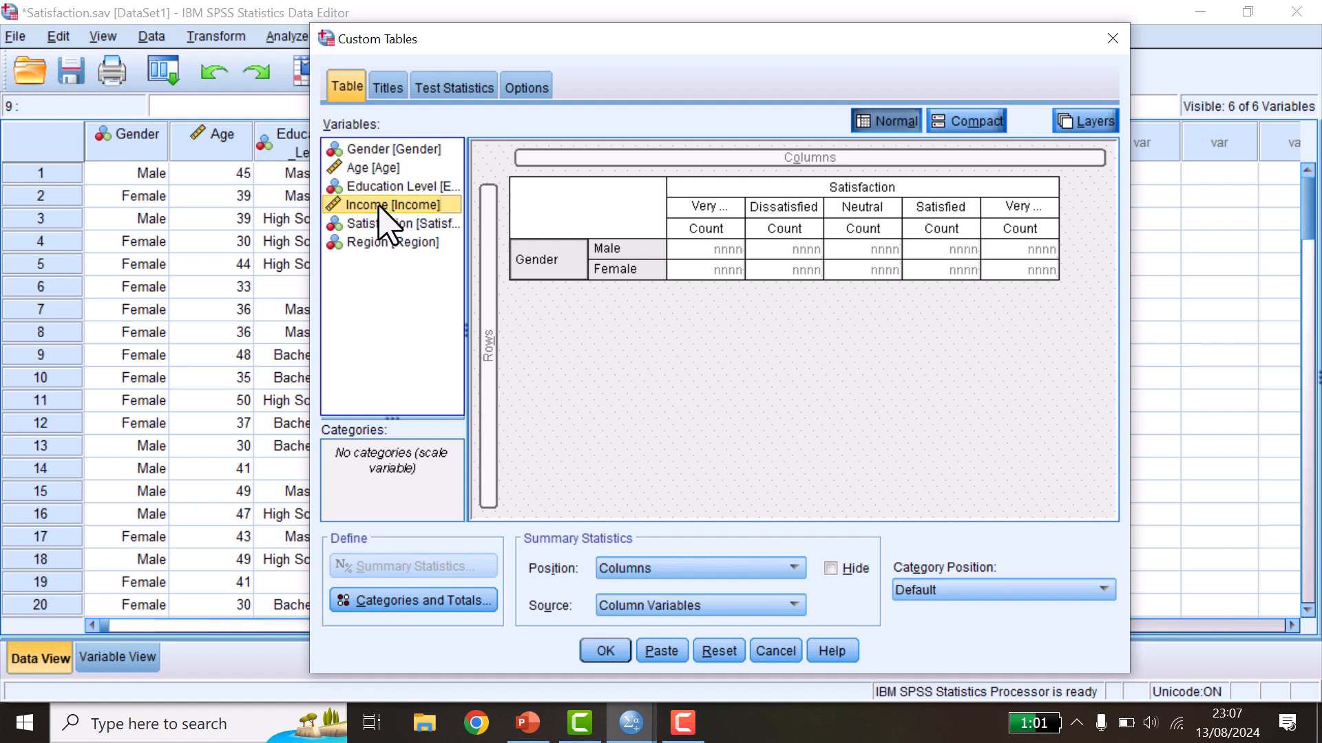
{"action": "left_click_drag", "start_coordinate": [377, 206], "coordinate": [597, 272]}
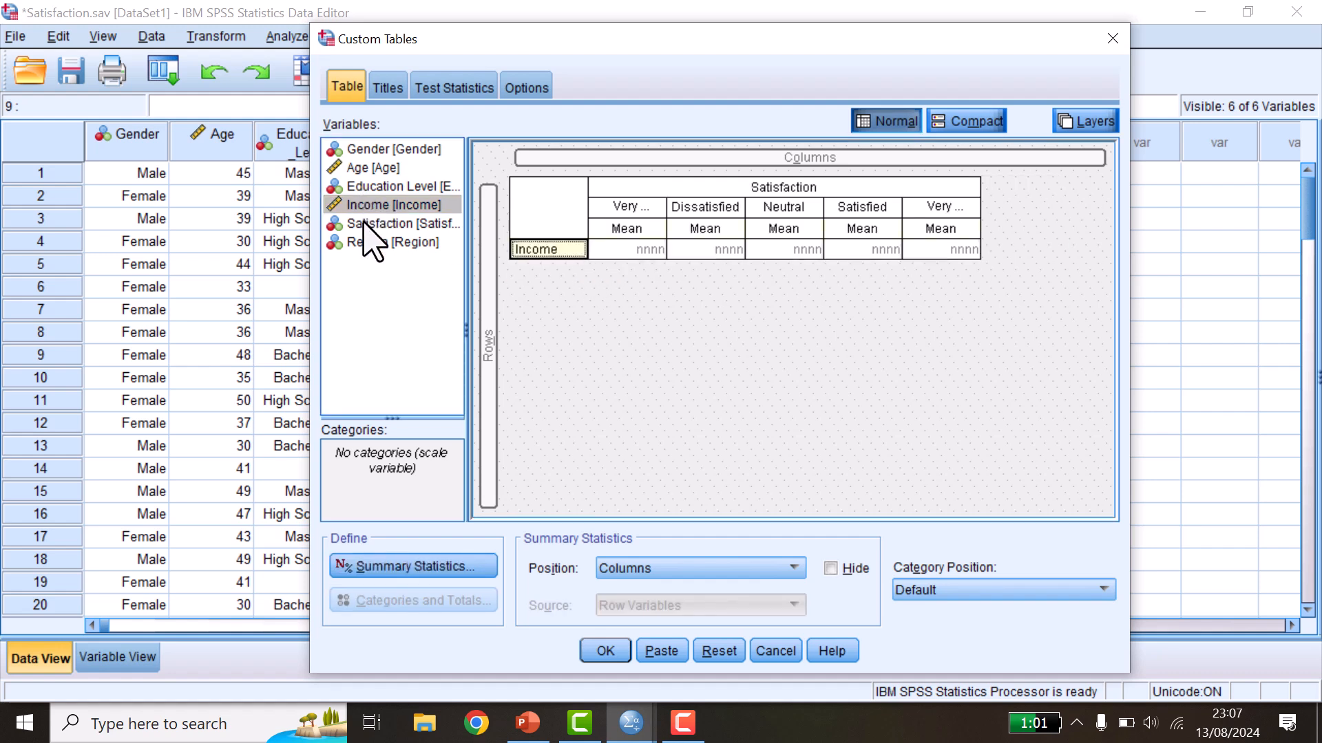
{"action": "left_click_drag", "start_coordinate": [364, 150], "coordinate": [495, 261]}
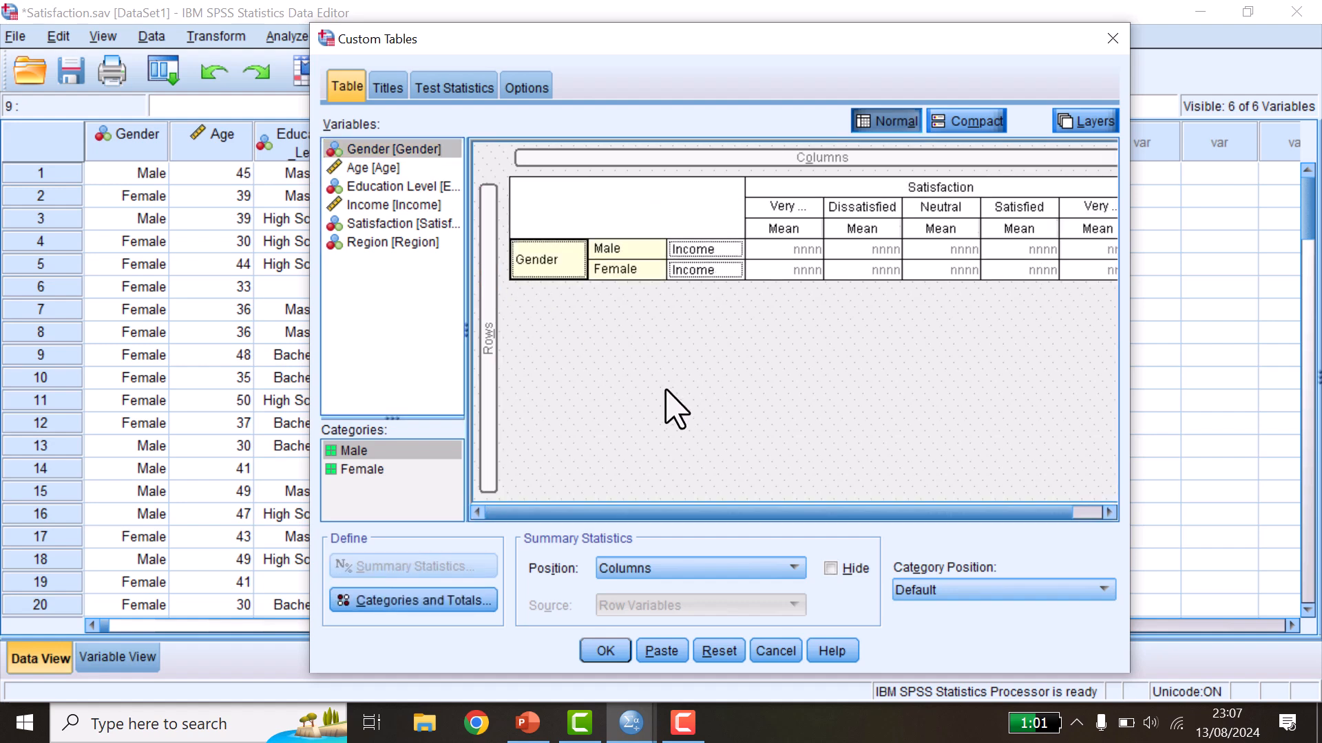
{"action": "right_click", "coordinate": [631, 361]}
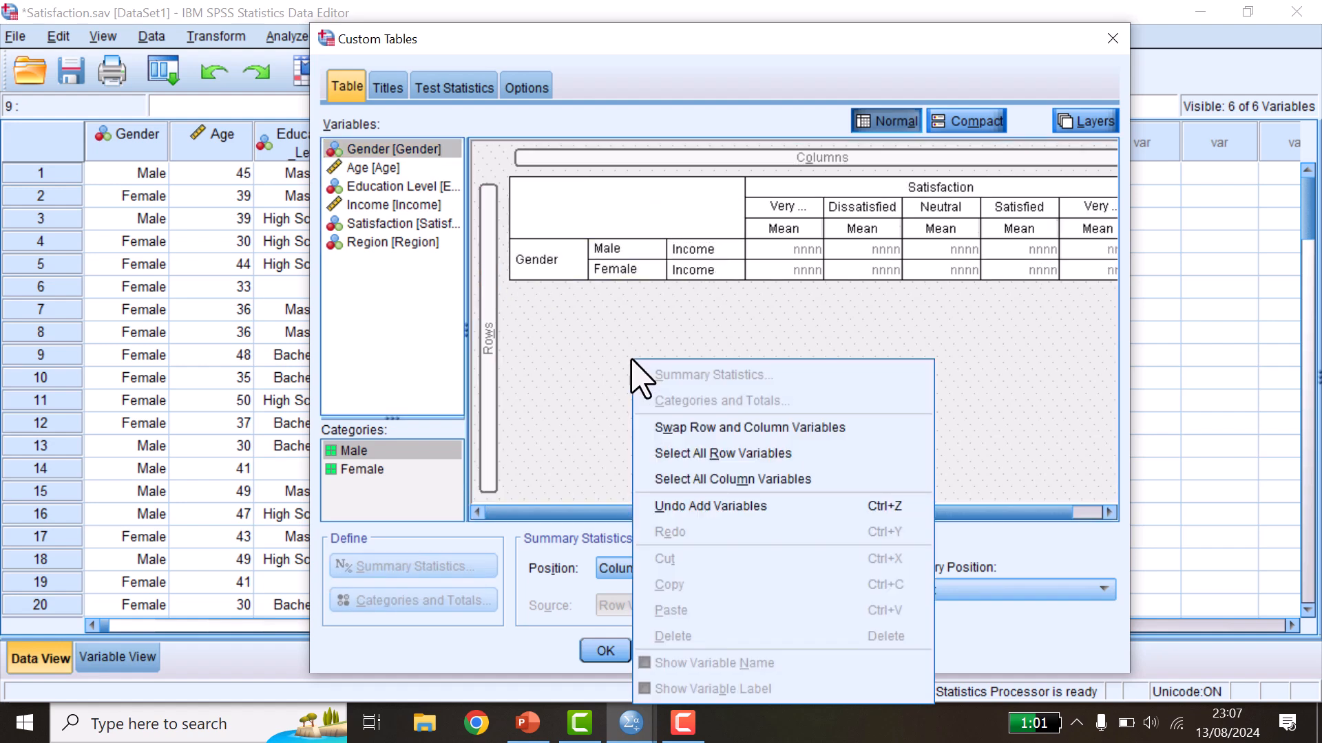
{"action": "left_click", "coordinate": [679, 426]}
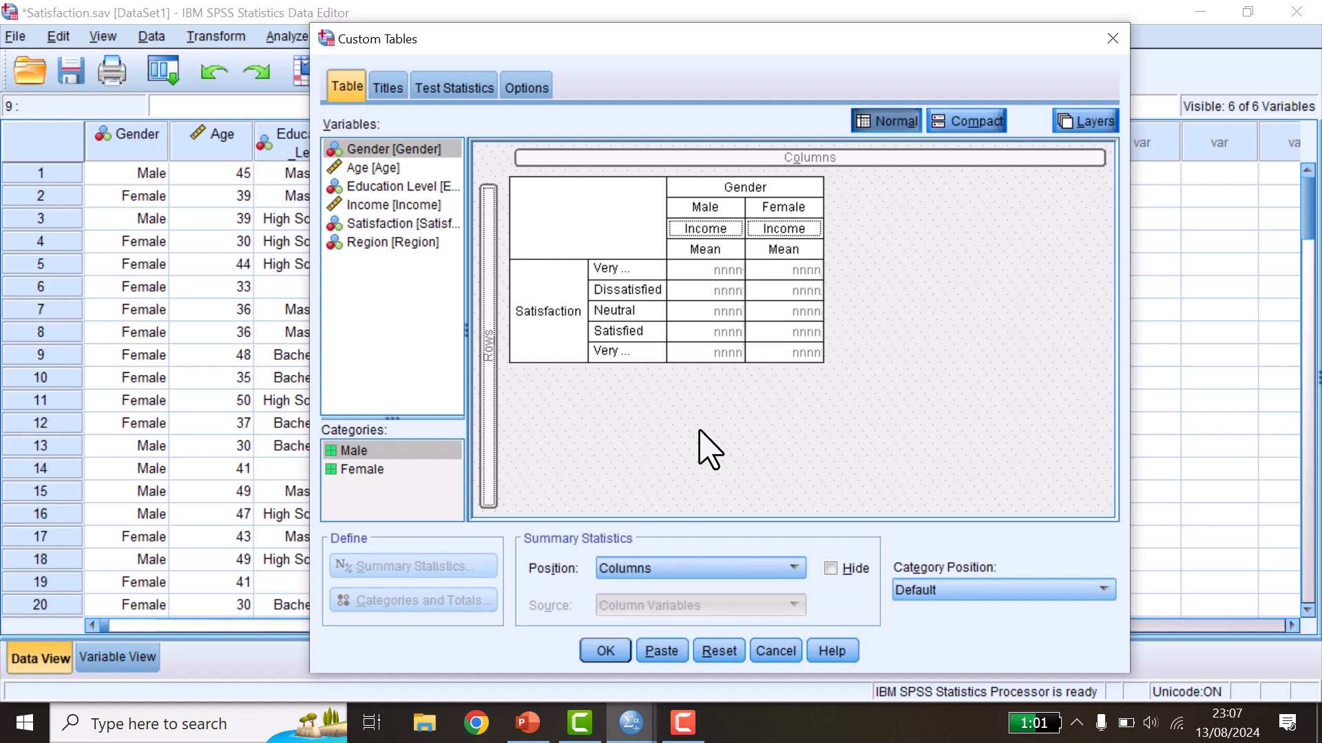
Add Median to the displayed summary statistics of the Income variable
{"action": "left_click", "coordinate": [718, 231]}
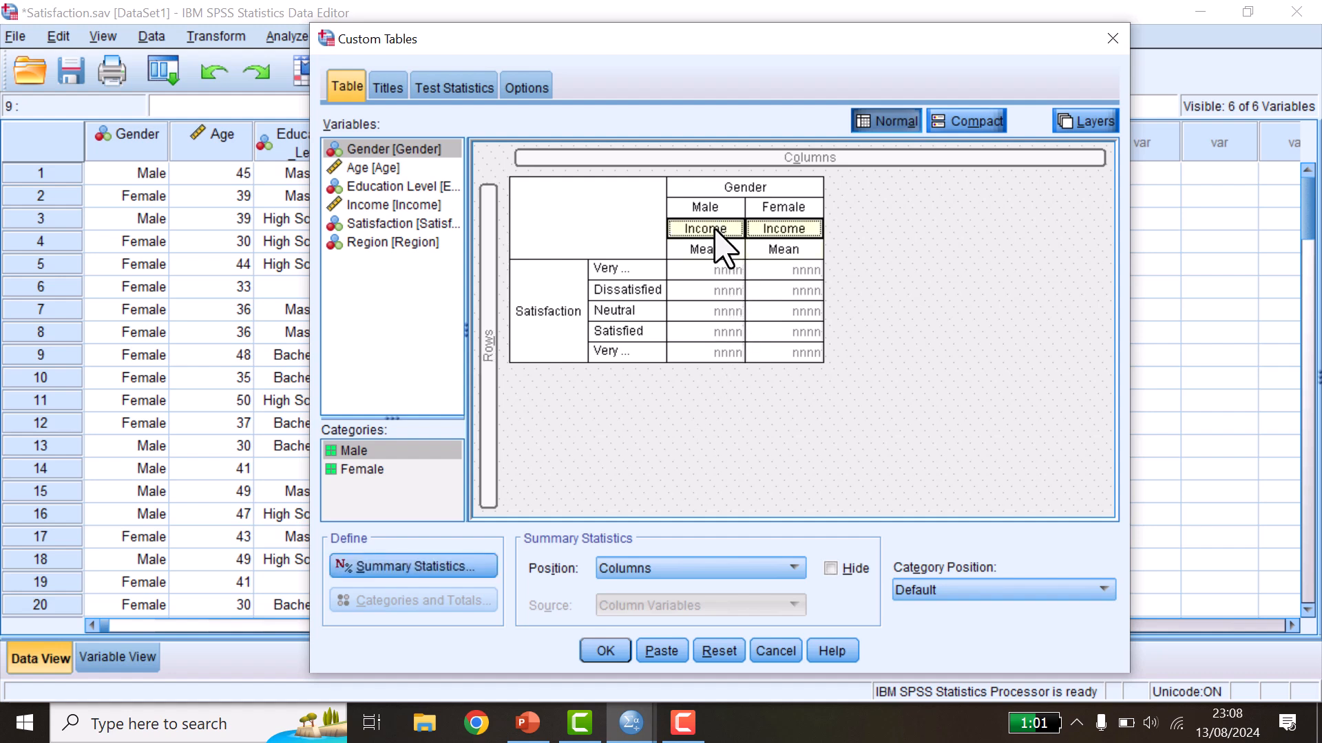
{"action": "left_click", "coordinate": [470, 567]}
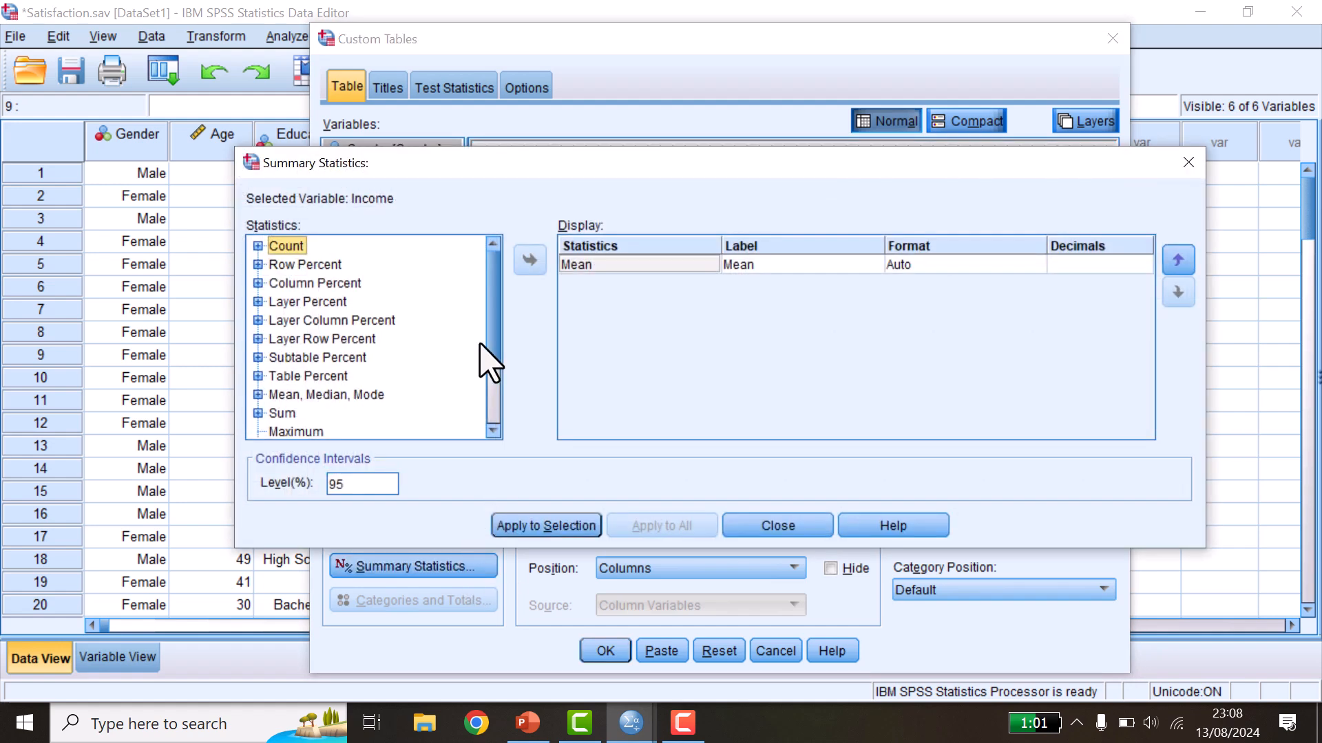
{"action": "left_click_drag", "start_coordinate": [617, 168], "coordinate": [633, 203]}
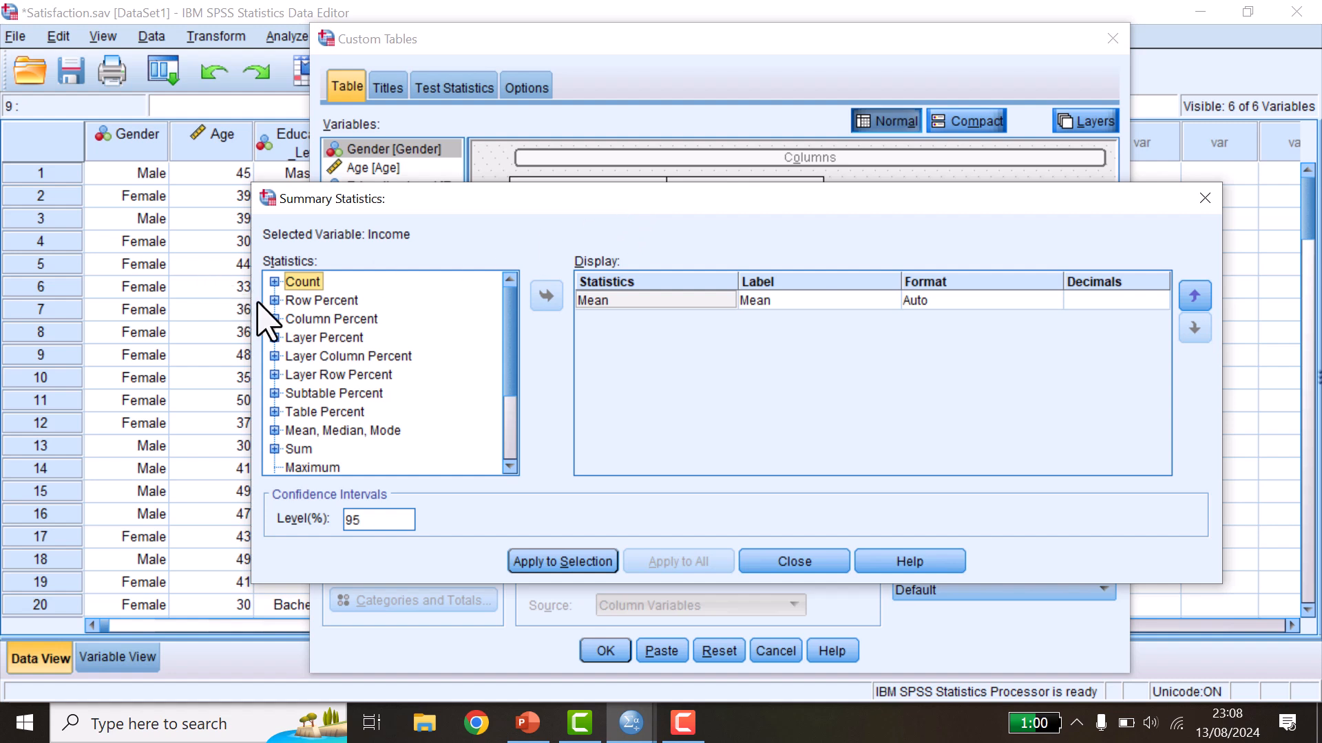
{"action": "left_click", "coordinate": [274, 281]}
{"action": "left_click", "coordinate": [274, 281]}
{"action": "scroll", "coordinate": [275, 395], "scroll_direction": "down", "scroll_amount": 2}
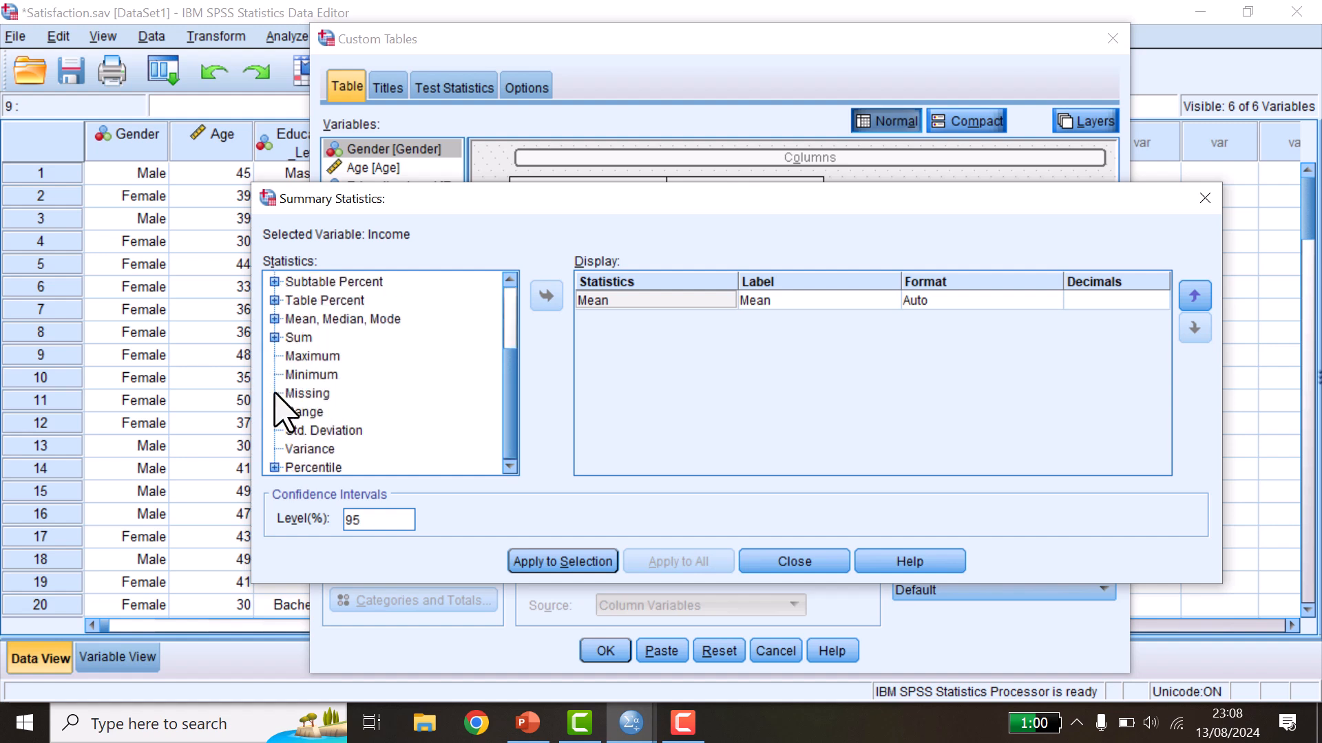
{"action": "left_click", "coordinate": [274, 319]}
{"action": "left_click", "coordinate": [326, 393]}
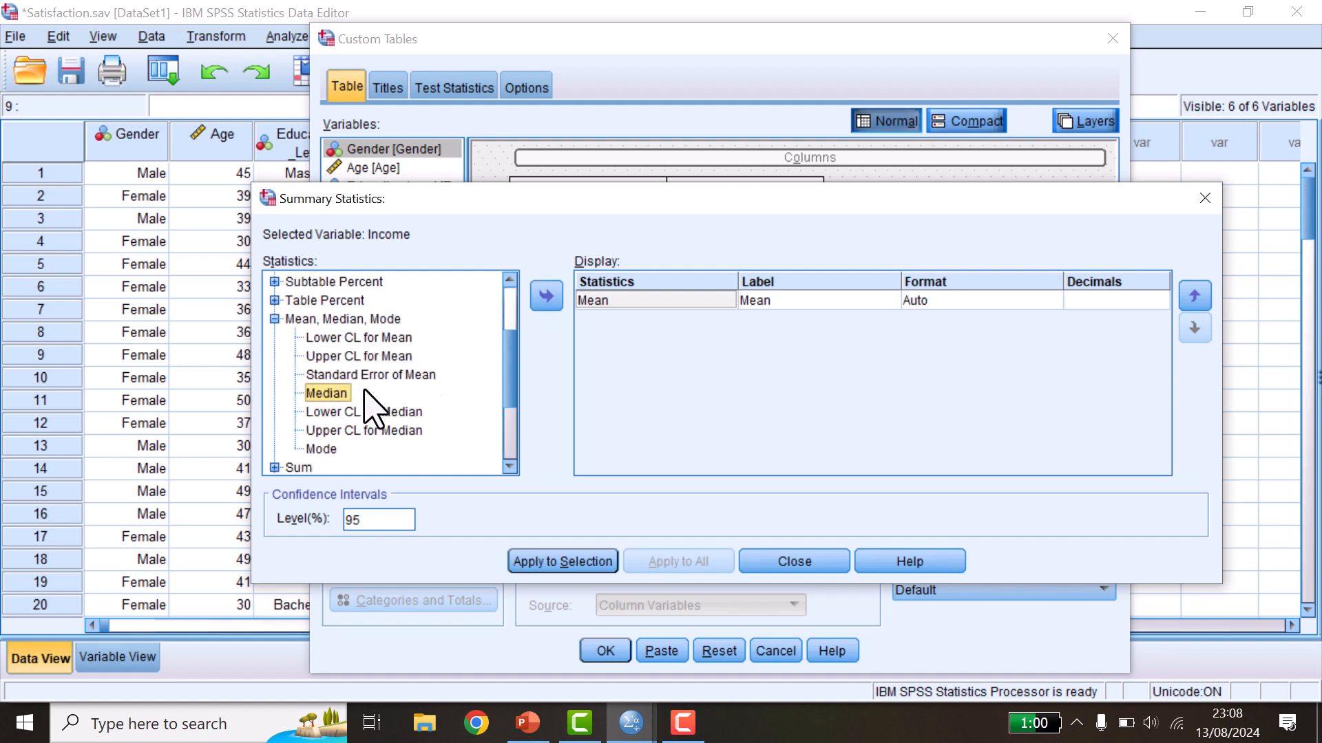
{"action": "left_click", "coordinate": [546, 299]}
{"action": "left_click", "coordinate": [275, 318]}
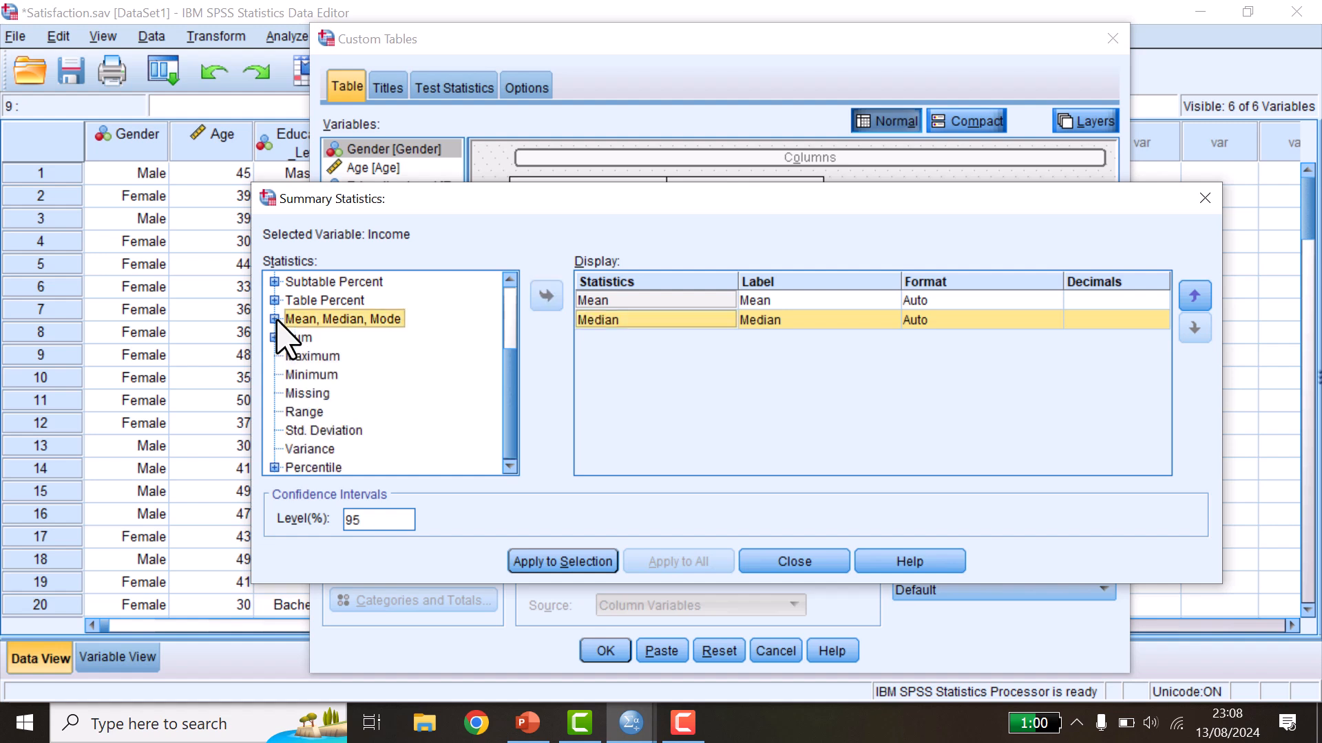
Add Maximum and Minimum to the Income summary statistics and apply them to the selection
{"action": "left_click", "coordinate": [313, 356]}
{"action": "left_click", "coordinate": [544, 298]}
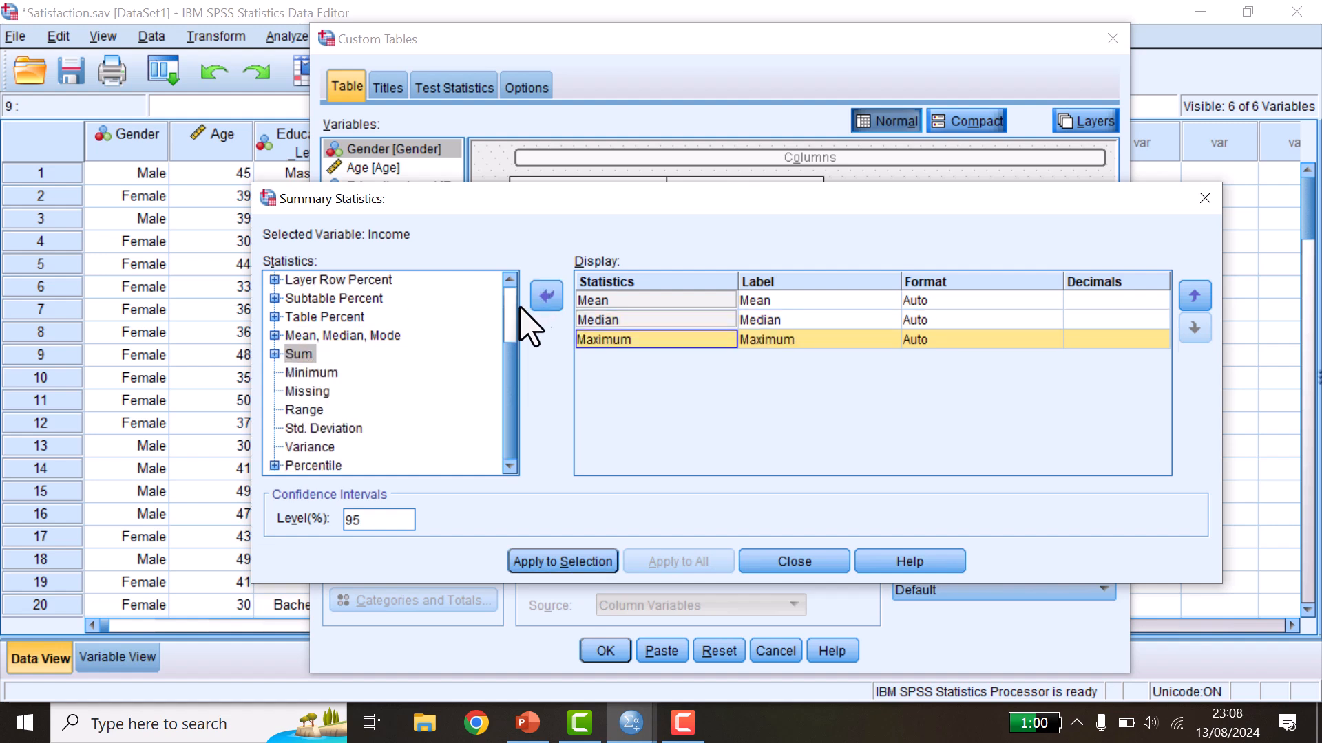
{"action": "left_click", "coordinate": [323, 372]}
{"action": "left_click", "coordinate": [546, 298]}
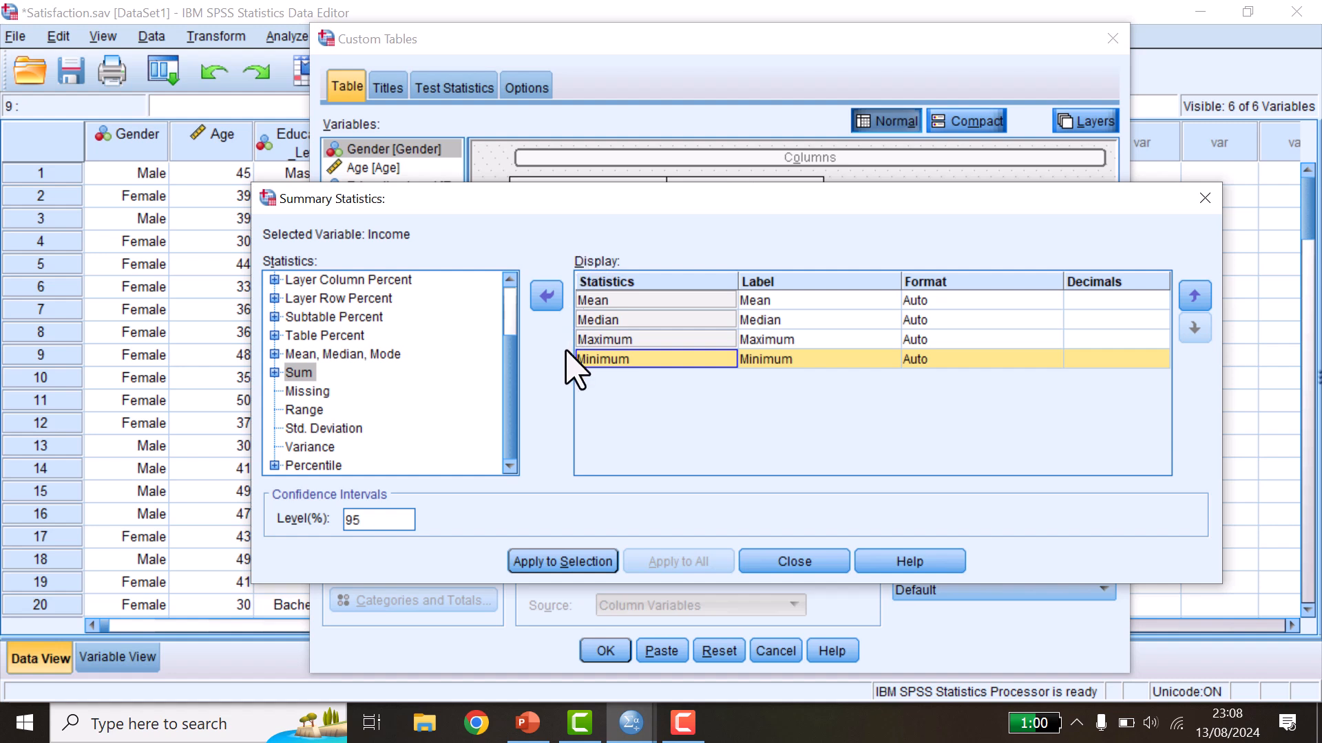
{"action": "left_click", "coordinate": [589, 561]}
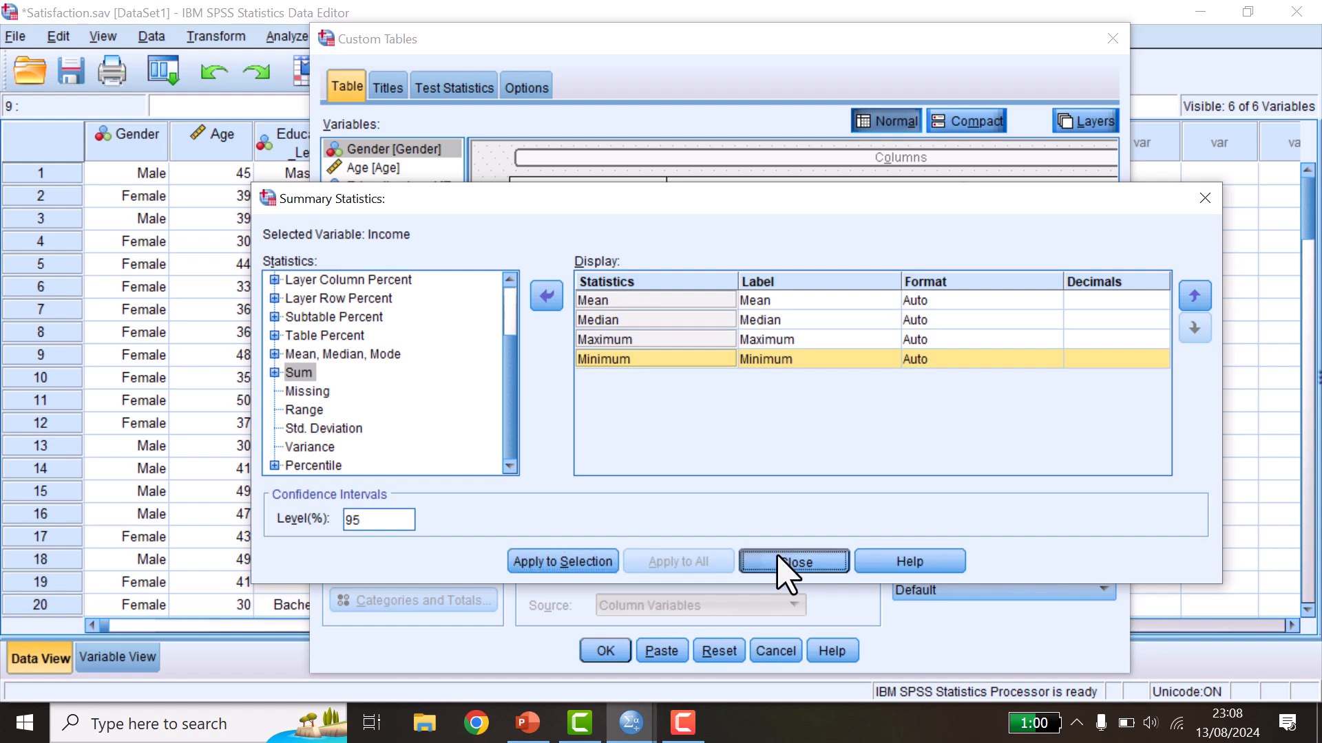
{"action": "left_click", "coordinate": [785, 562]}
Generate the custom table of Income statistics by Satisfaction and Gender
{"action": "mouse_move", "coordinate": [778, 512]}
{"action": "left_mouse_down"}
{"action": "mouse_move", "coordinate": [904, 513]}
{"action": "mouse_move", "coordinate": [728, 513]}
{"action": "mouse_move", "coordinate": [791, 513]}
{"action": "mouse_move", "coordinate": [754, 512]}
{"action": "left_mouse_up"}
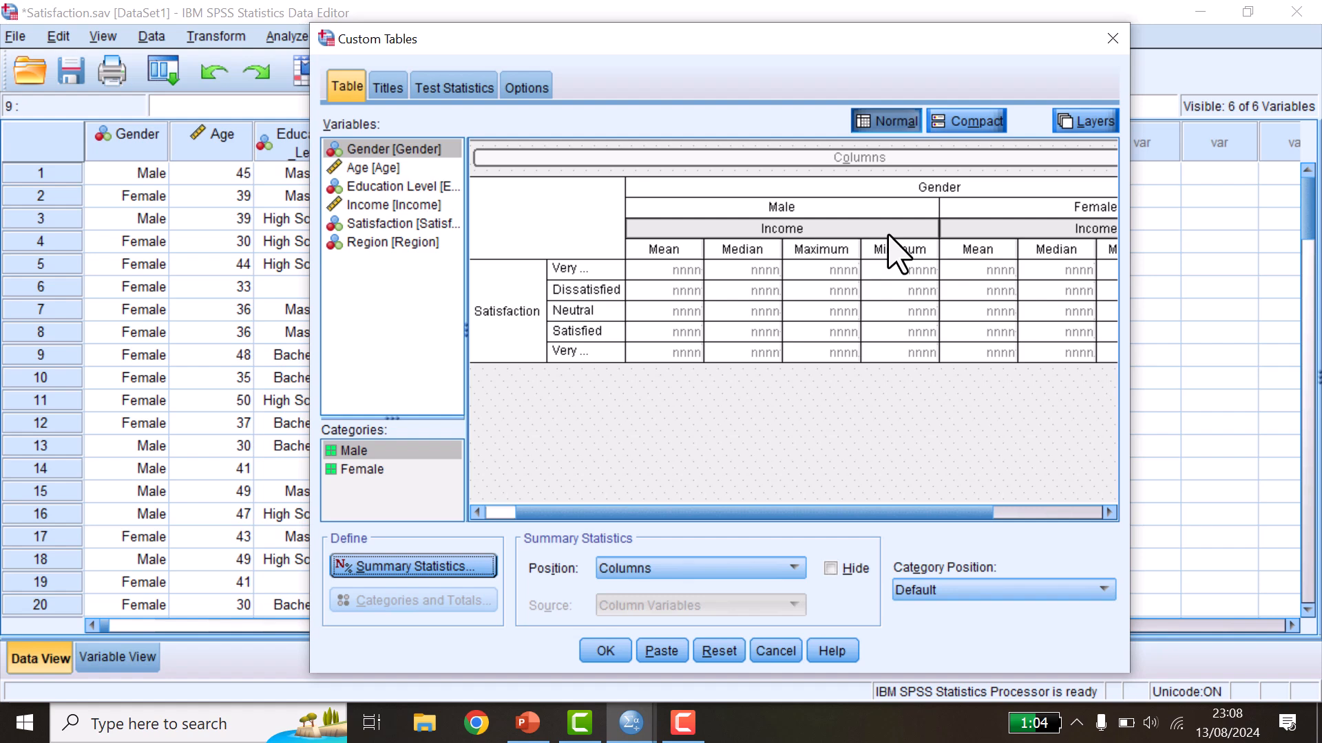
{"action": "left_click", "coordinate": [603, 651]}
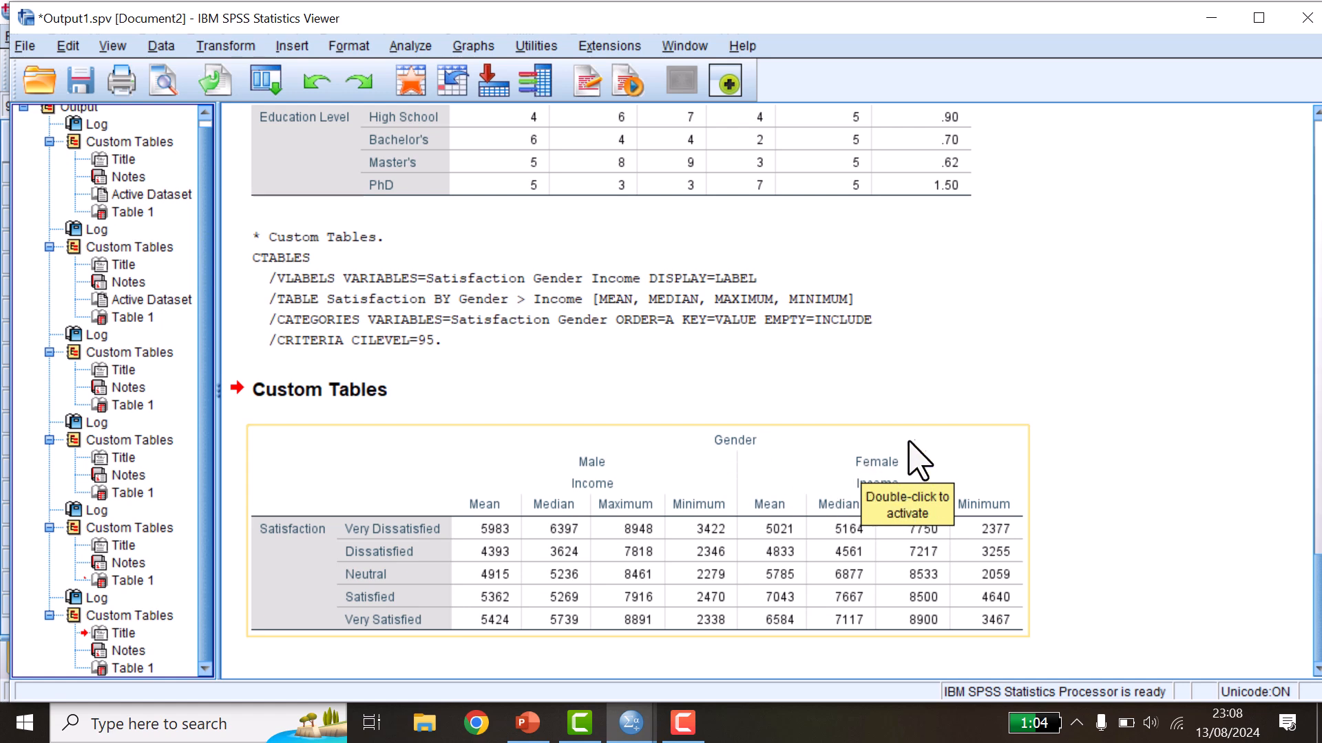
{"action": "left_click_drag", "start_coordinate": [671, 525], "coordinate": [1077, 466]}
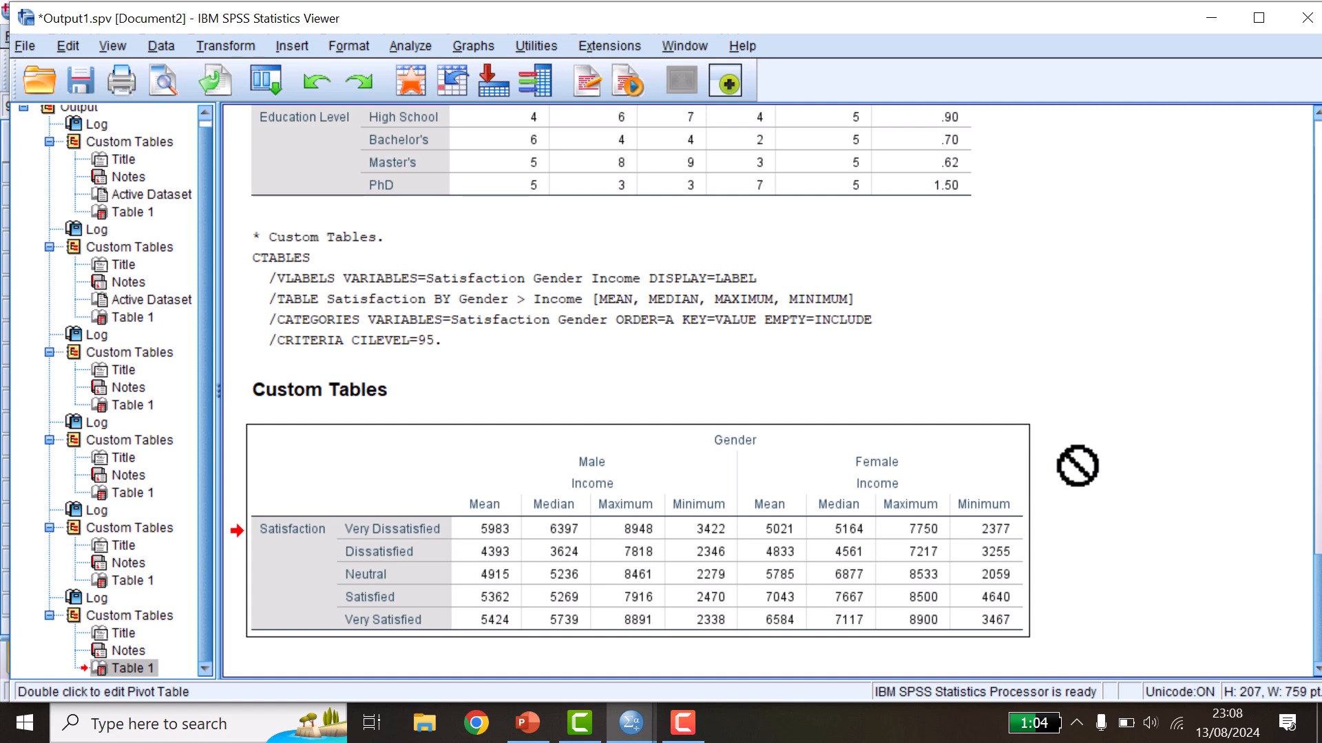